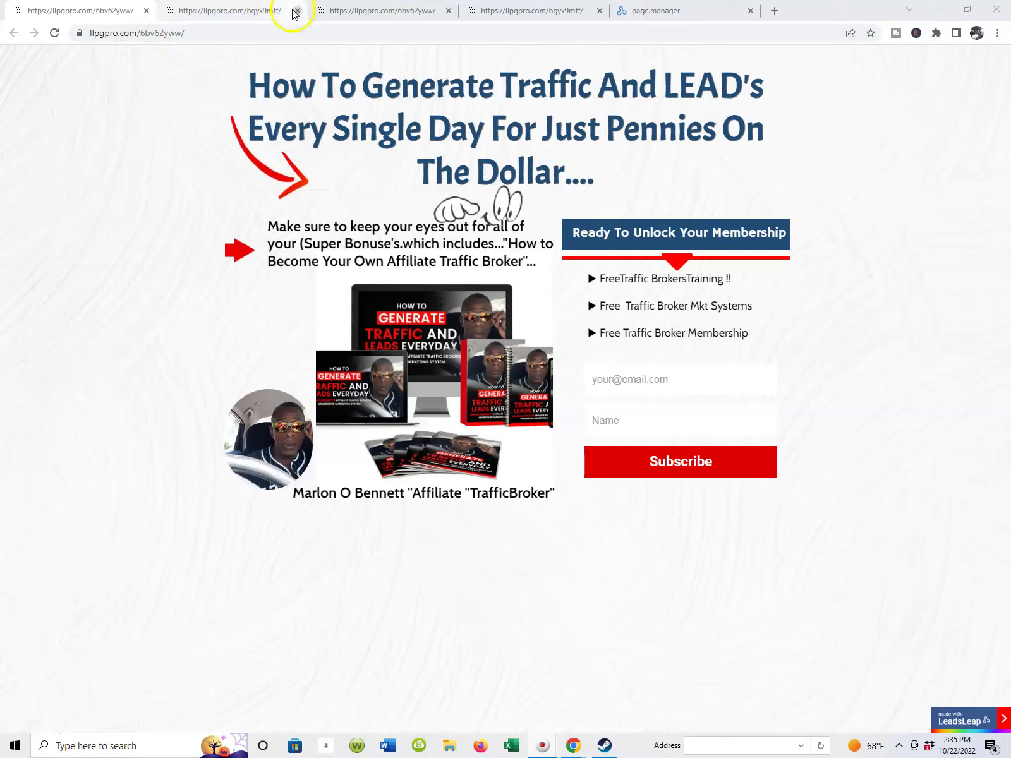
# Open the Affiliate Traffic Broker membership page and examine its heading, welcome video and introduction.
pyautogui.click(269, 11)
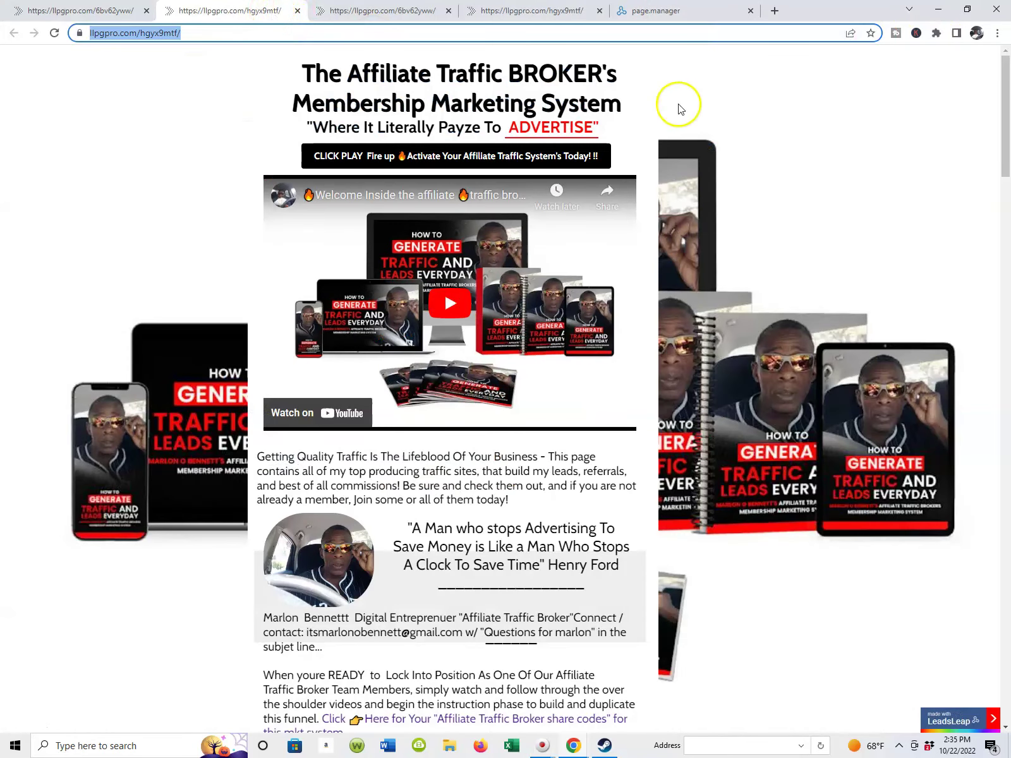
pyautogui.scroll(-1, 790, 158)
pyautogui.scroll(1, 793, 161)
pyautogui.scroll(-4, 776, 168)
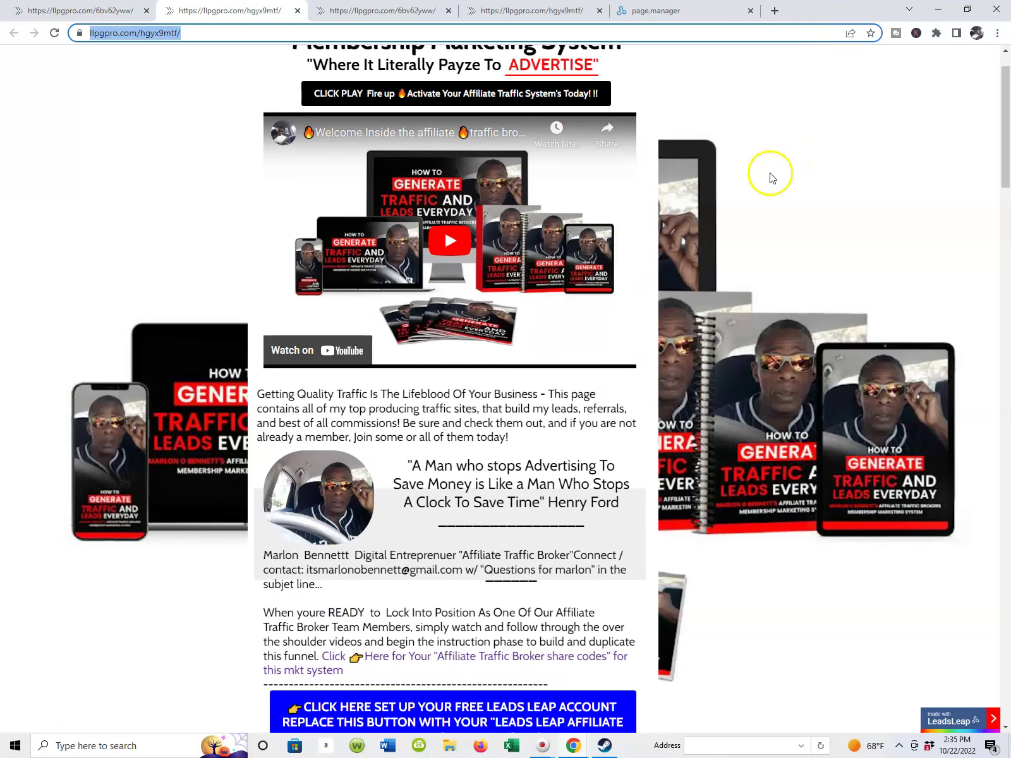
pyautogui.scroll(-4, 736, 211)
pyautogui.scroll(6, 735, 210)
pyautogui.scroll(2, 781, 119)
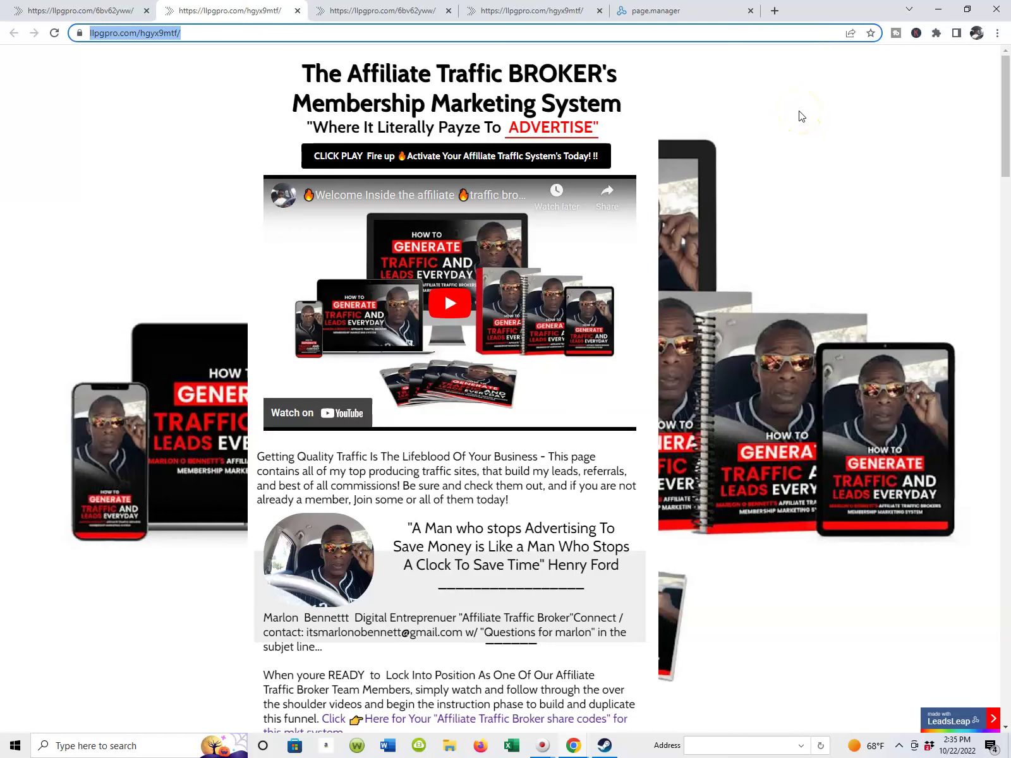
pyautogui.scroll(-1, 802, 116)
pyautogui.scroll(1, 800, 116)
pyautogui.scroll(-4, 800, 117)
pyautogui.scroll(2, 771, 161)
pyautogui.scroll(2, 772, 161)
pyautogui.scroll(-2, 309, 429)
pyautogui.scroll(2, 614, 248)
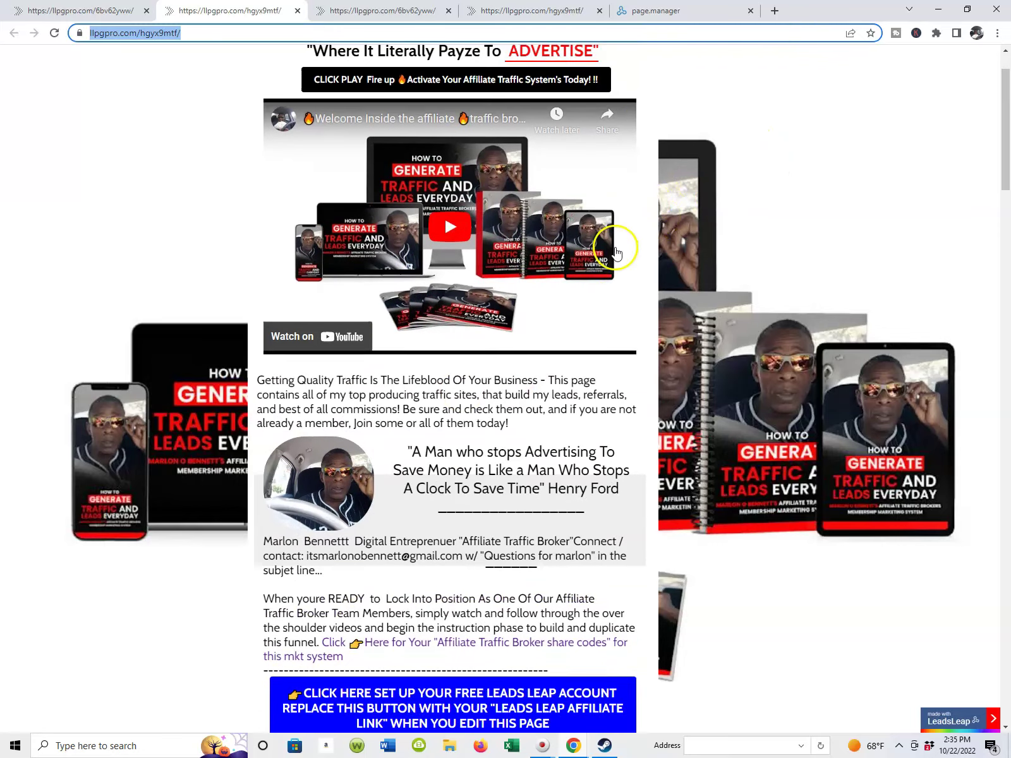
# Examine the membership page's instructions, share codes links and the Leads Leap and Leads Leap Profits setup buttons.
pyautogui.scroll(-4, 372, 389)
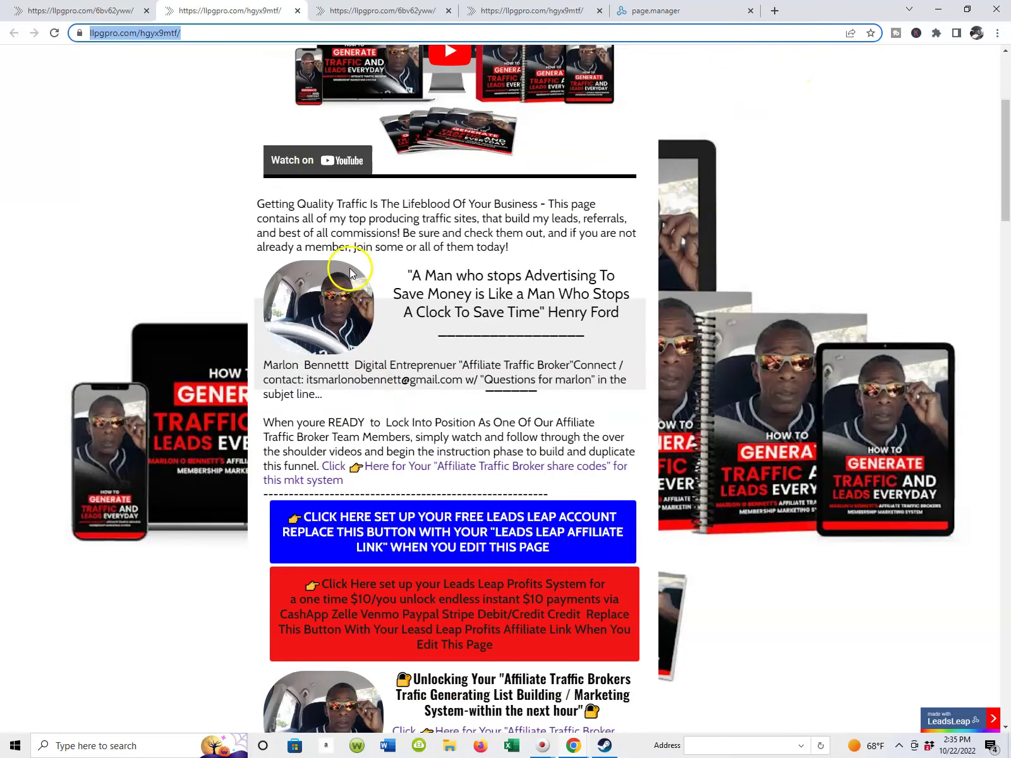
pyautogui.scroll(-5, 353, 280)
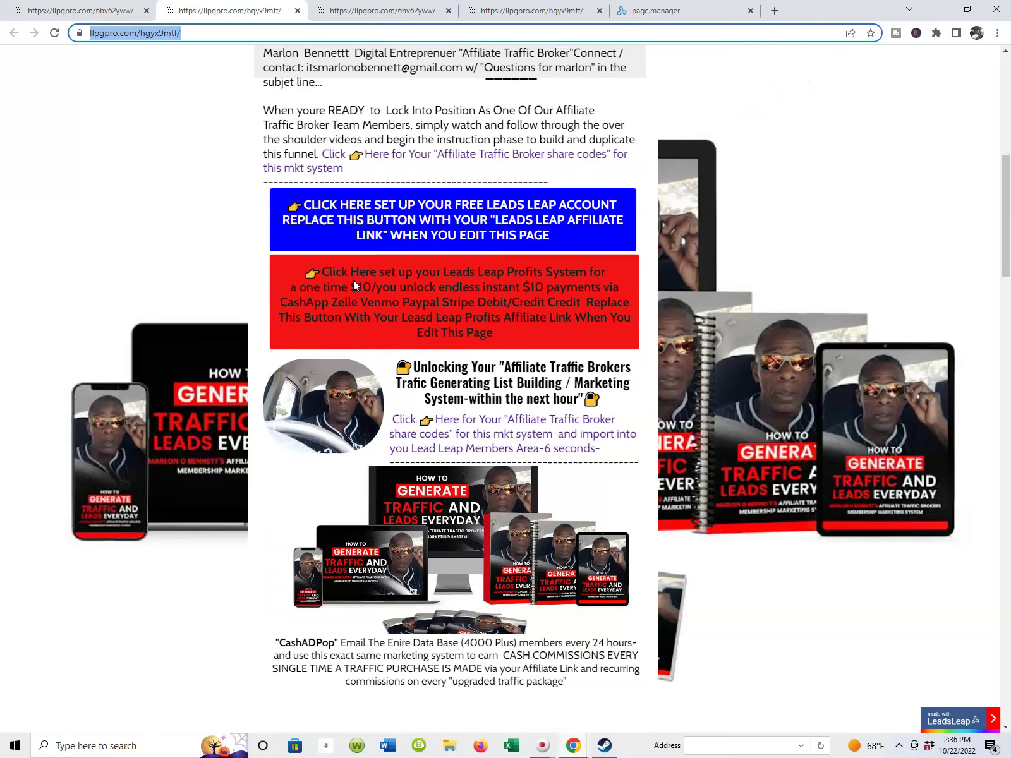
pyautogui.scroll(-2, 358, 275)
pyautogui.scroll(7, 368, 254)
pyautogui.scroll(-1, 517, 171)
pyautogui.scroll(5, 517, 177)
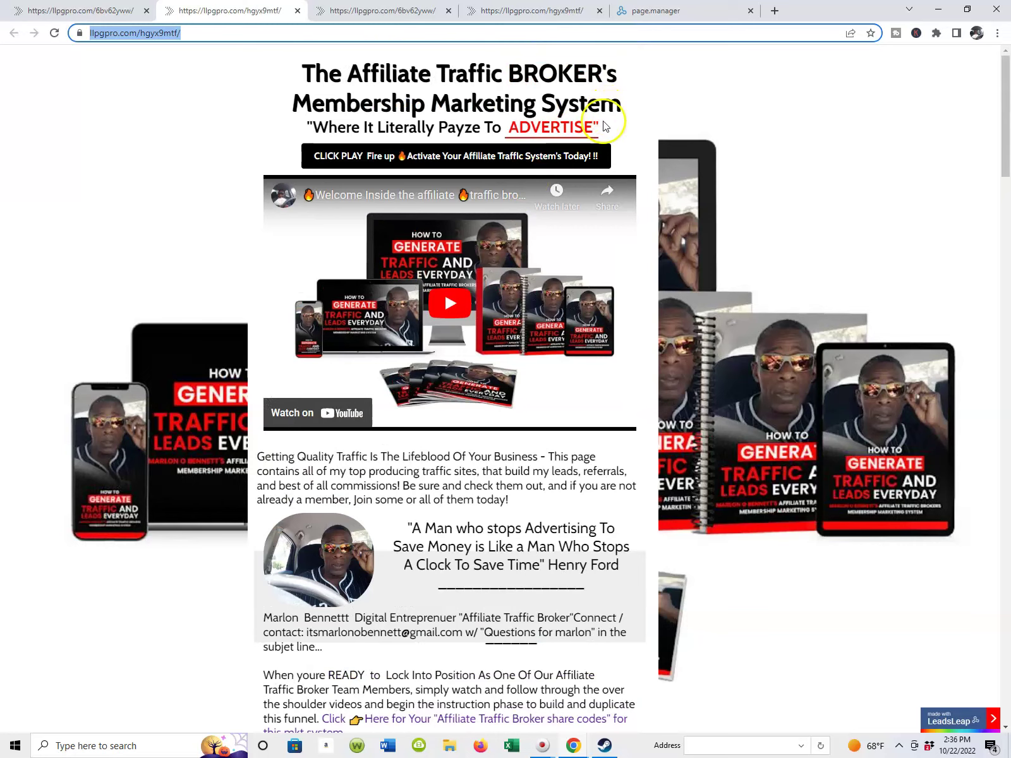
pyautogui.scroll(-2, 603, 122)
pyautogui.scroll(1, 505, 240)
pyautogui.scroll(-2, 411, 316)
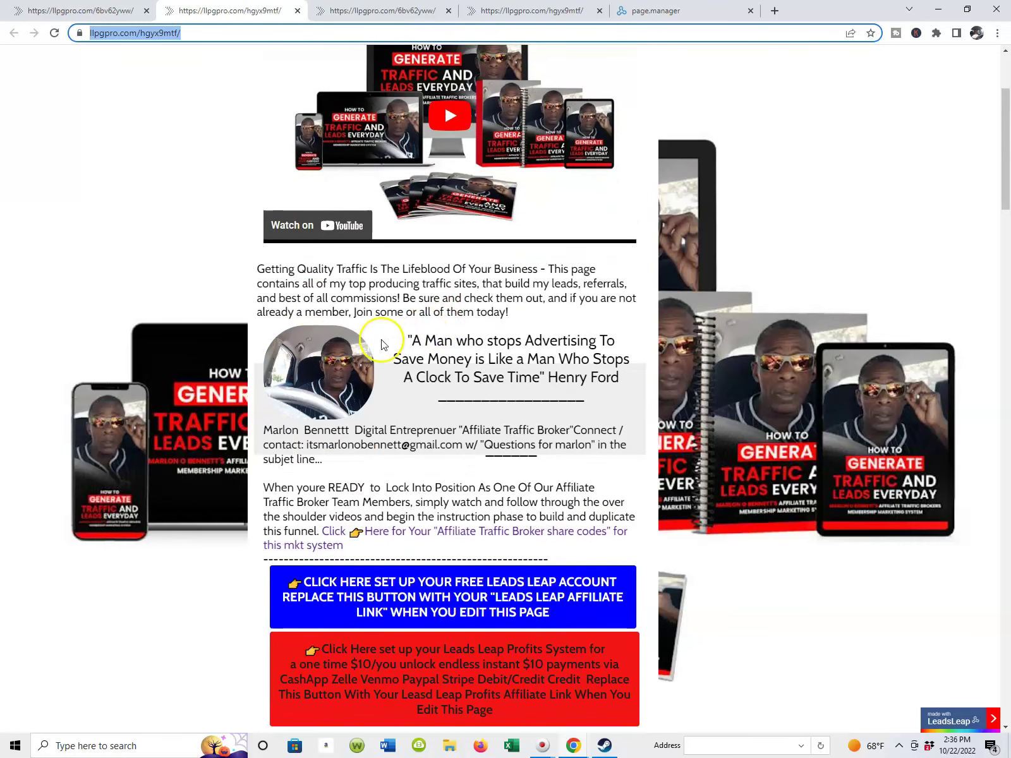
pyautogui.scroll(-5, 305, 349)
pyautogui.scroll(1, 402, 298)
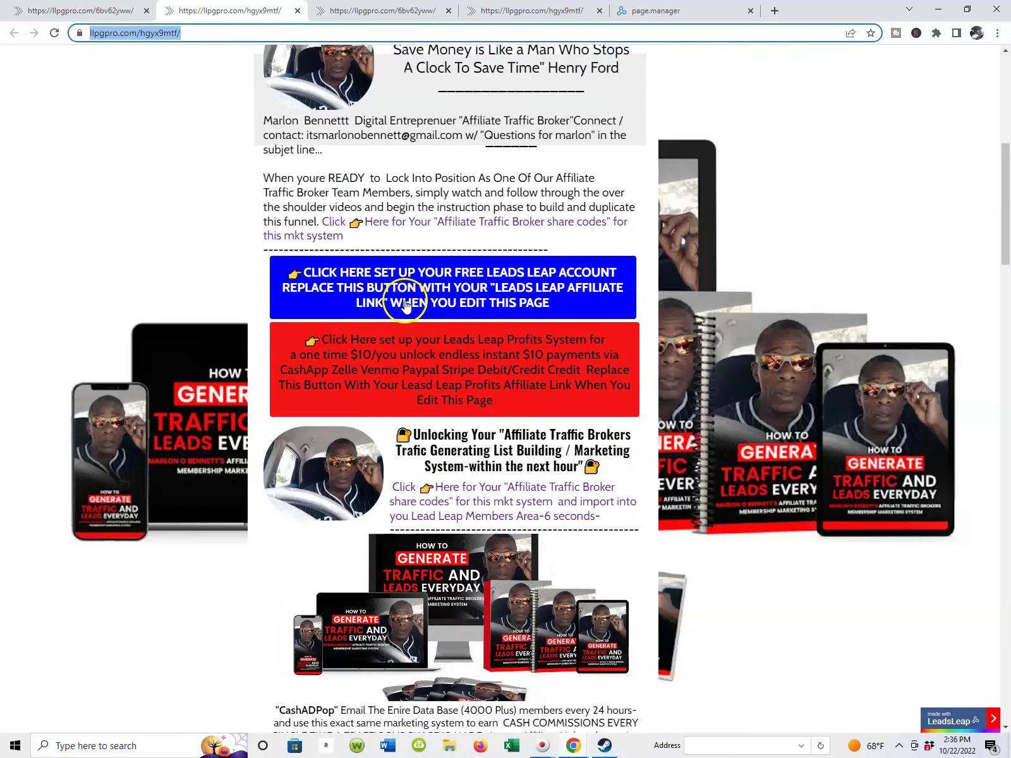
pyautogui.scroll(-3, 411, 214)
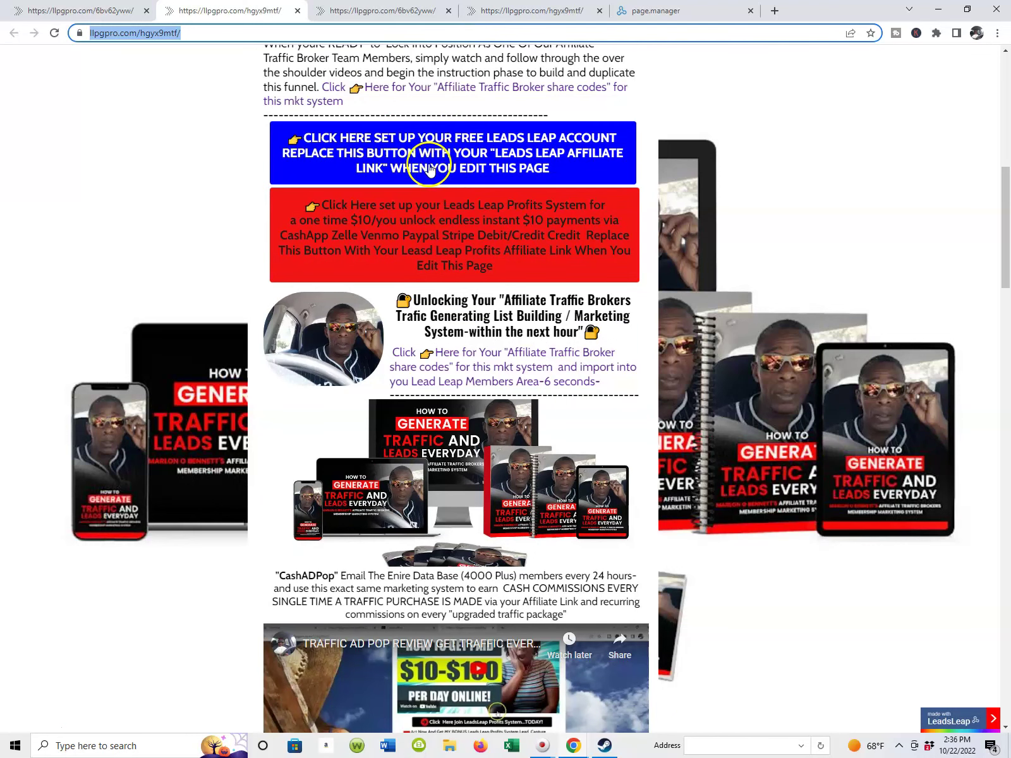
pyautogui.scroll(-2, 424, 172)
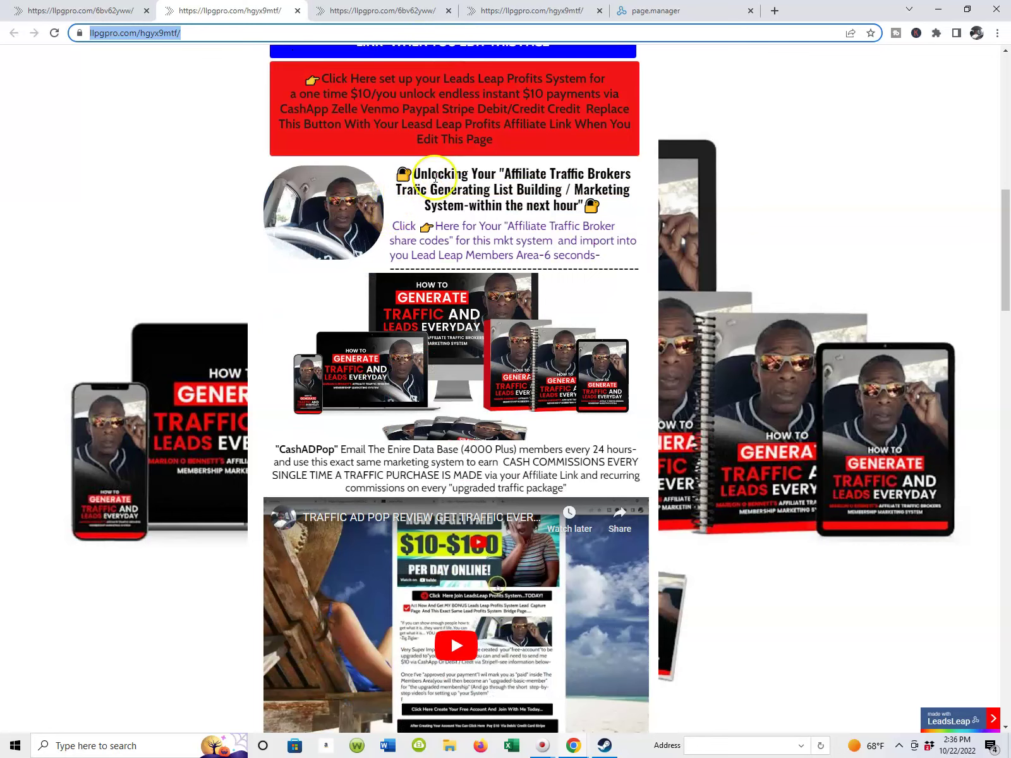
pyautogui.scroll(3, 537, 153)
pyautogui.scroll(3, 516, 153)
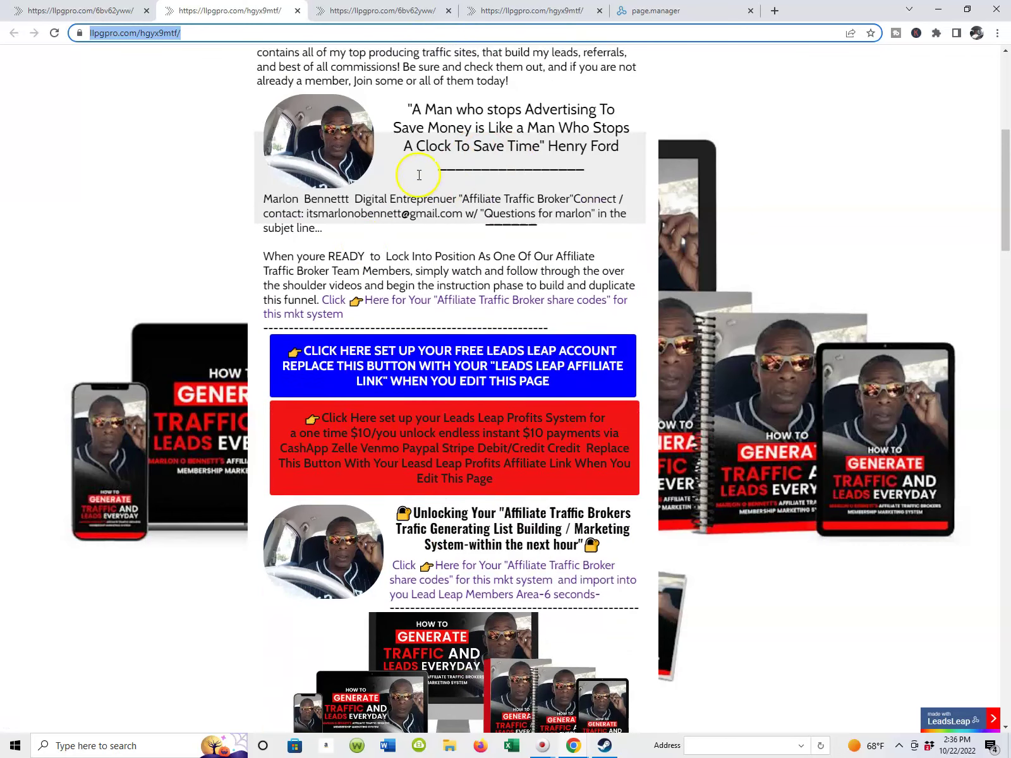
pyautogui.scroll(1, 523, 193)
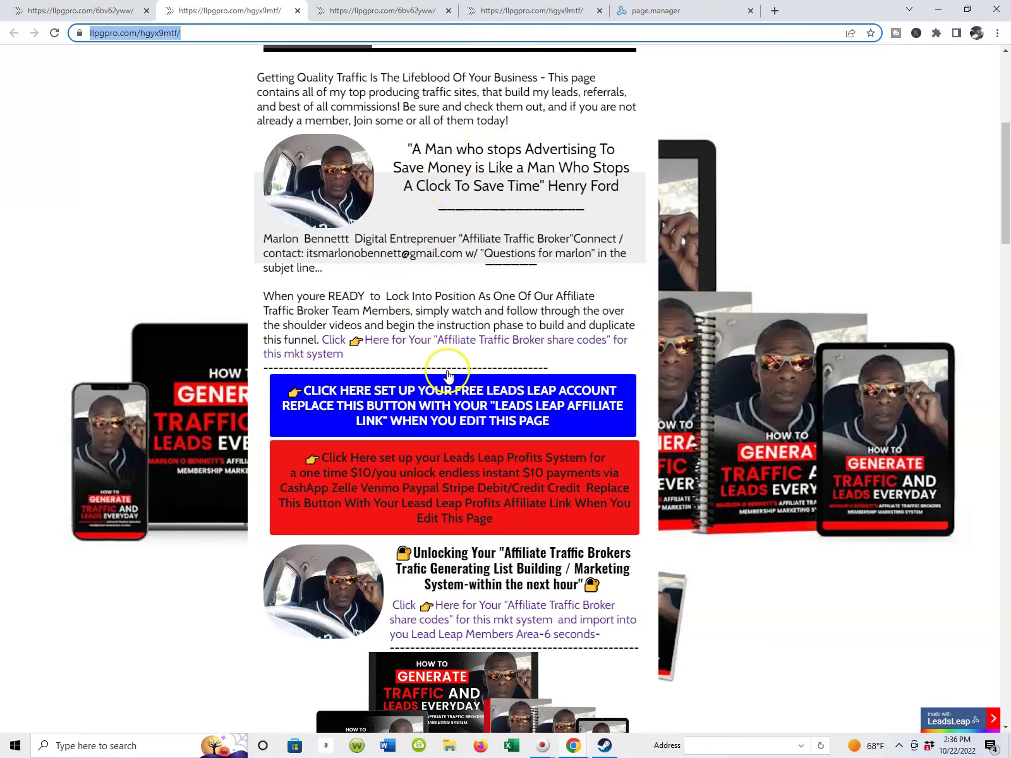
pyautogui.scroll(6, 449, 354)
# Examine the traffic membership registration buttons and the training videos further down the membership page.
pyautogui.scroll(-20, 447, 349)
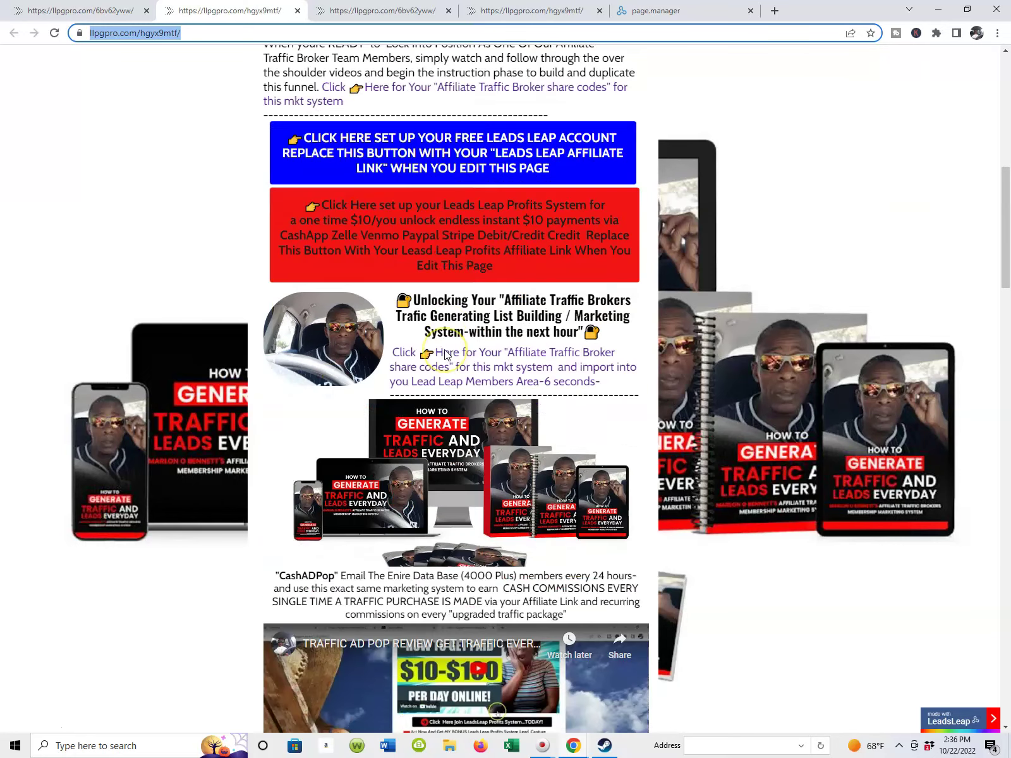
pyautogui.scroll(-12, 443, 349)
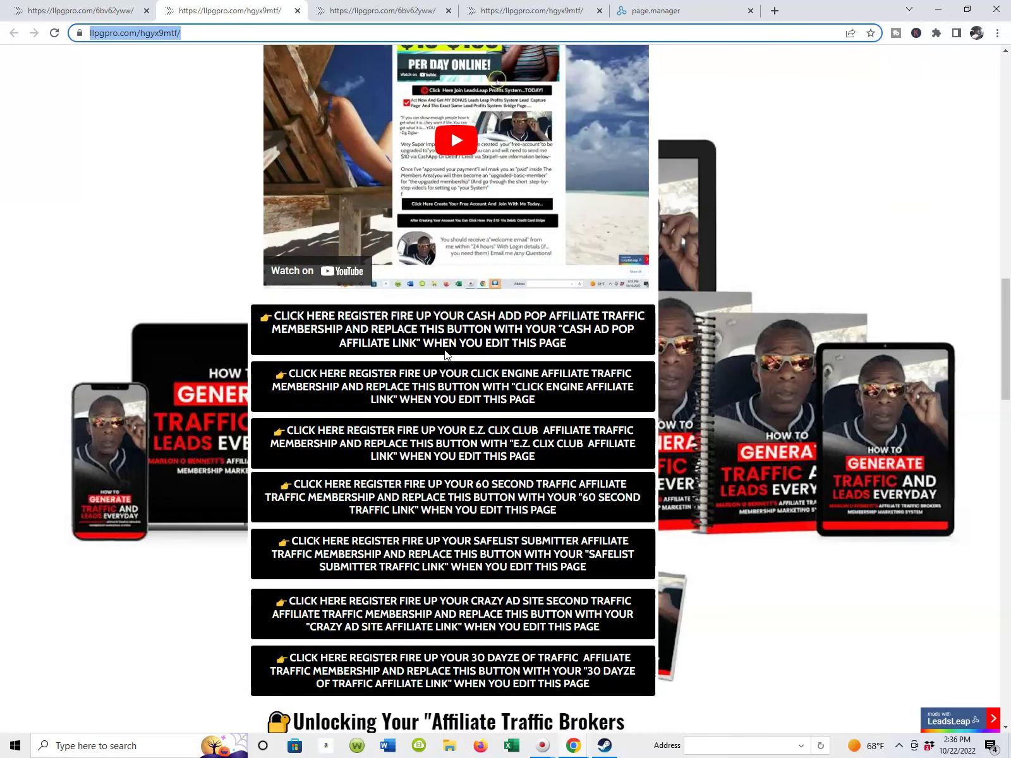
pyautogui.scroll(-5, 441, 216)
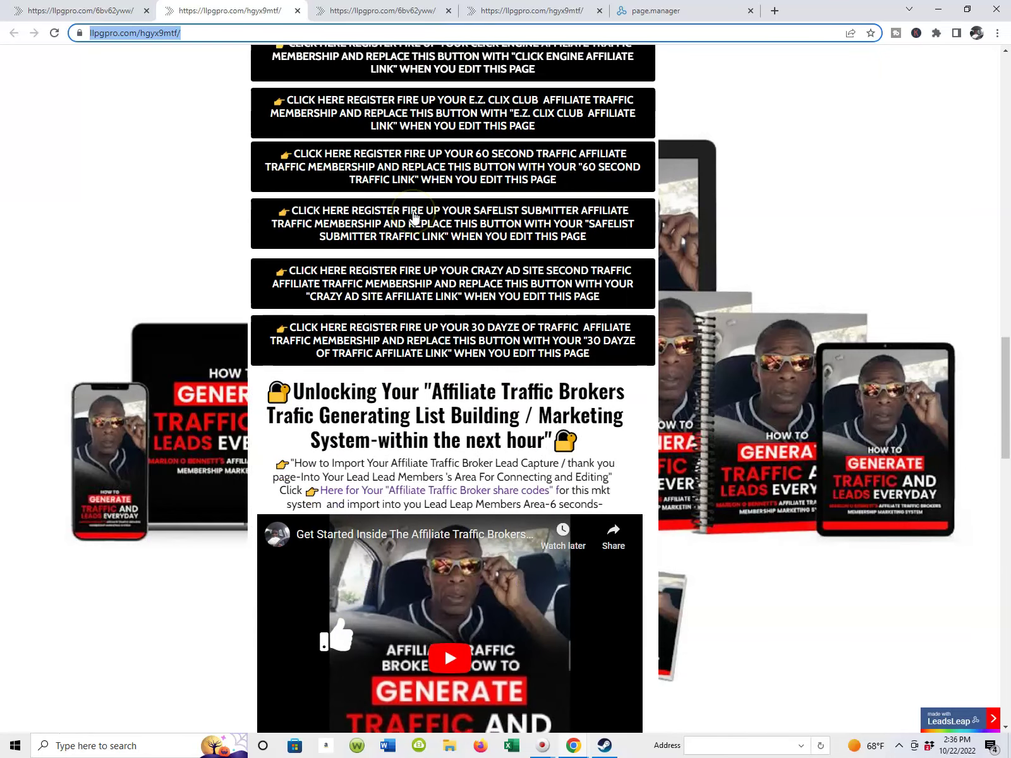
pyautogui.scroll(-9, 414, 217)
pyautogui.scroll(3, 436, 275)
pyautogui.scroll(1, 463, 297)
pyautogui.scroll(-5, 506, 304)
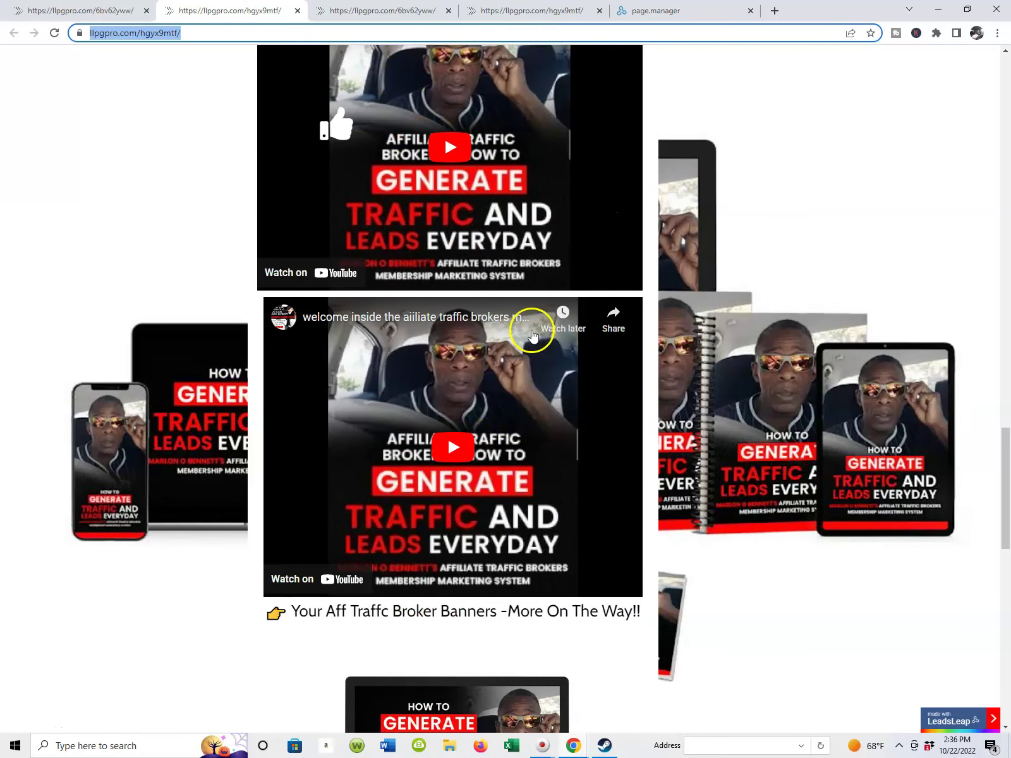
pyautogui.scroll(20, 524, 306)
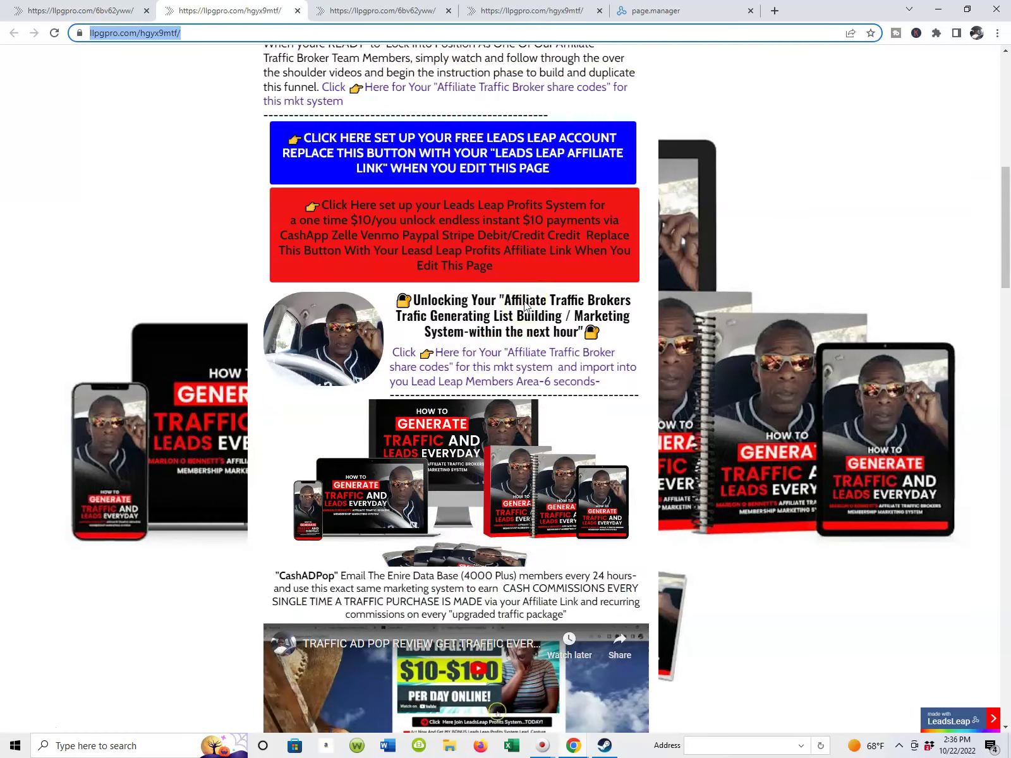
pyautogui.scroll(10, 523, 305)
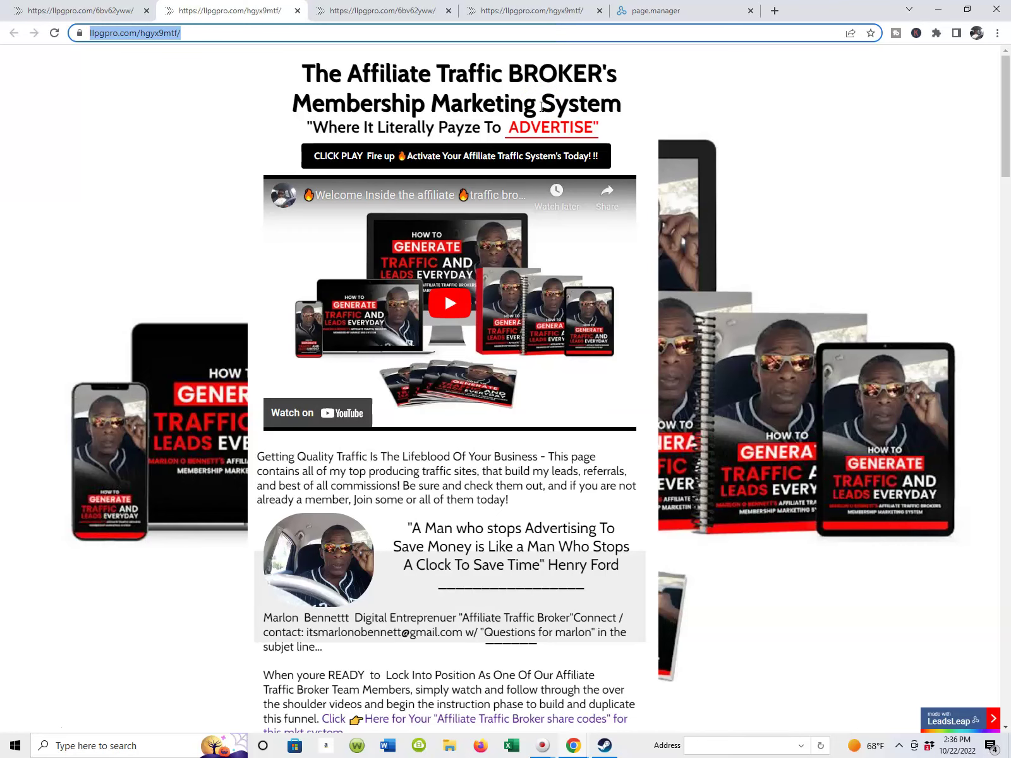
# Open the "Affiliate Traffic Broker share codes" page from the link in the membership page's Unlocking section.
pyautogui.scroll(-6, 481, 237)
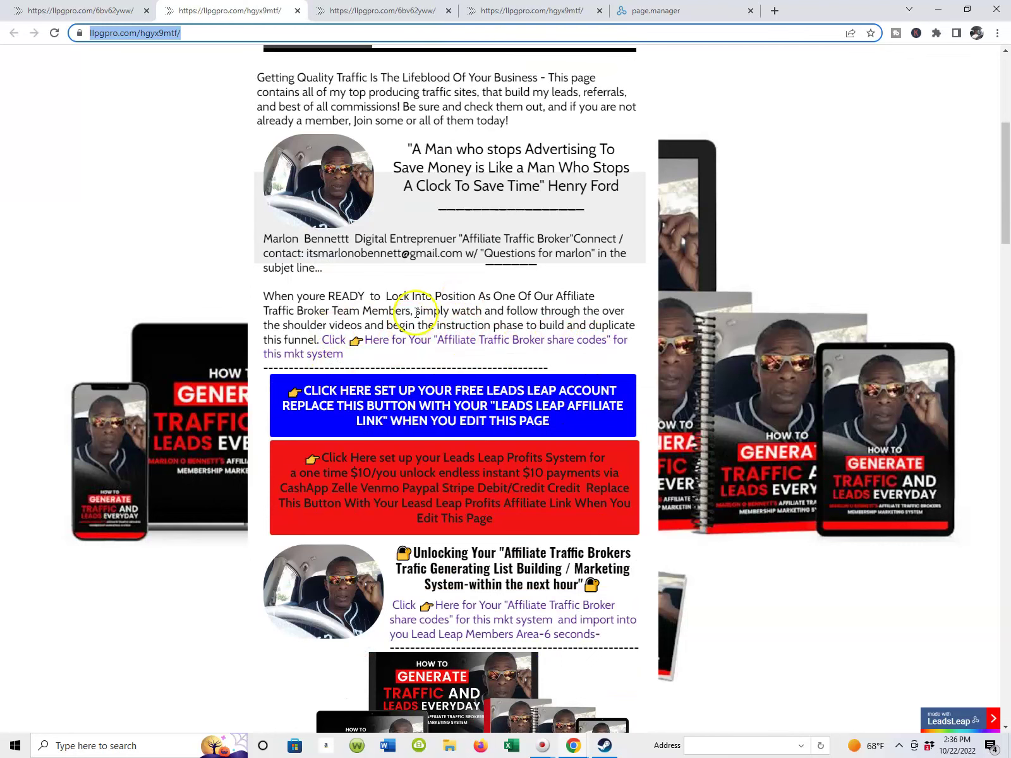
pyautogui.scroll(2, 426, 285)
pyautogui.scroll(-8, 410, 285)
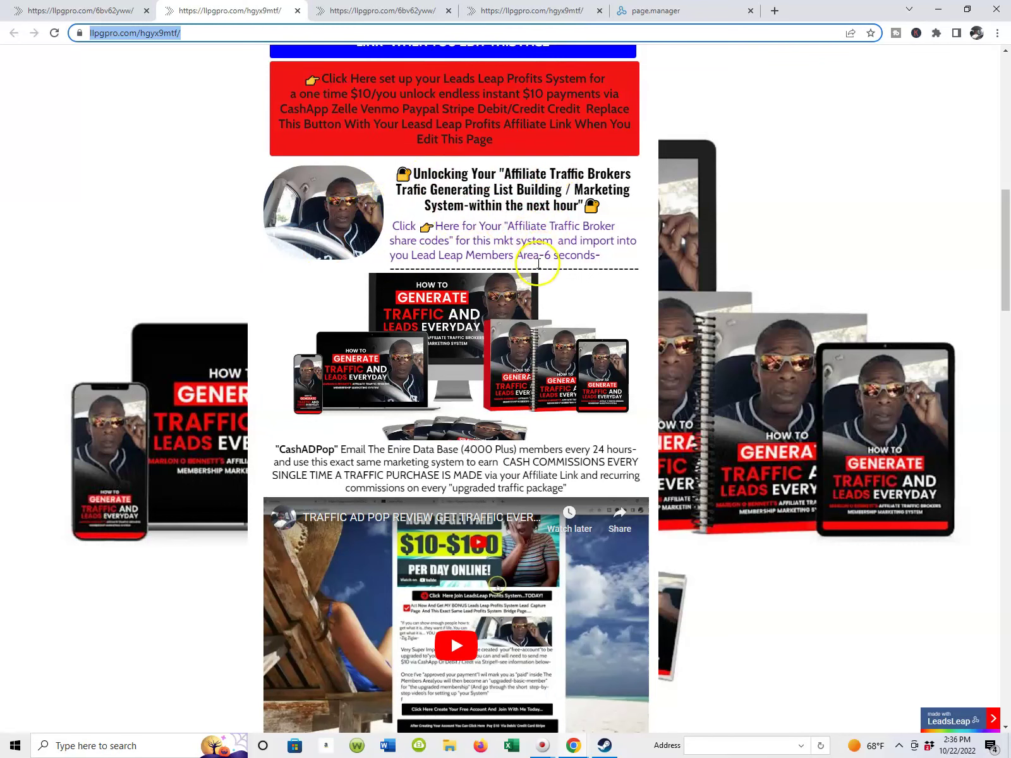
pyautogui.click(437, 228)
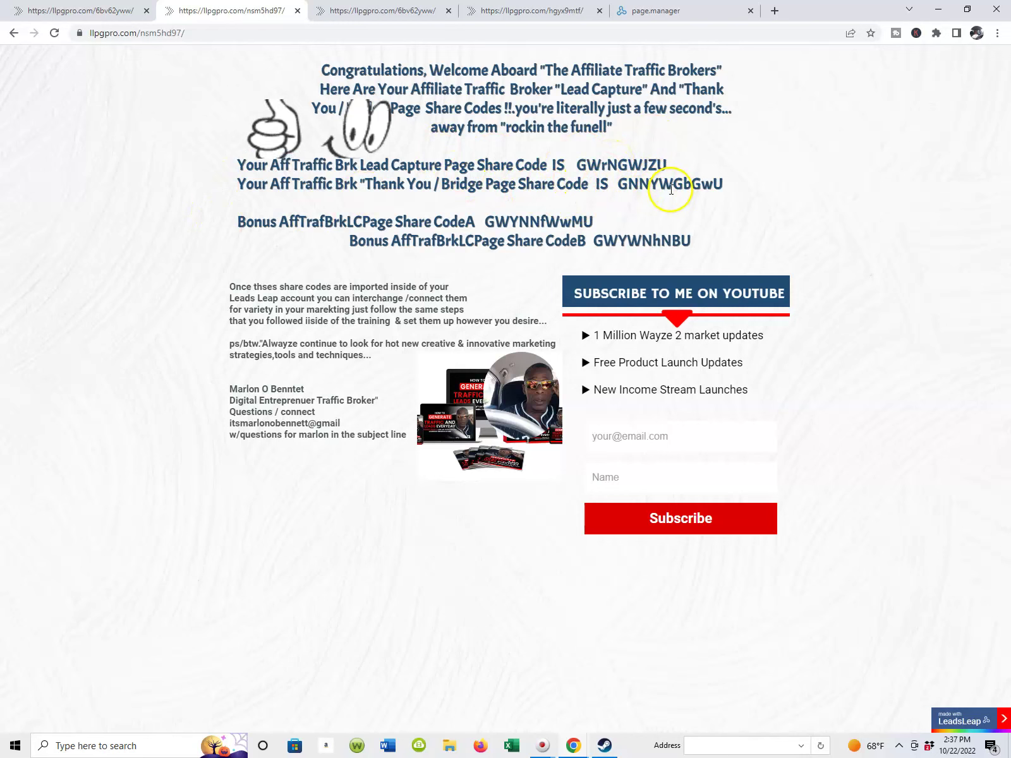
# Review the lead capture page and the beginning of the thank-you/bridge page that the share codes belong to.
pyautogui.click(509, 13)
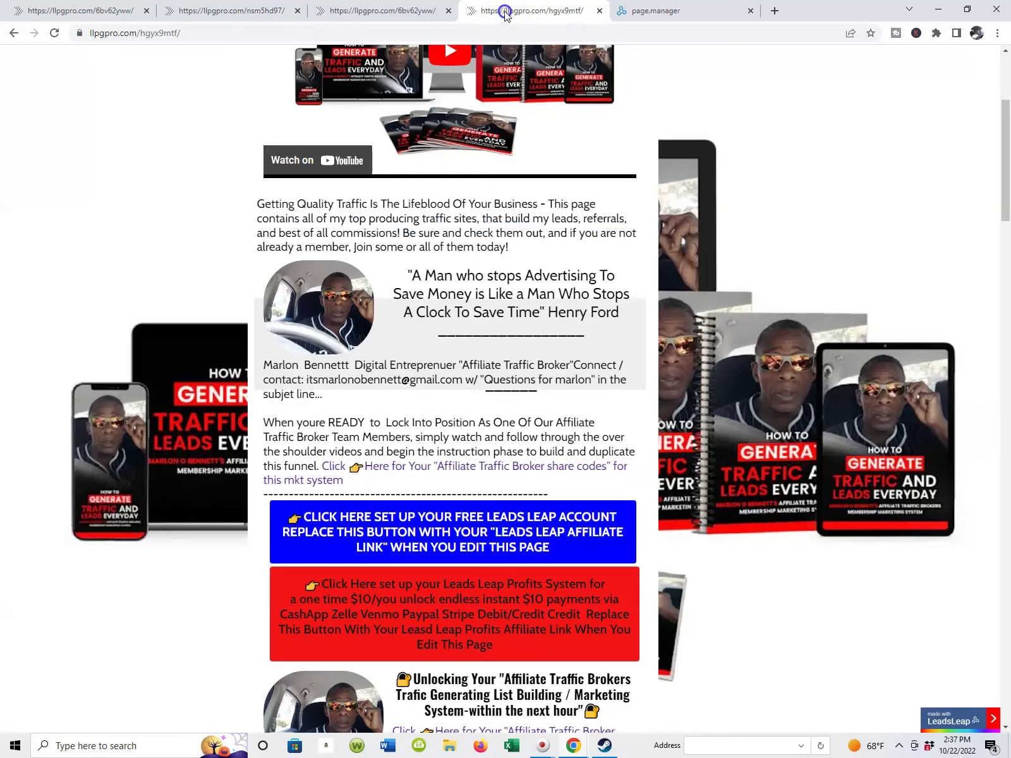
pyautogui.click(366, 10)
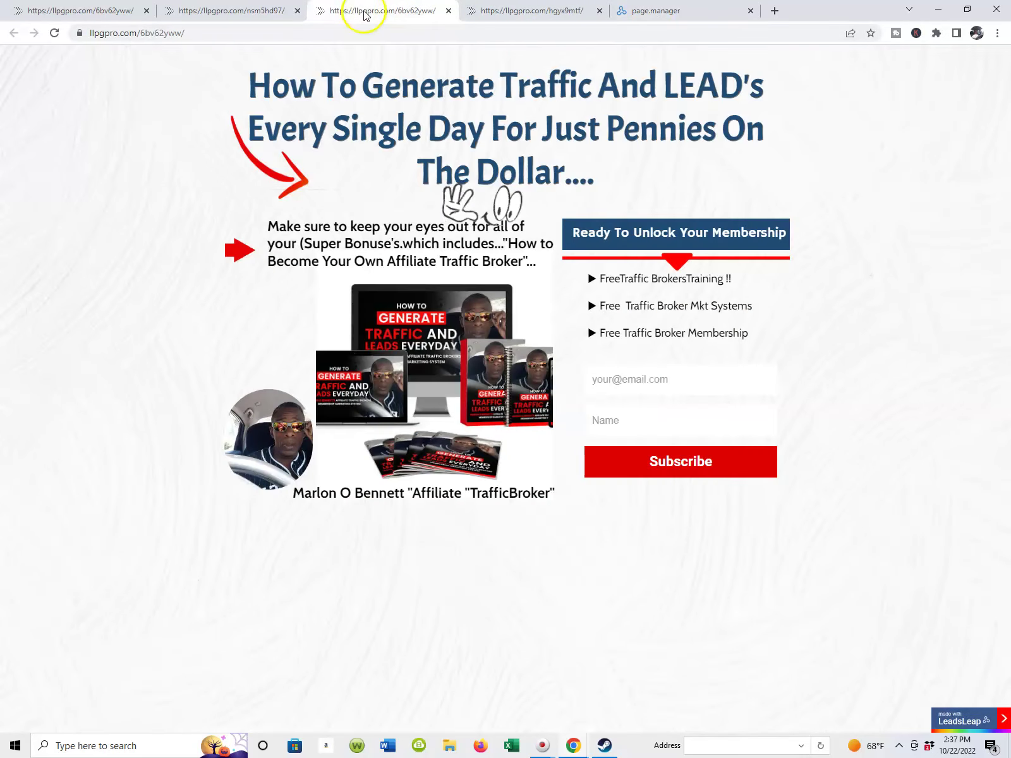
pyautogui.click(542, 10)
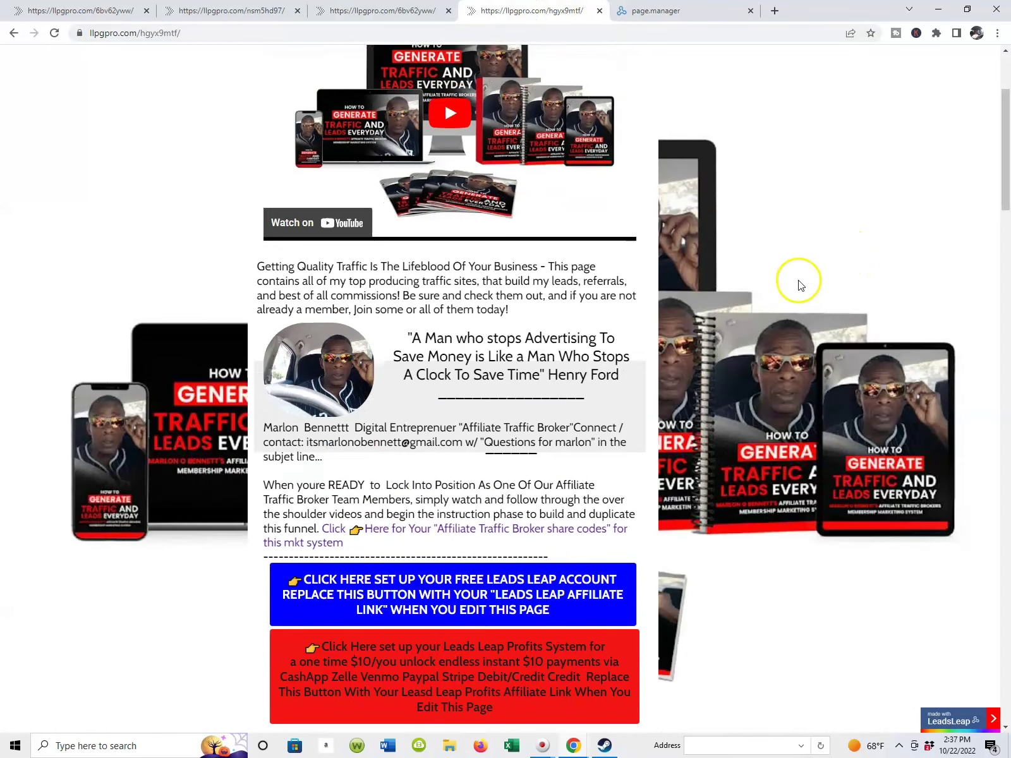
pyautogui.scroll(7, 798, 285)
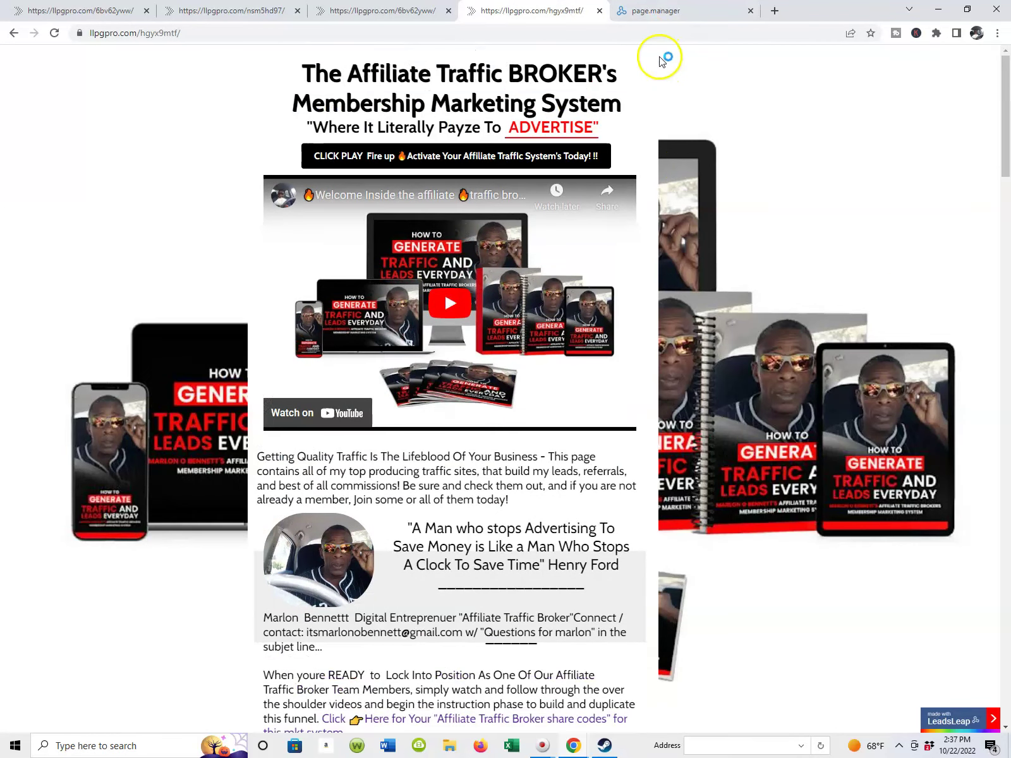
# Switch to the LeadsLeap Page Manager and look over its campaign list and the available member tools.
pyautogui.click(648, 11)
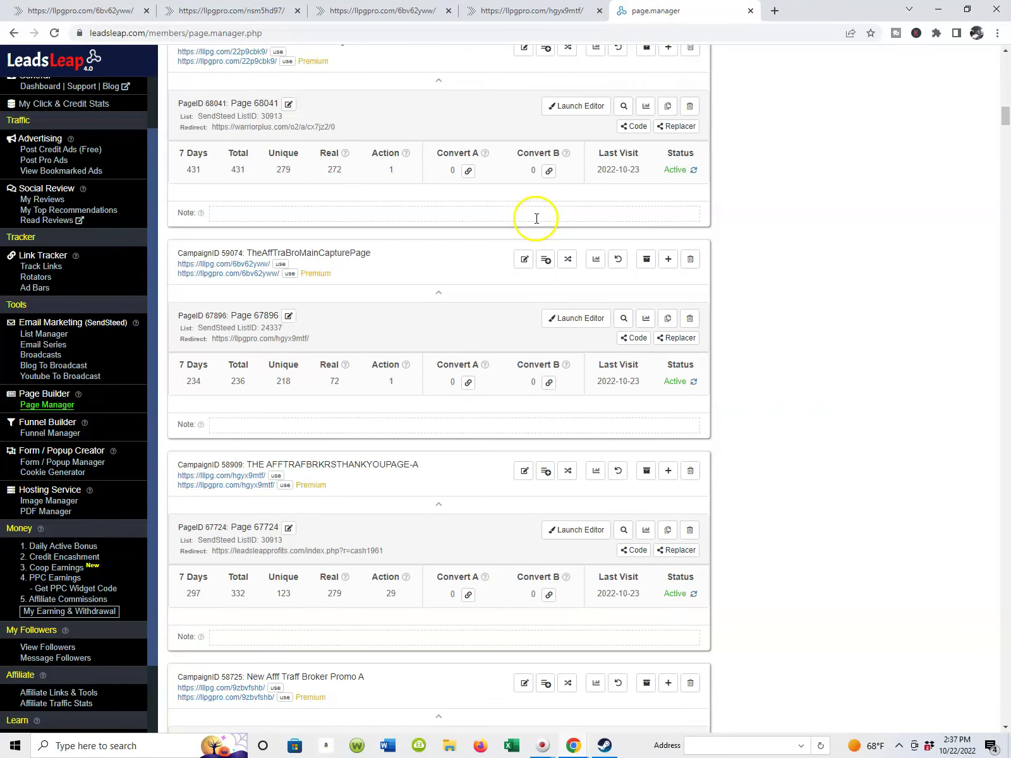
pyautogui.scroll(10, 535, 219)
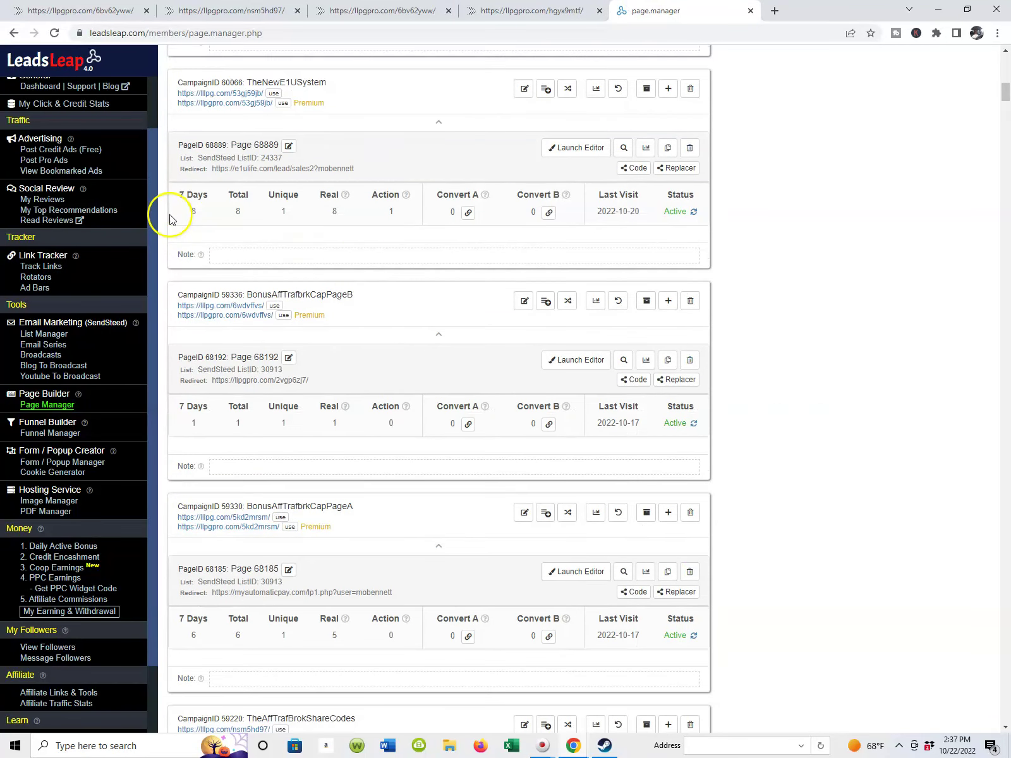
pyautogui.scroll(10, 169, 219)
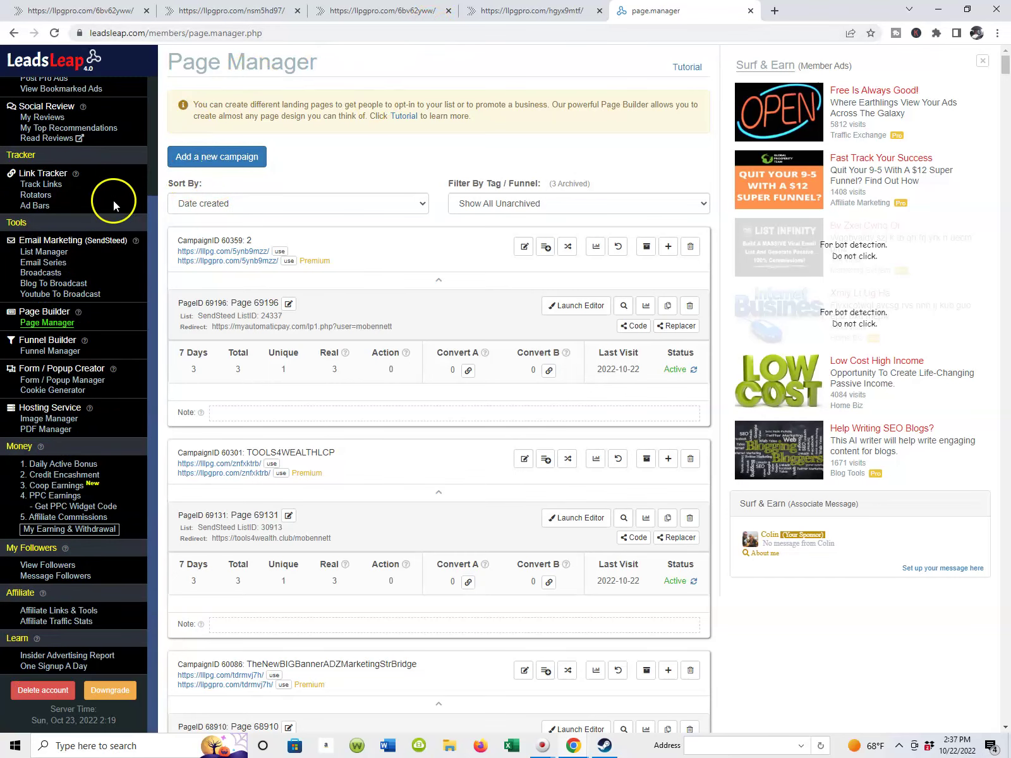
pyautogui.scroll(-4, 103, 226)
pyautogui.scroll(5, 80, 256)
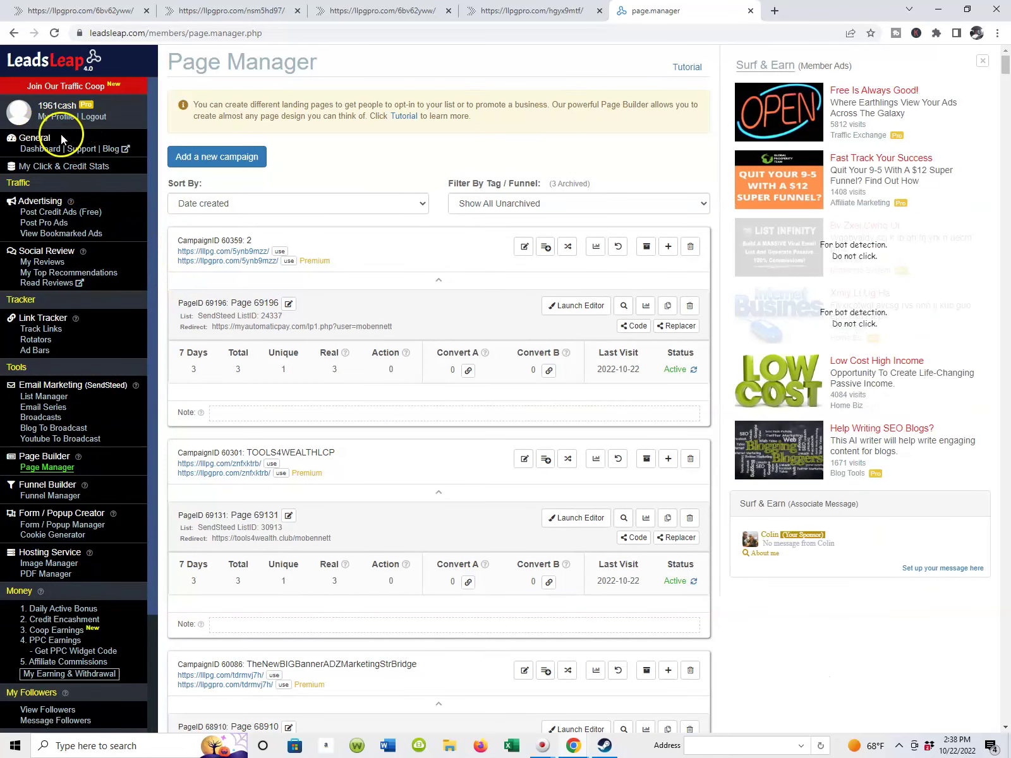
pyautogui.scroll(-1, 62, 132)
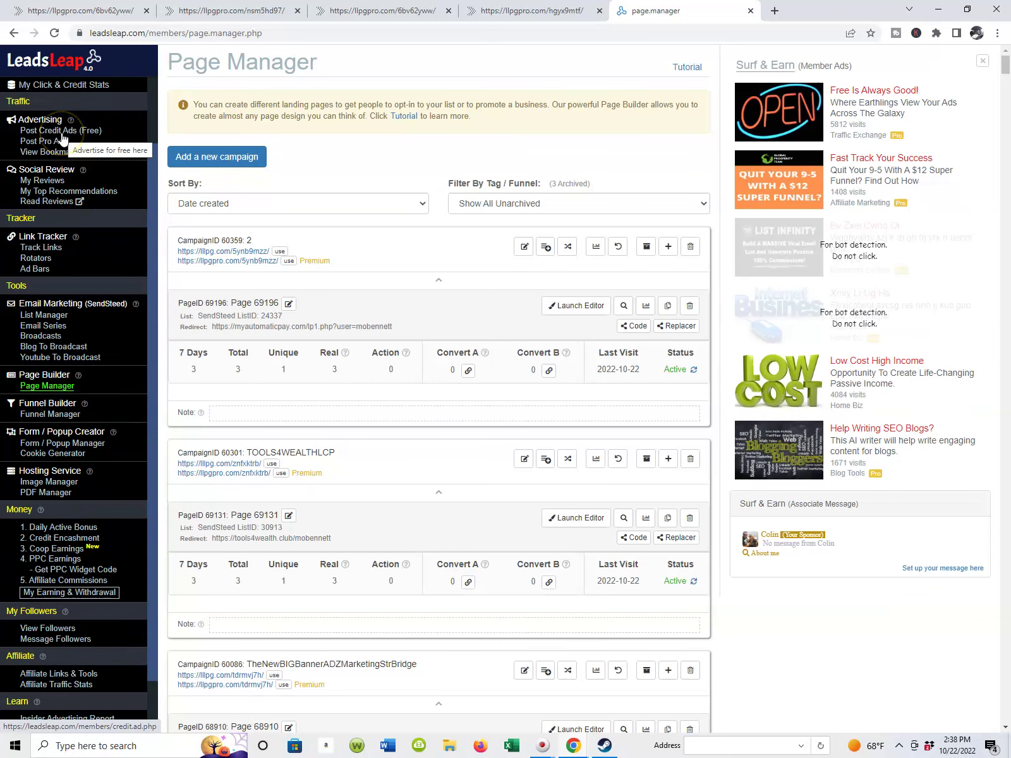
pyautogui.scroll(-1, 62, 136)
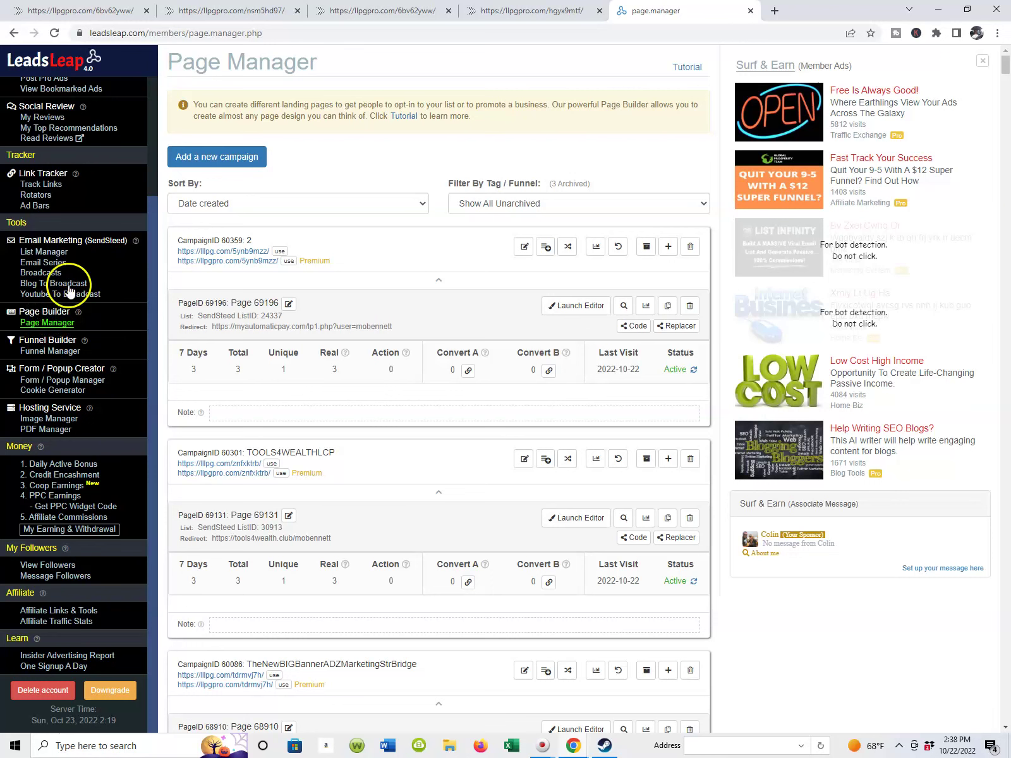
# Reload the Page Manager and add a new campaign named "testout".
pyautogui.click(49, 324)
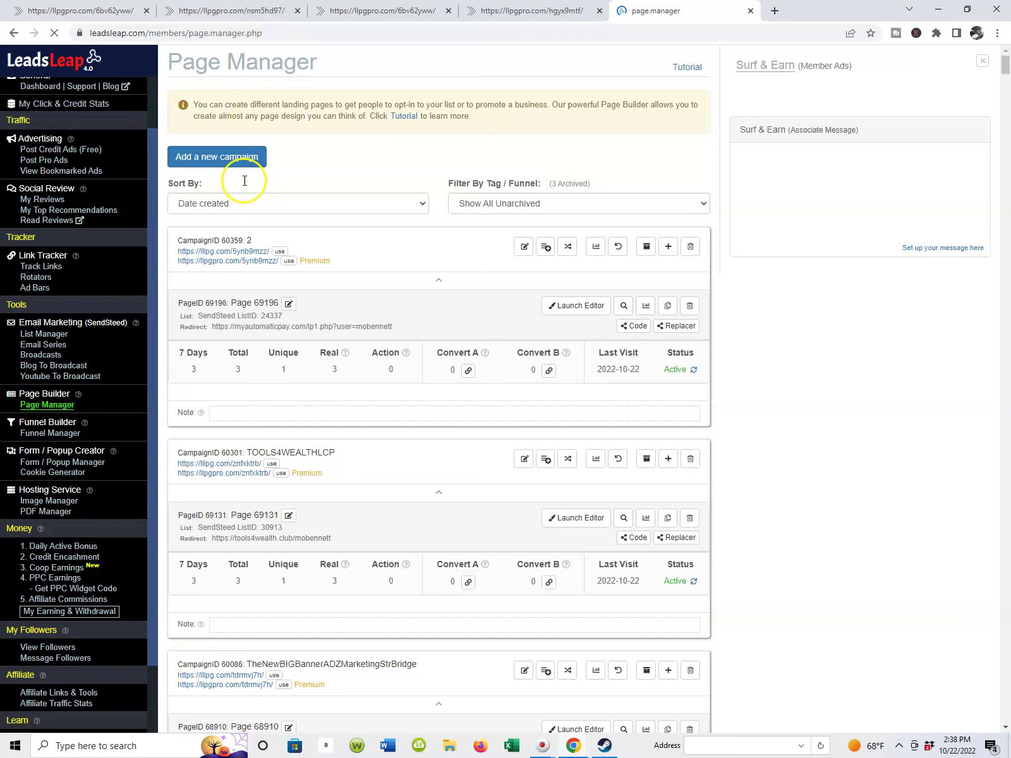
pyautogui.click(232, 159)
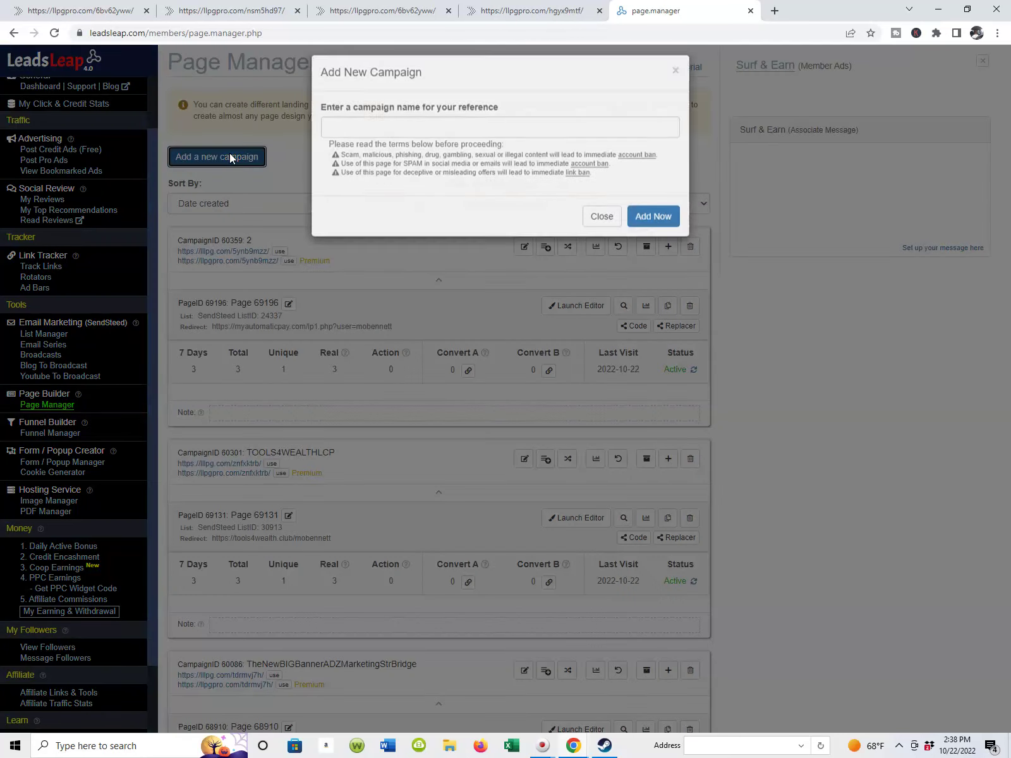
pyautogui.click(634, 85)
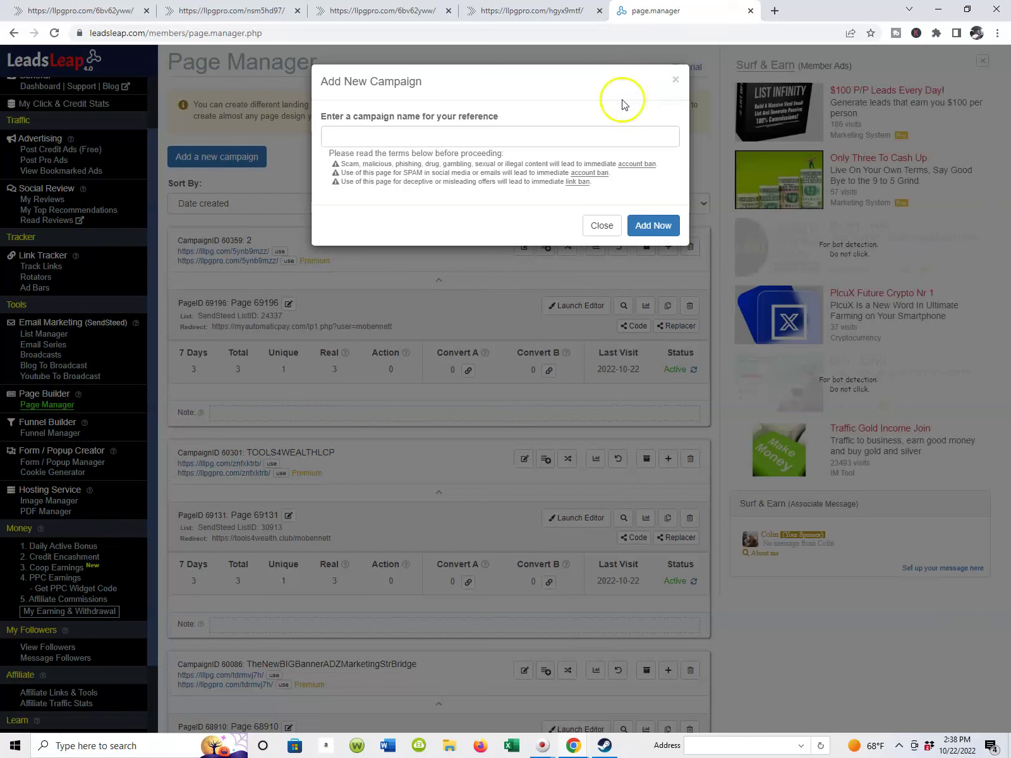
pyautogui.click(446, 136)
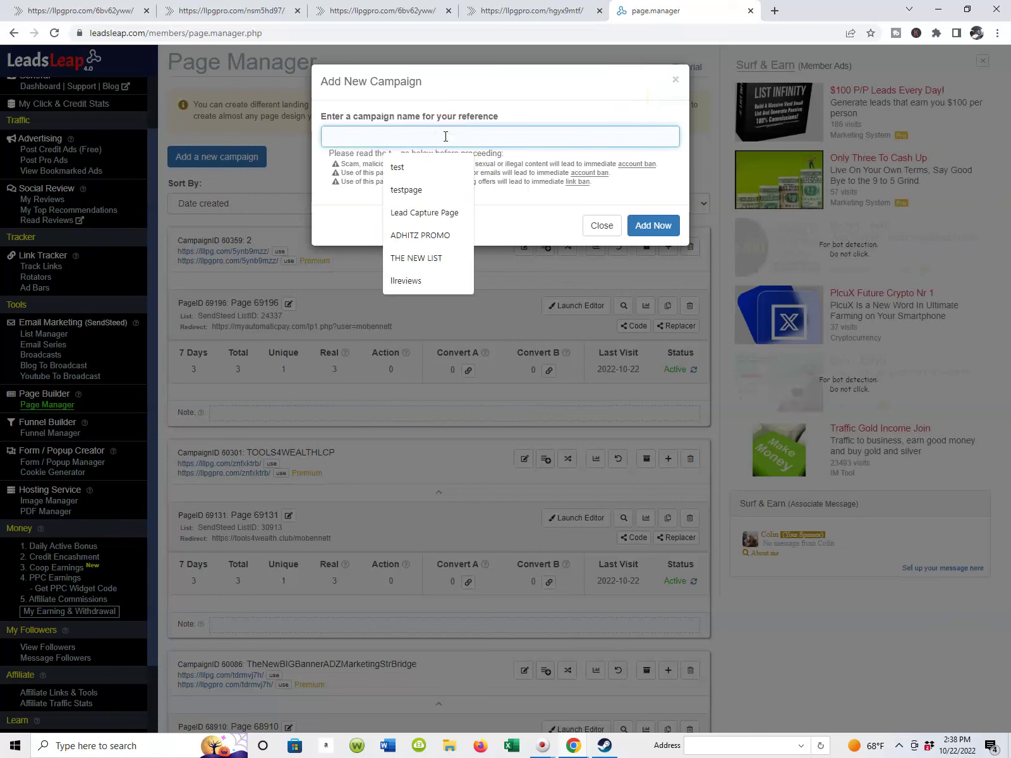
pyautogui.write('te')
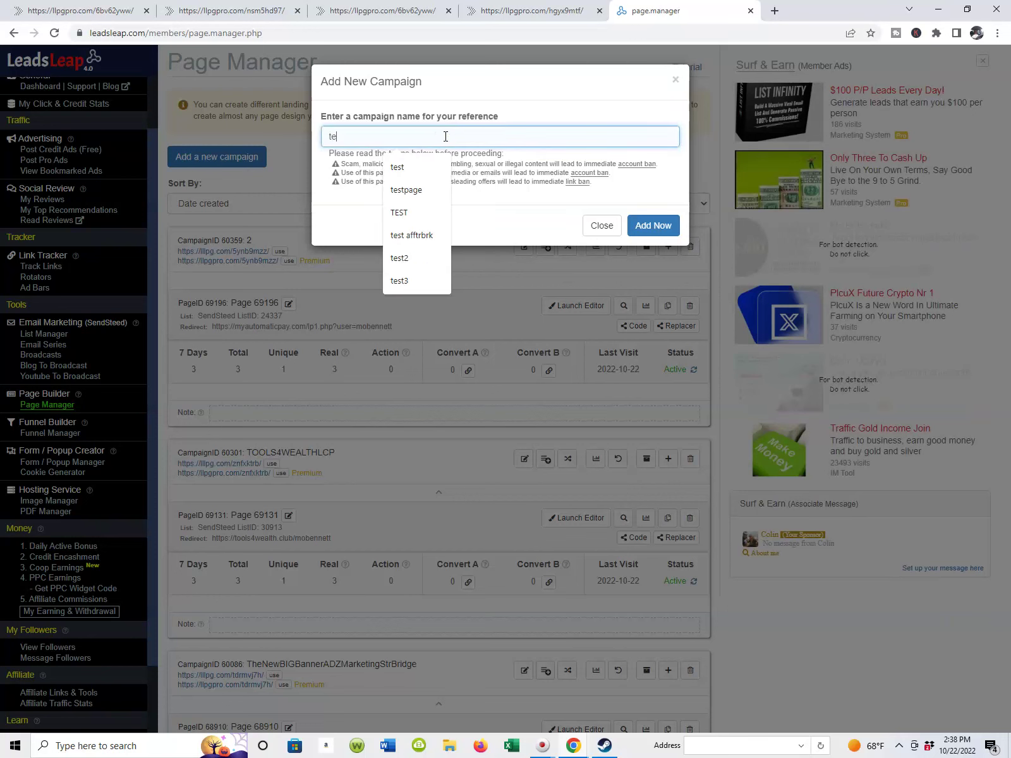
pyautogui.write('stout')
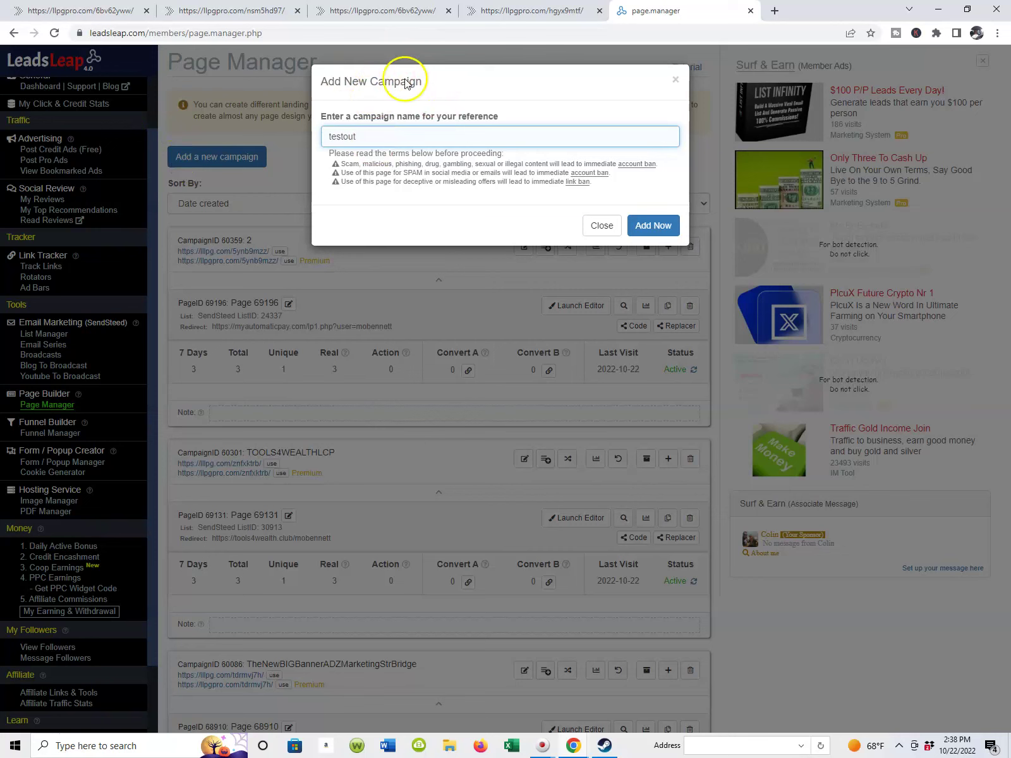
pyautogui.click(642, 226)
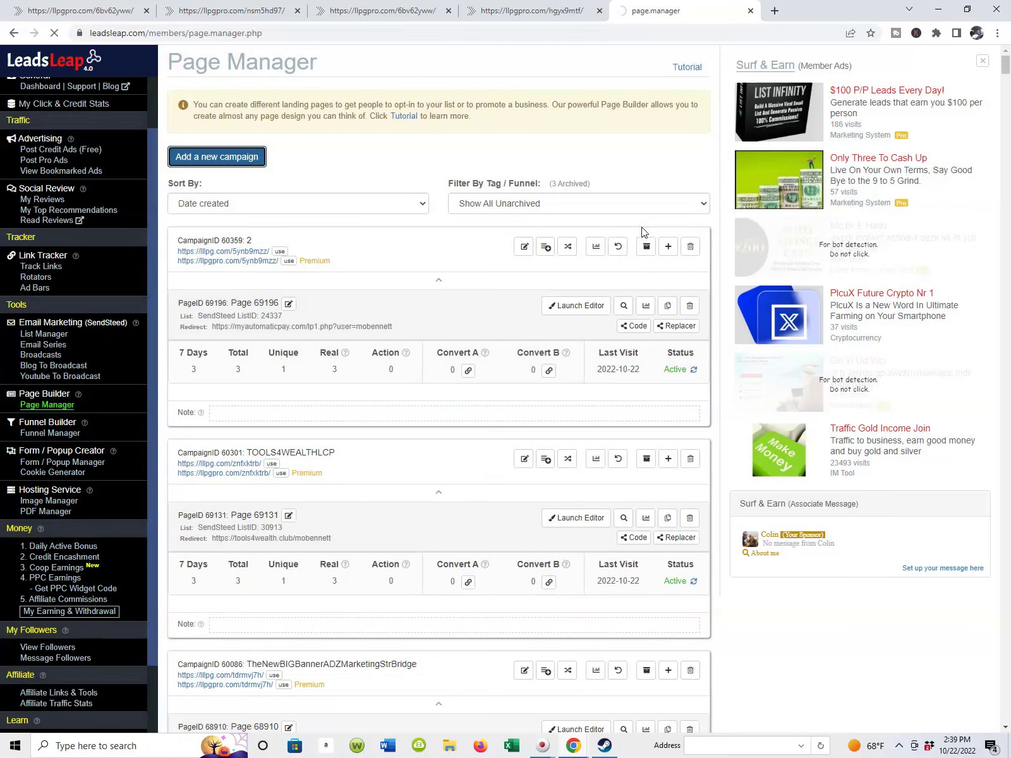
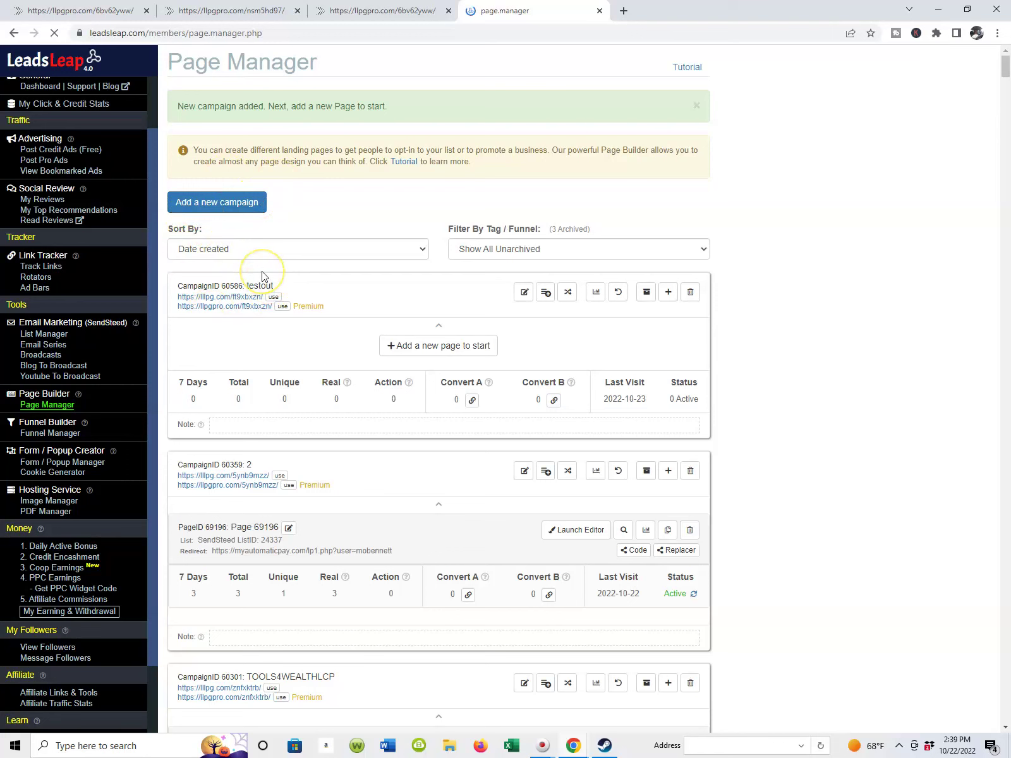
# Add a page to the testout campaign by importing the lead capture page with share code GWrNGWJZU.
pyautogui.click(430, 353)
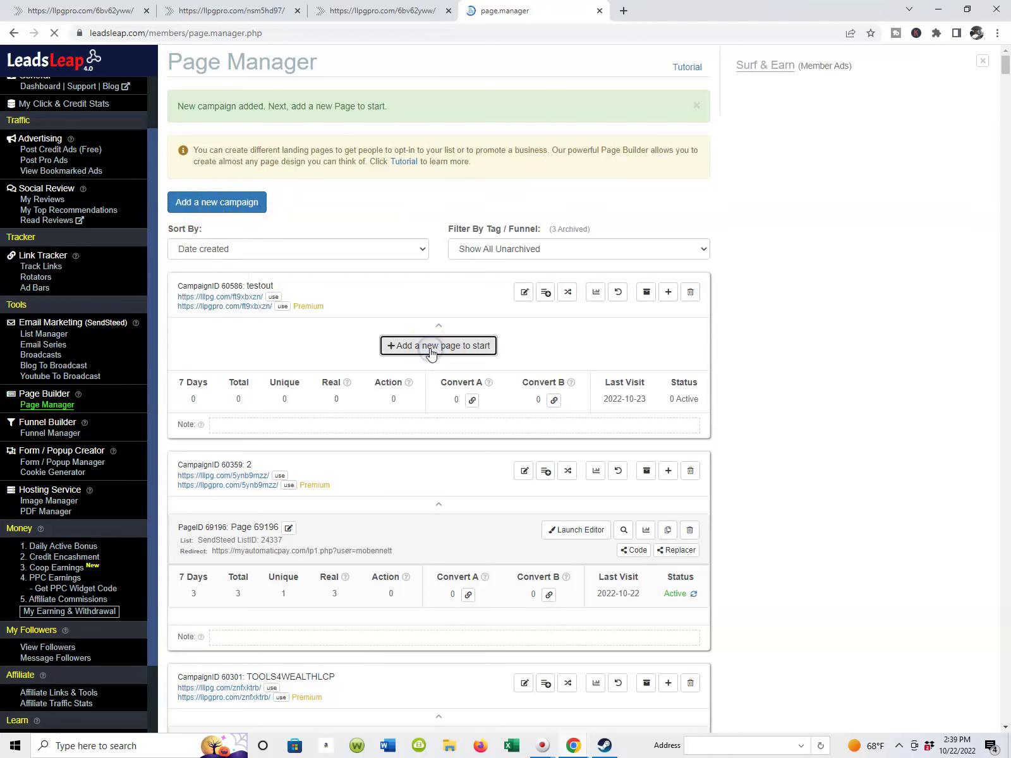
pyautogui.click(430, 350)
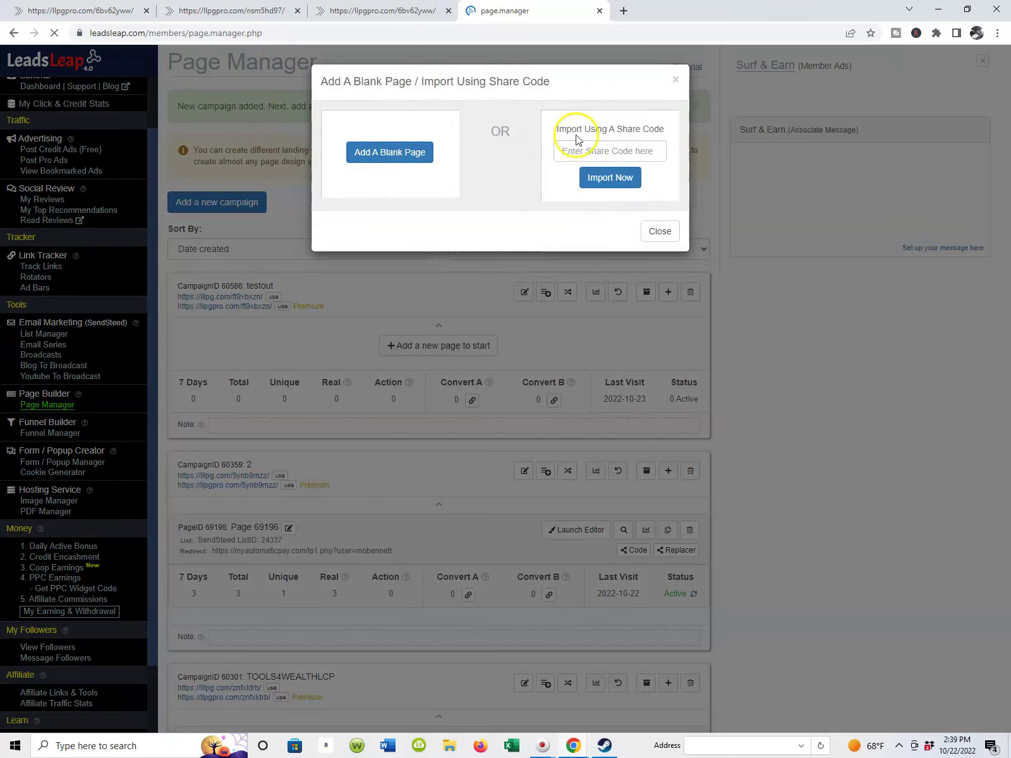
pyautogui.click(606, 152)
pyautogui.click(590, 151)
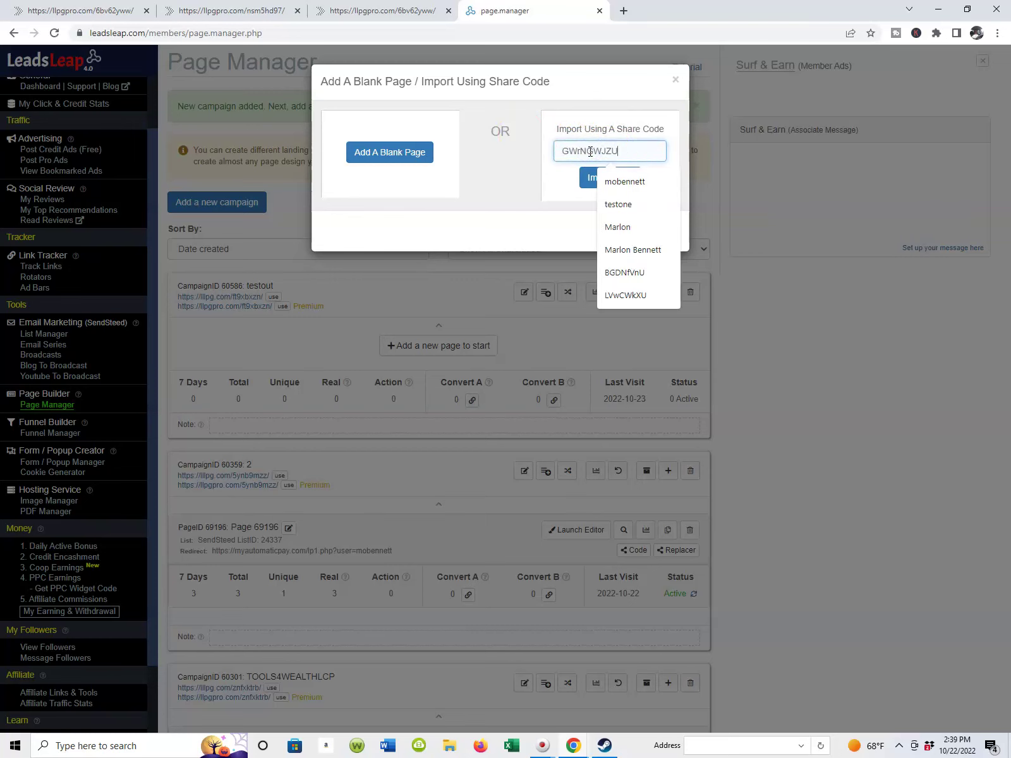
pyautogui.click(591, 155)
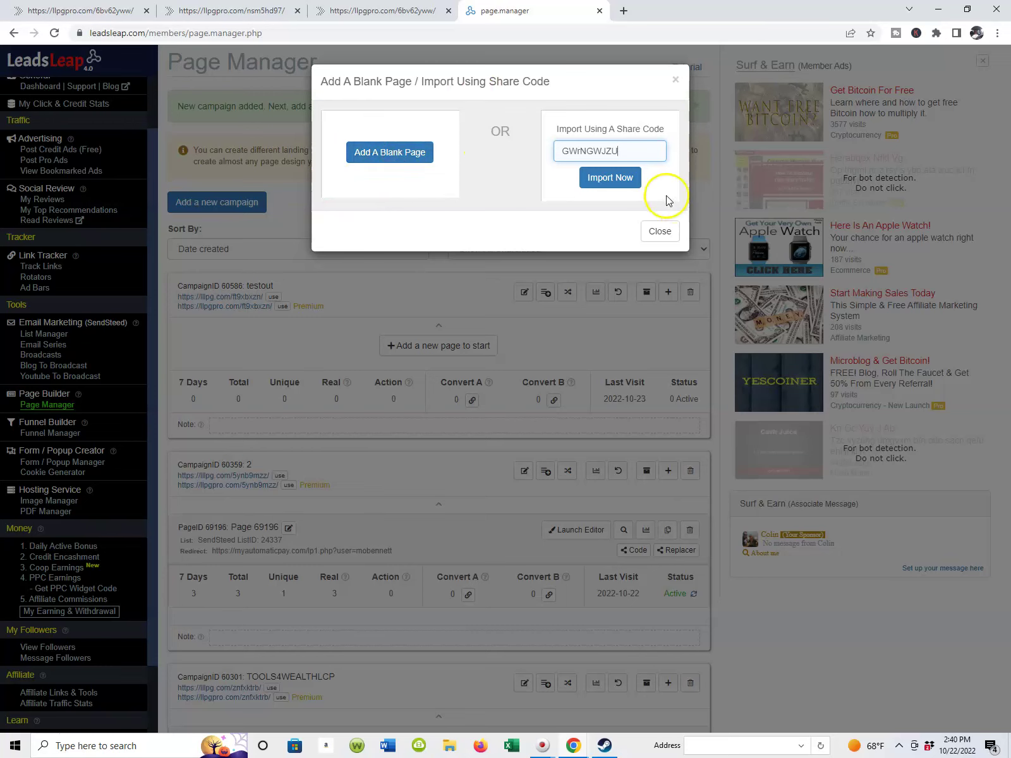
pyautogui.click(607, 178)
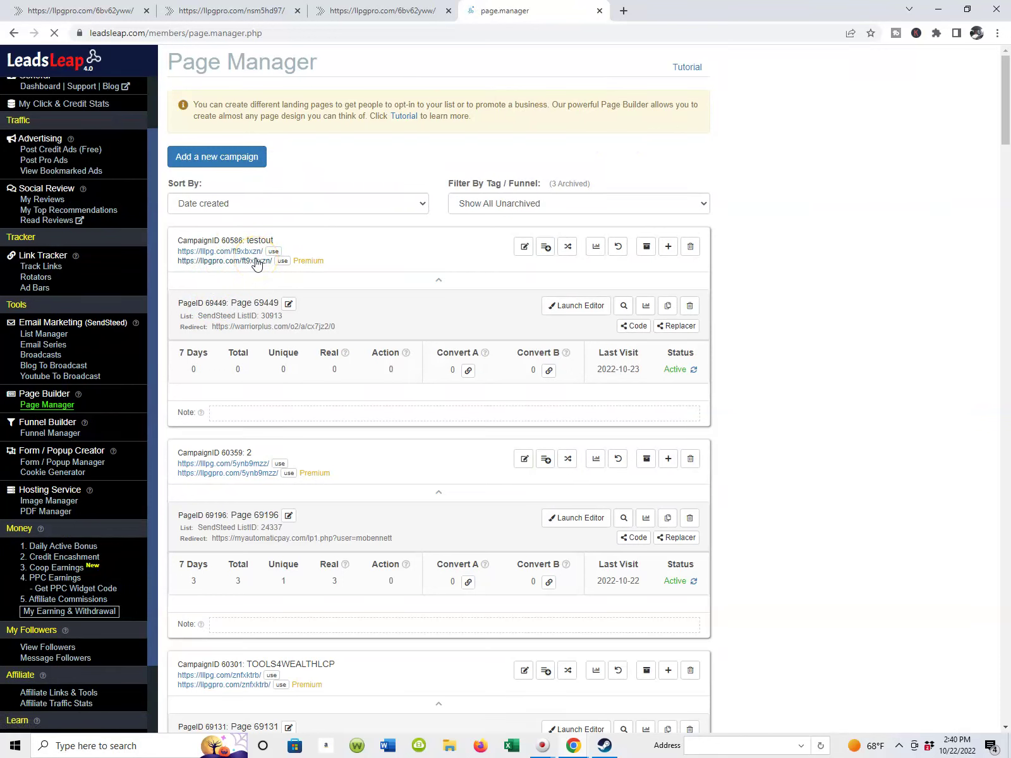
# Close the old lead capture page and view the imported page through the testout campaign's Premium link.
pyautogui.click(673, 373)
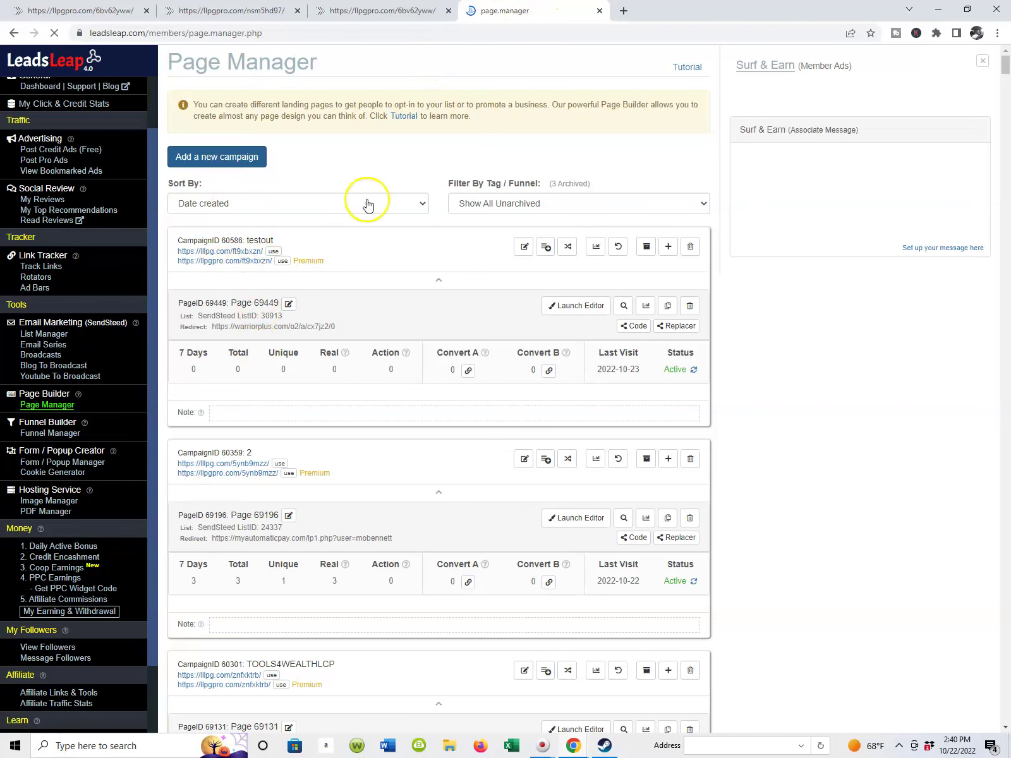
pyautogui.click(413, 10)
pyautogui.click(519, 11)
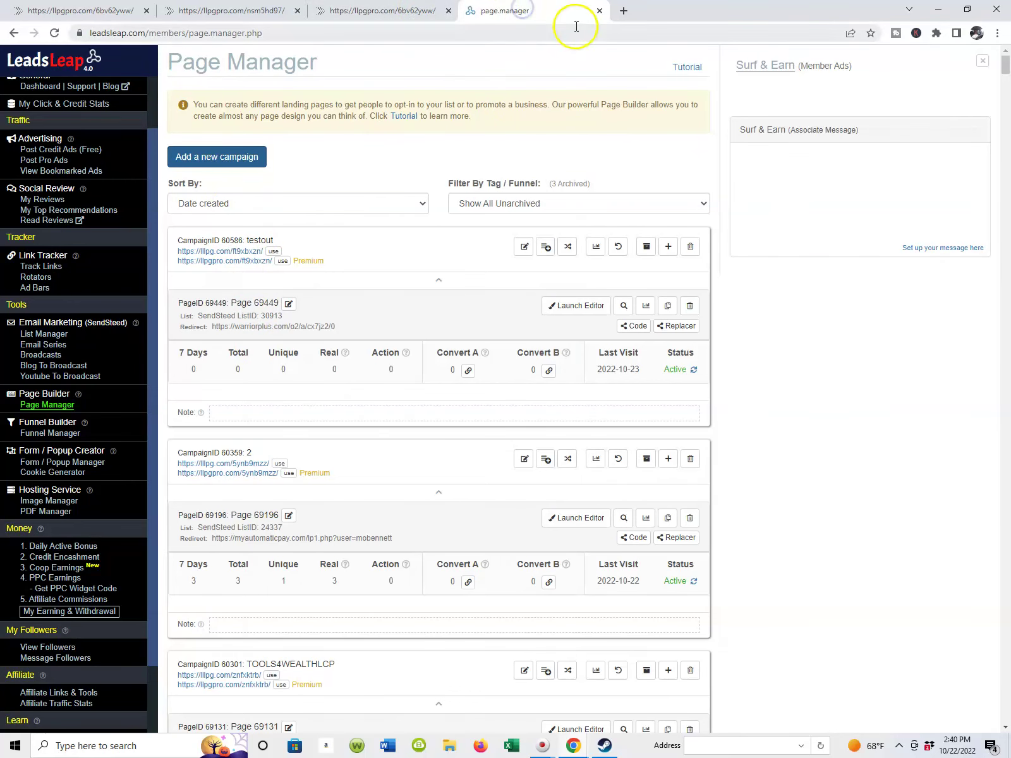
pyautogui.click(420, 11)
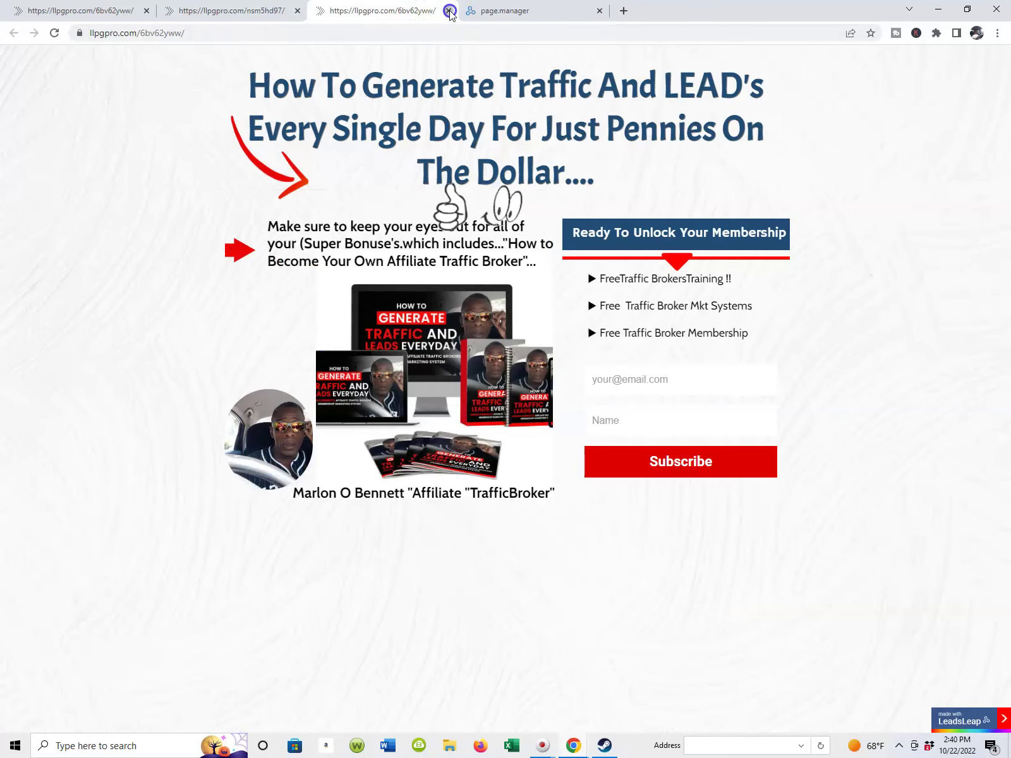
pyautogui.click(449, 11)
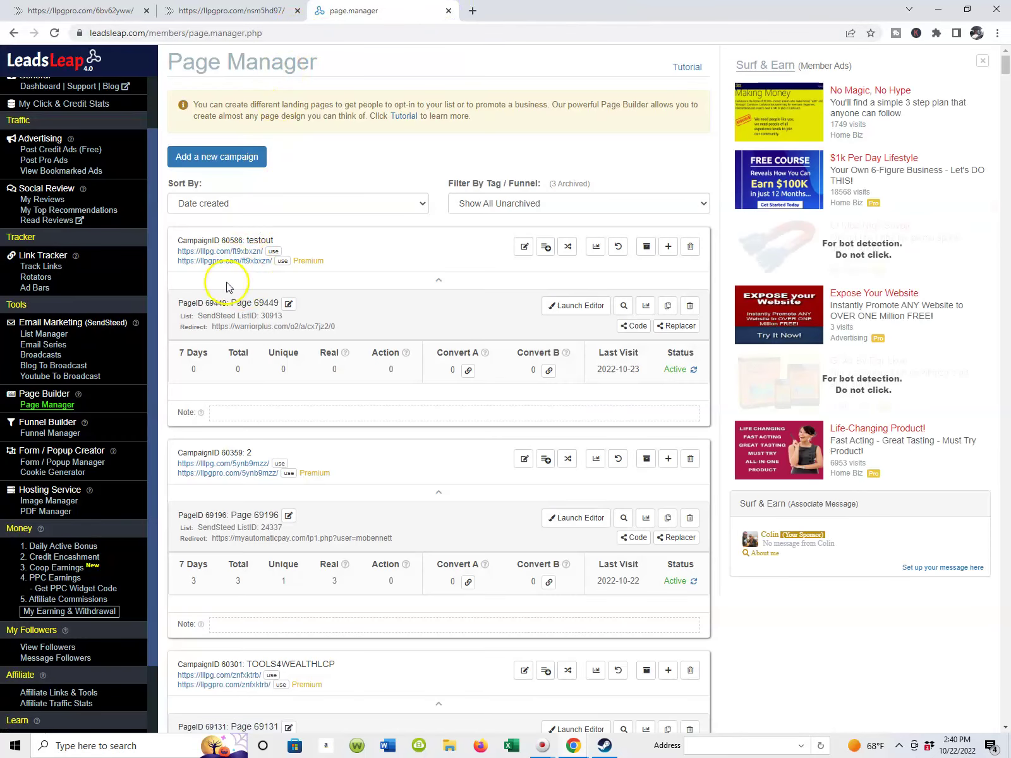
pyautogui.click(239, 261)
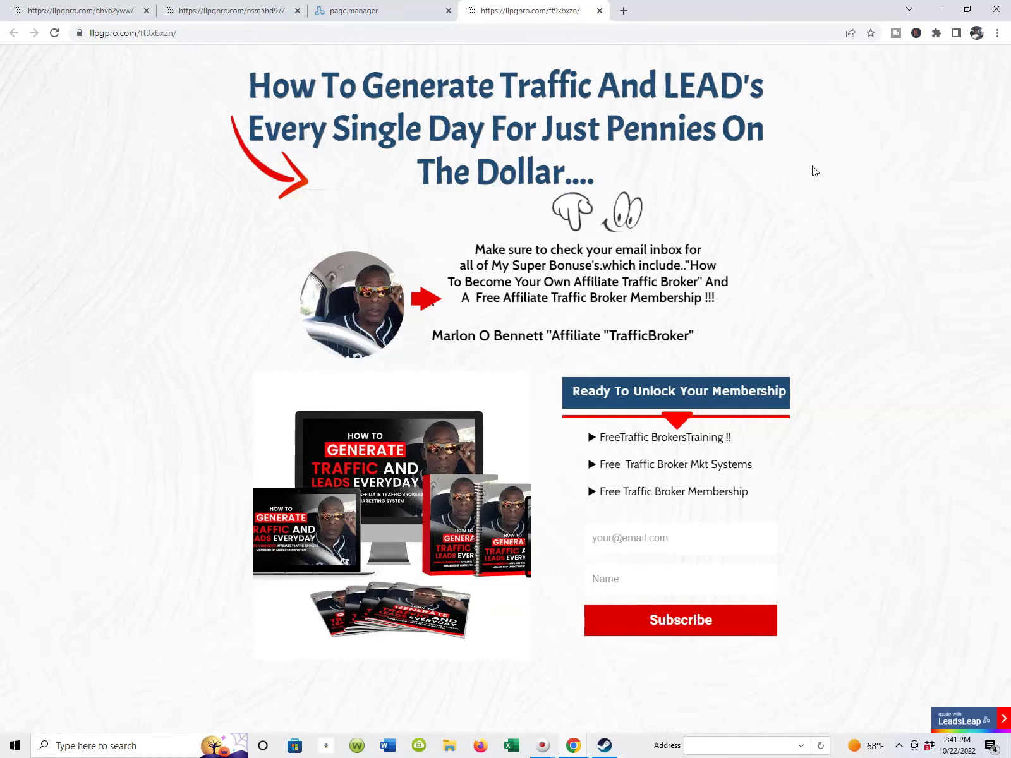
pyautogui.click(398, 13)
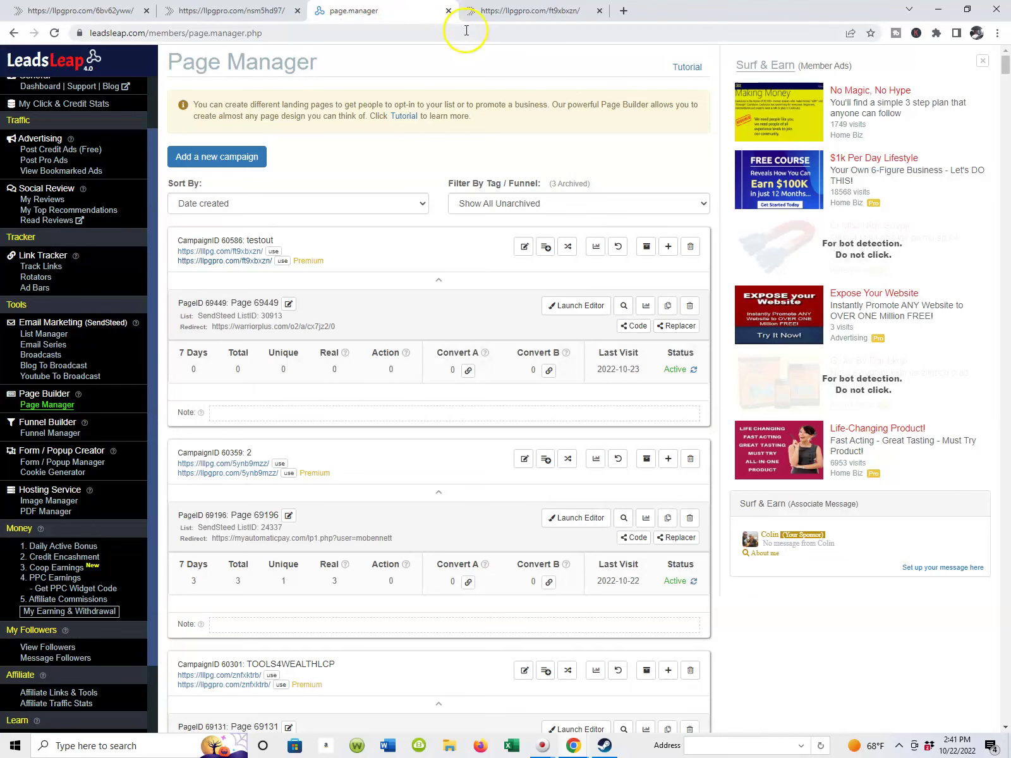
pyautogui.click(232, 13)
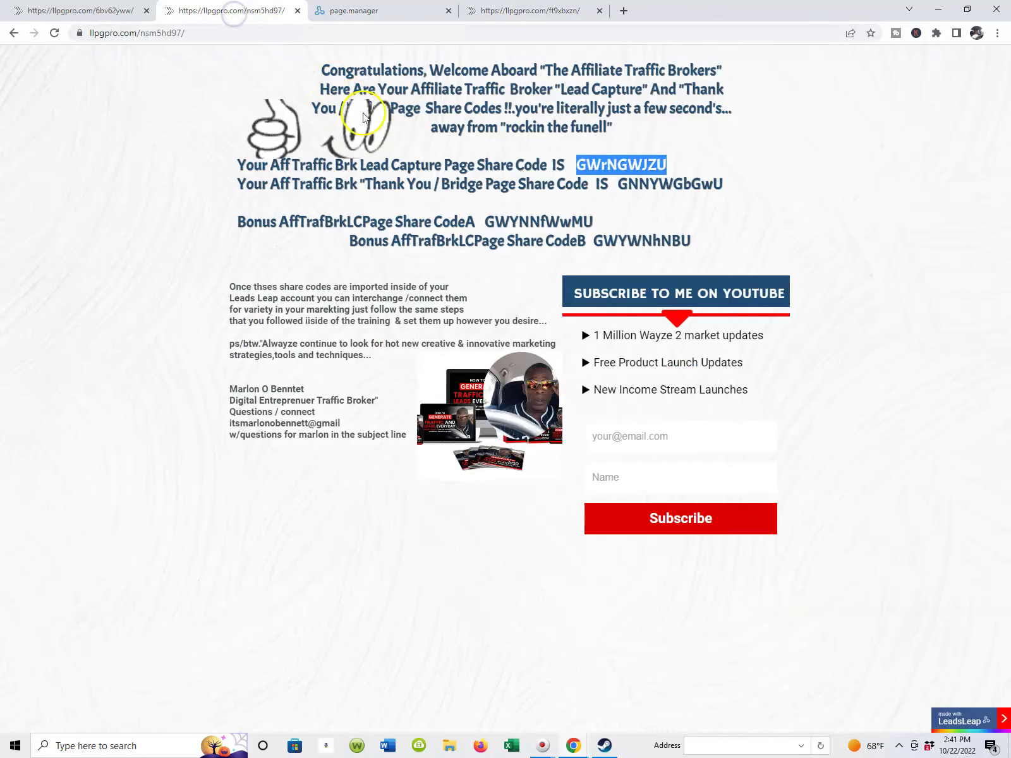
pyautogui.click(840, 158)
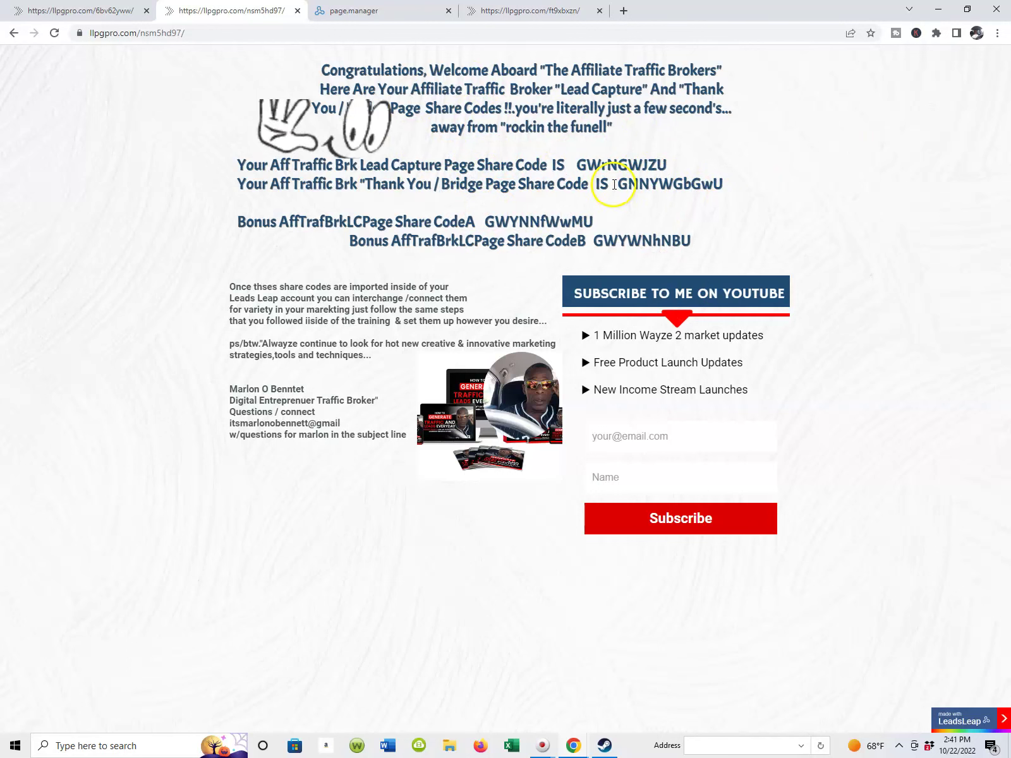
pyautogui.moveTo(622, 183); pyautogui.dragTo(745, 197)
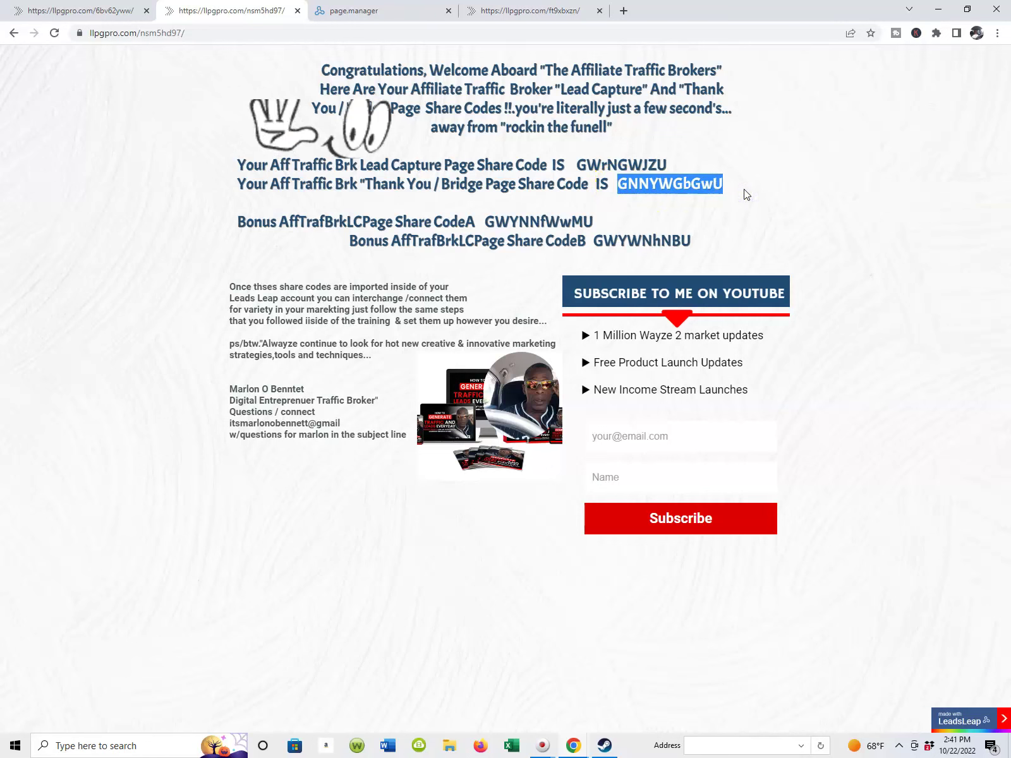
# Return to the Page Manager and add a second campaign named "testout2".
pyautogui.click(534, 13)
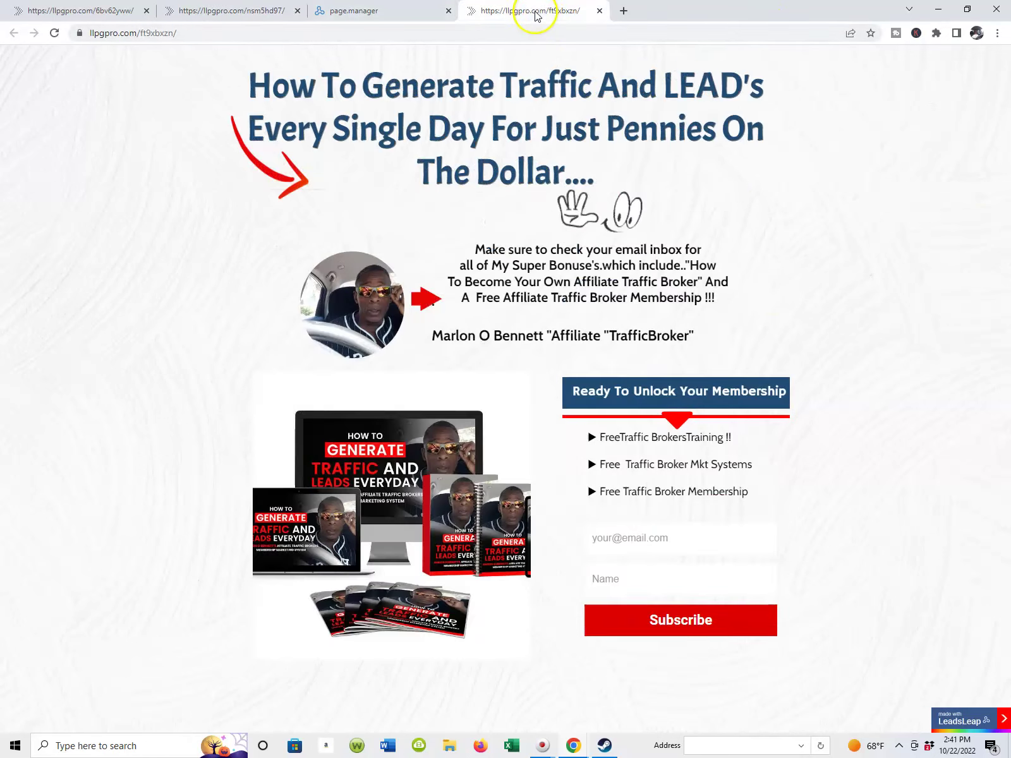
pyautogui.click(388, 11)
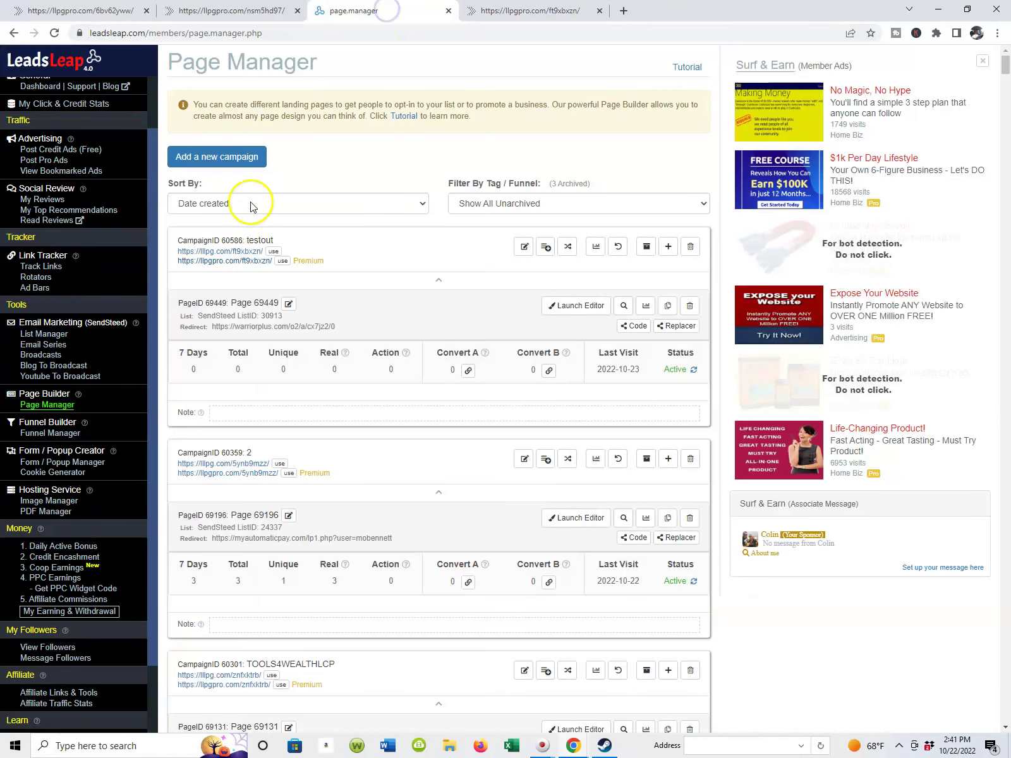
pyautogui.click(243, 166)
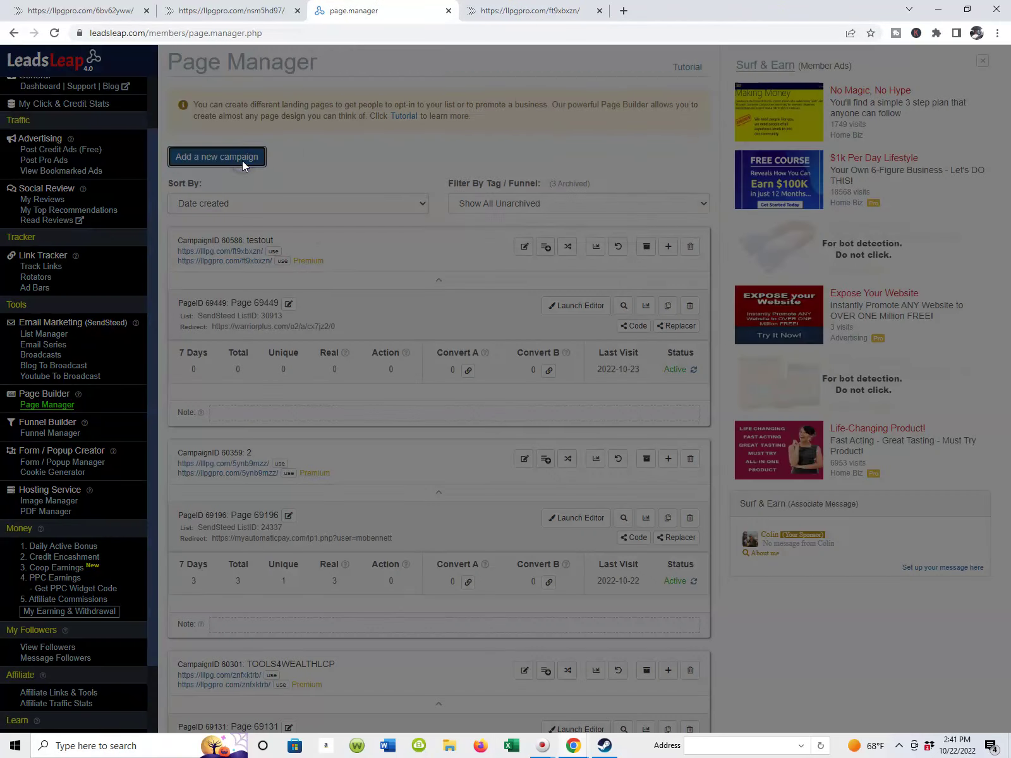
pyautogui.click(400, 134)
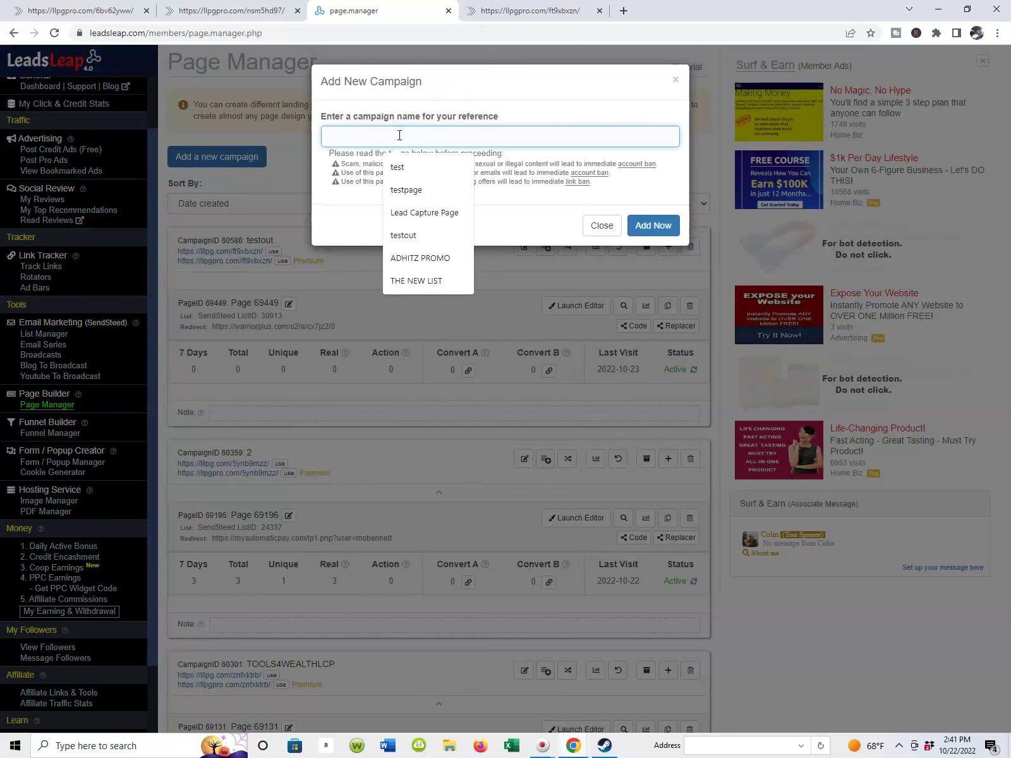
pyautogui.write('testout2')
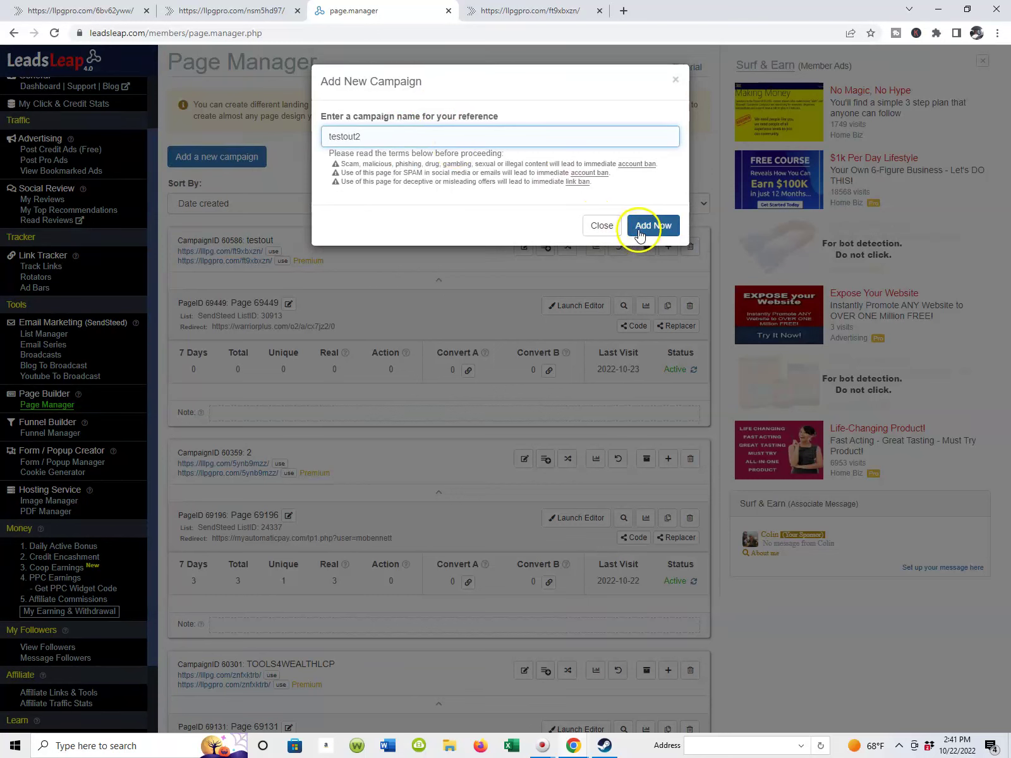
pyautogui.click(641, 226)
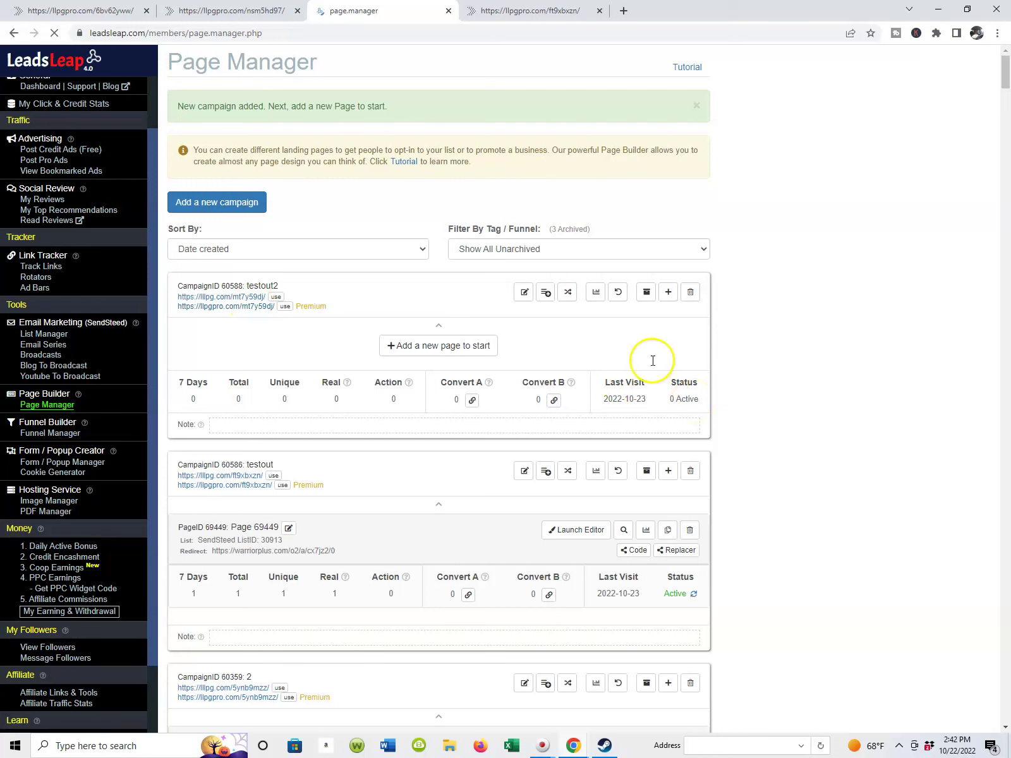
# Open the testout2 campaign's Premium link, check the share codes page and return to the Page Manager.
pyautogui.click(237, 308)
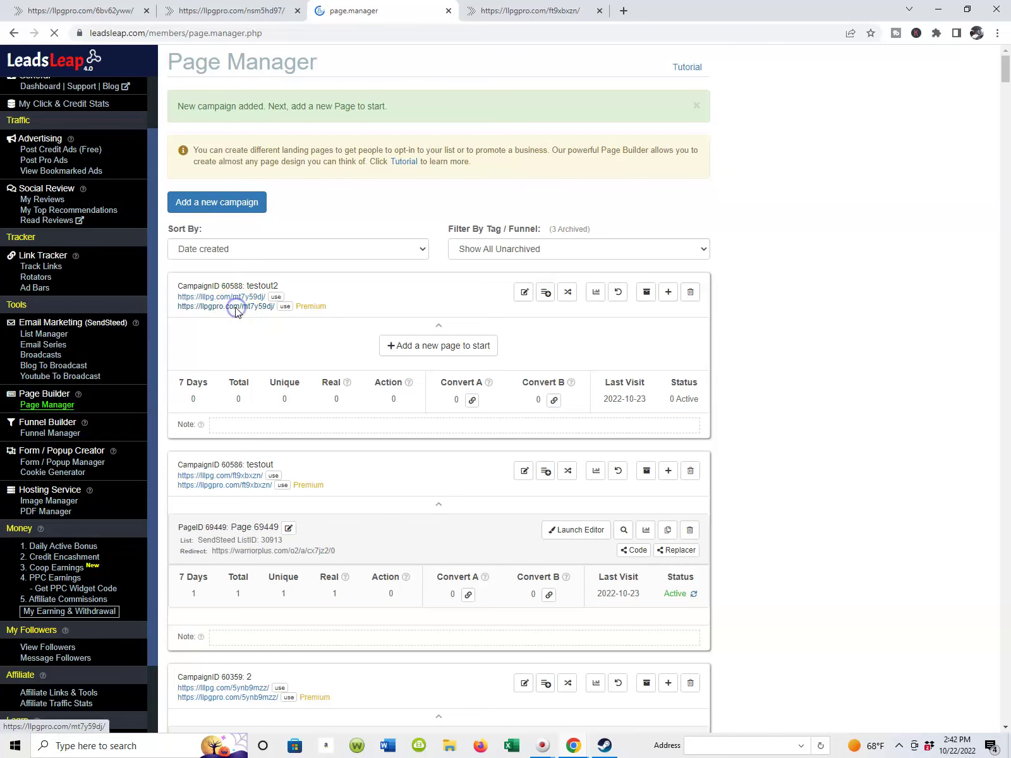
pyautogui.click(240, 9)
pyautogui.click(347, 10)
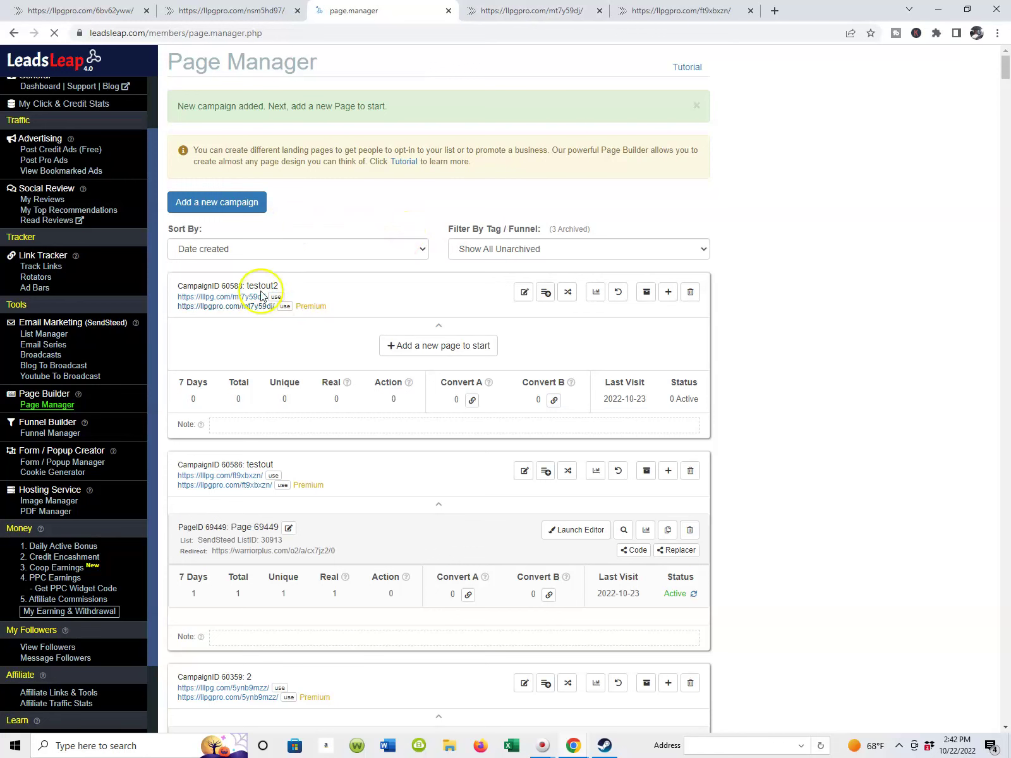
# Add a page to the testout2 campaign by importing the Thank You / Bridge page with share code GNNYWGbGwU.
pyautogui.click(459, 350)
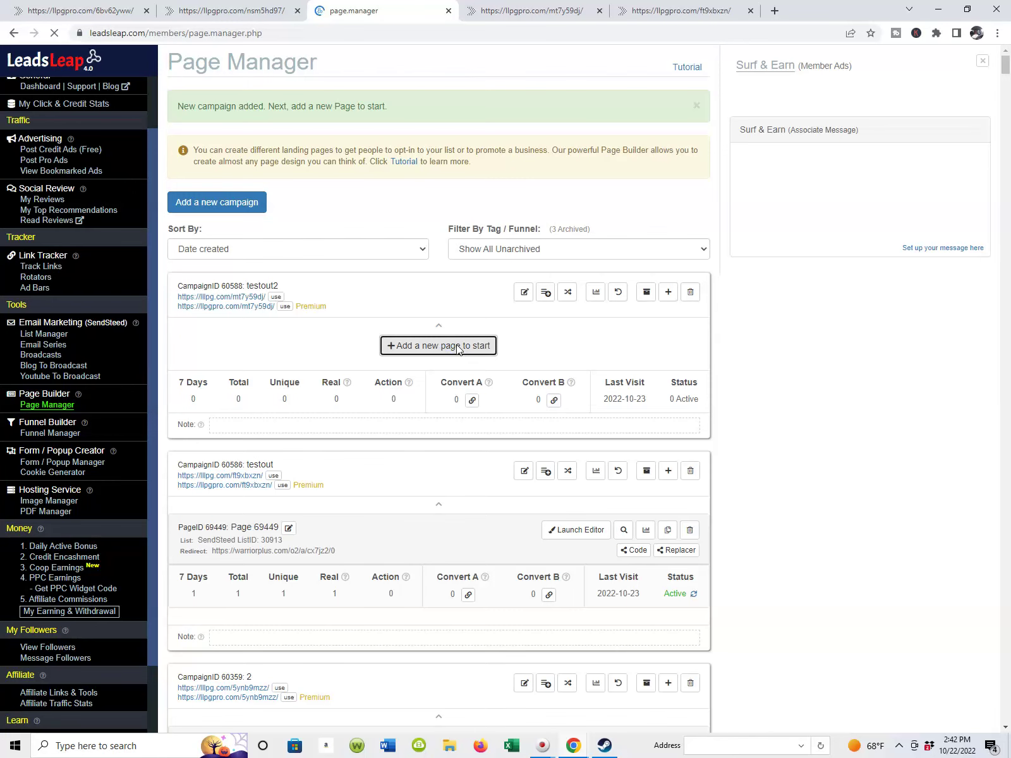
pyautogui.click(458, 350)
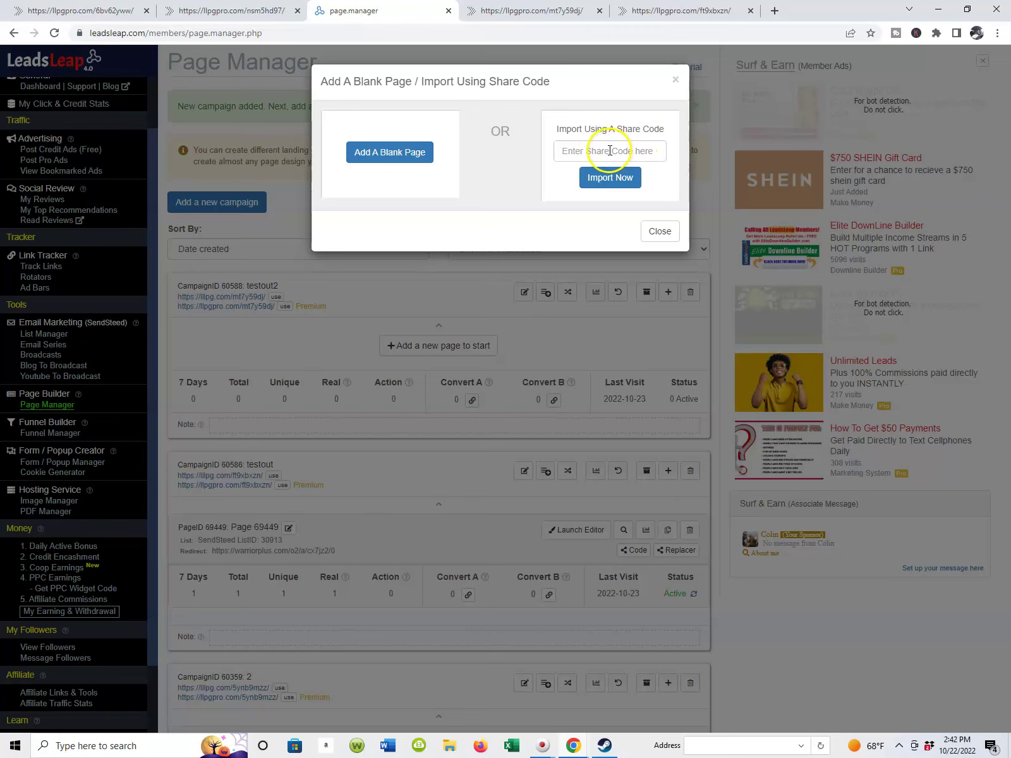
pyautogui.click(610, 150)
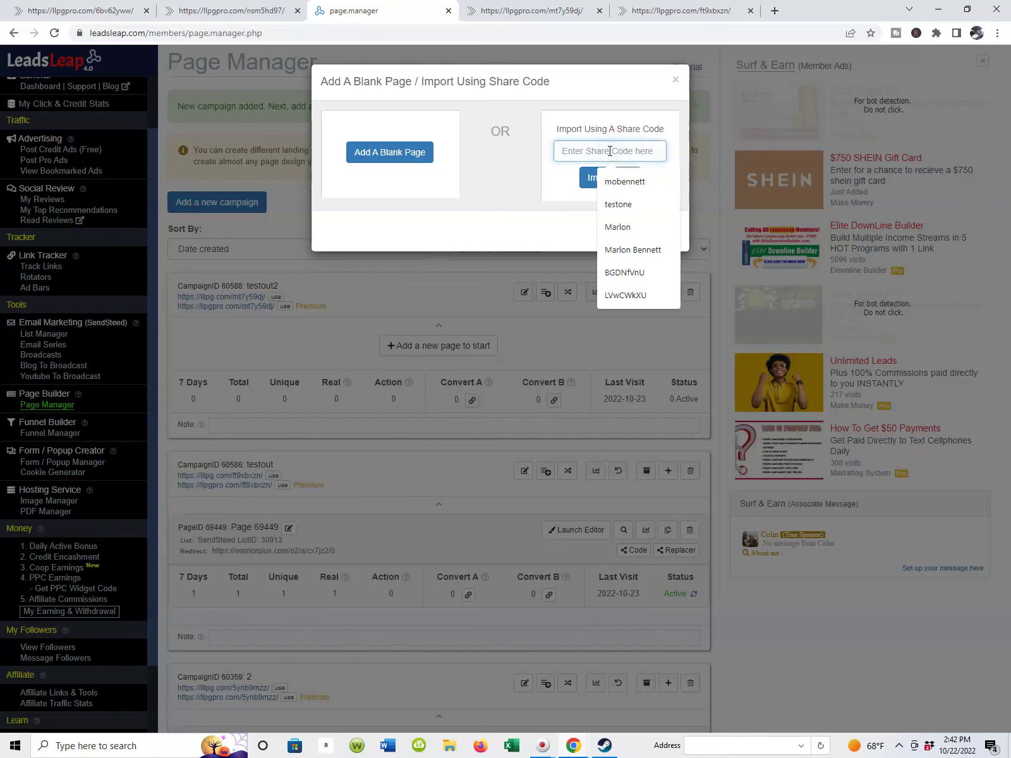
pyautogui.write('v')
pyautogui.press('BackSpace')
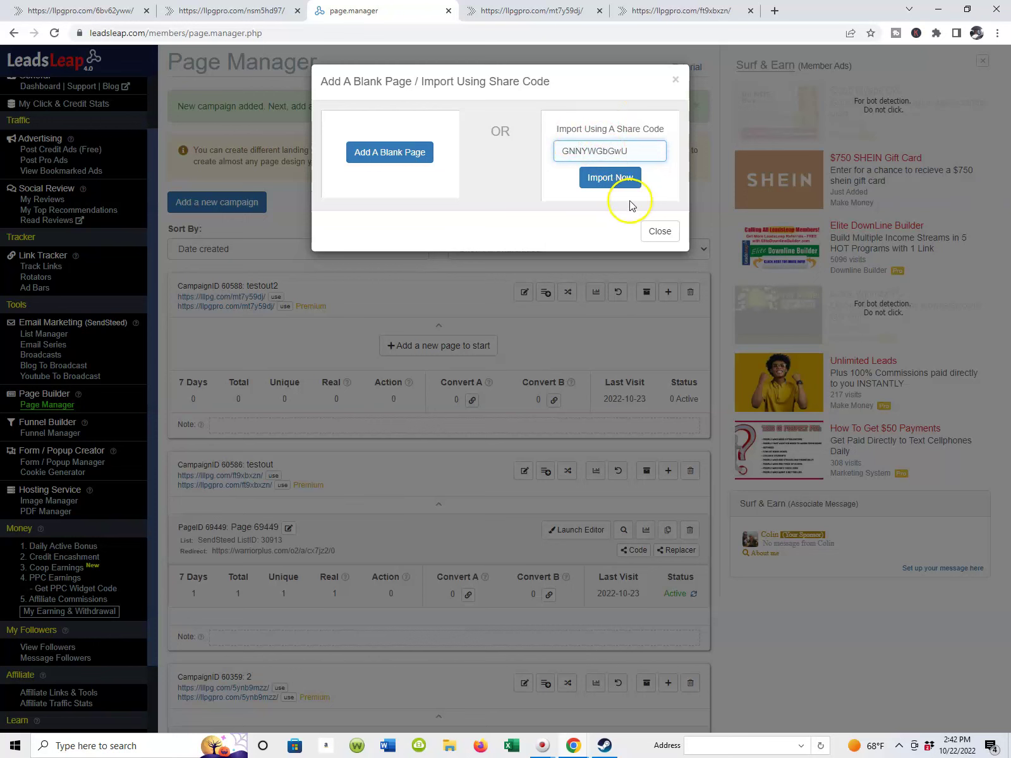
pyautogui.click(606, 179)
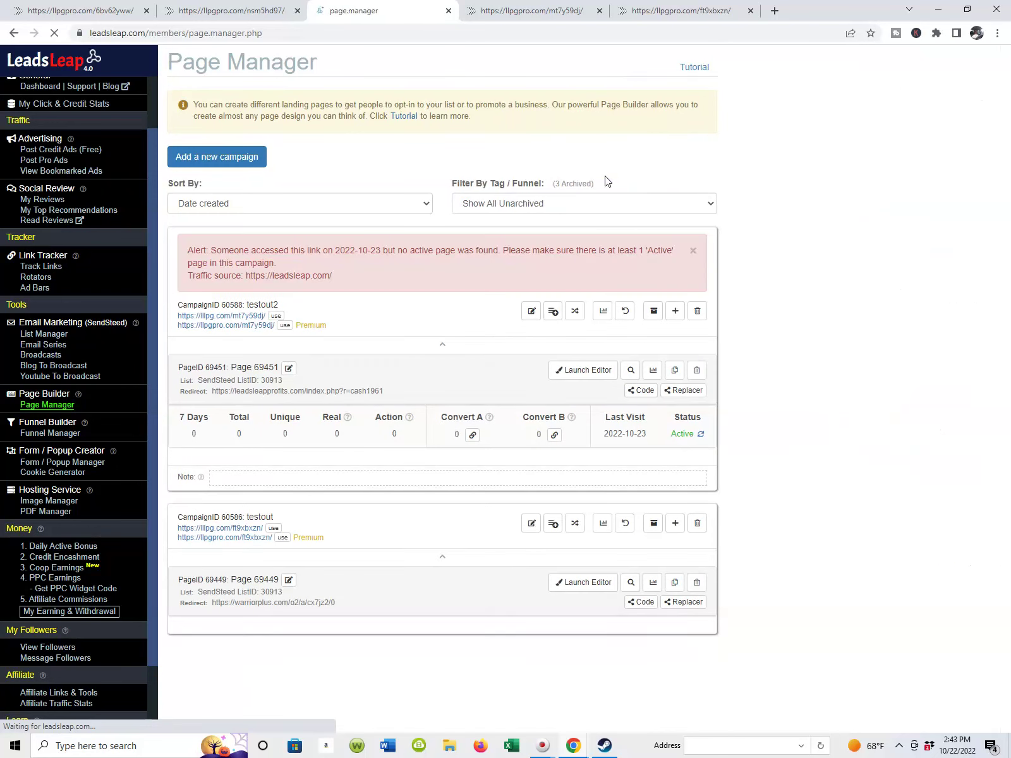
# Dismiss the no-active-page alert on the testout2 campaign and open that campaign's Premium link.
pyautogui.scroll(-1, 498, 249)
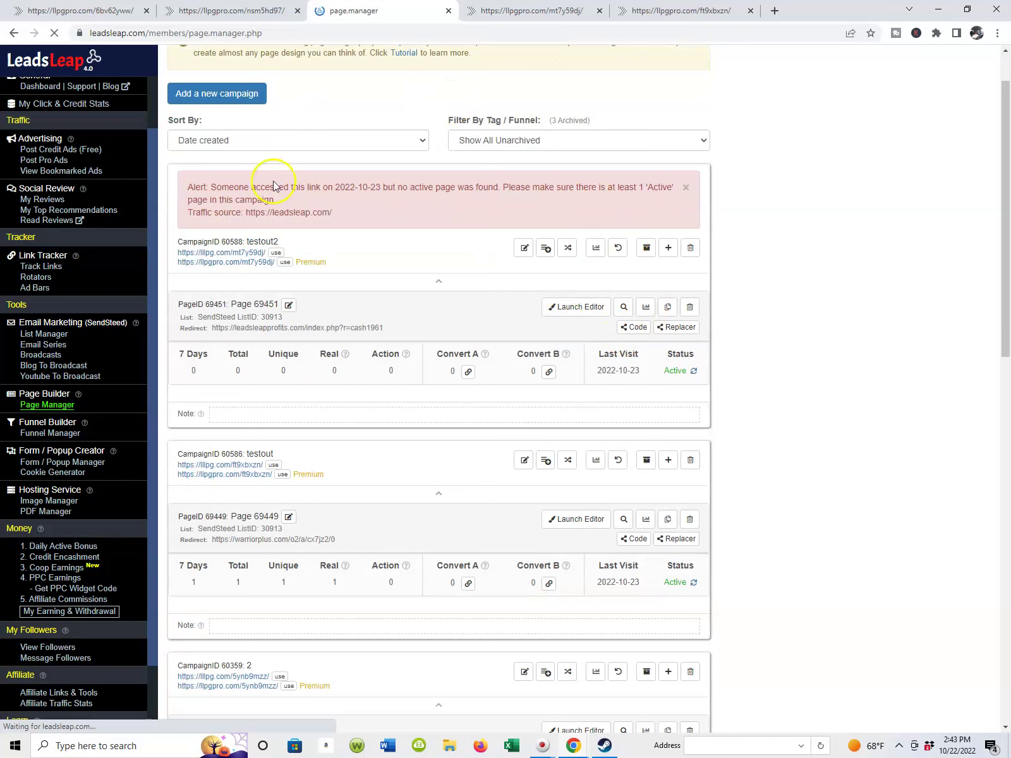
pyautogui.click(687, 189)
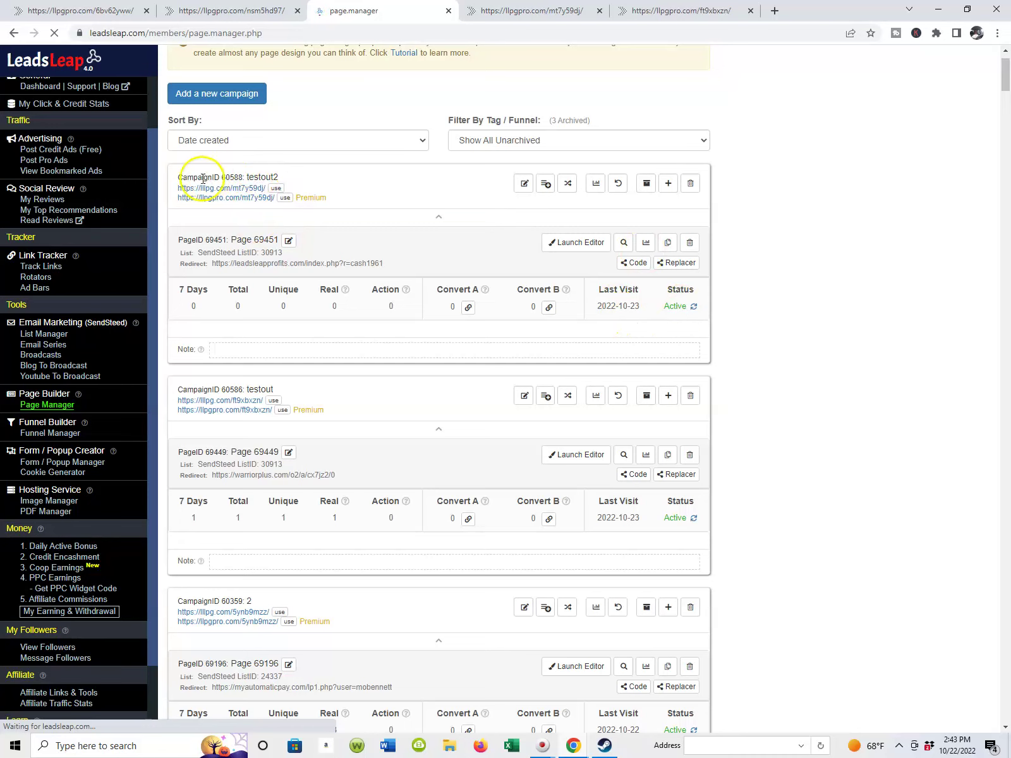
pyautogui.click(256, 198)
pyautogui.click(256, 195)
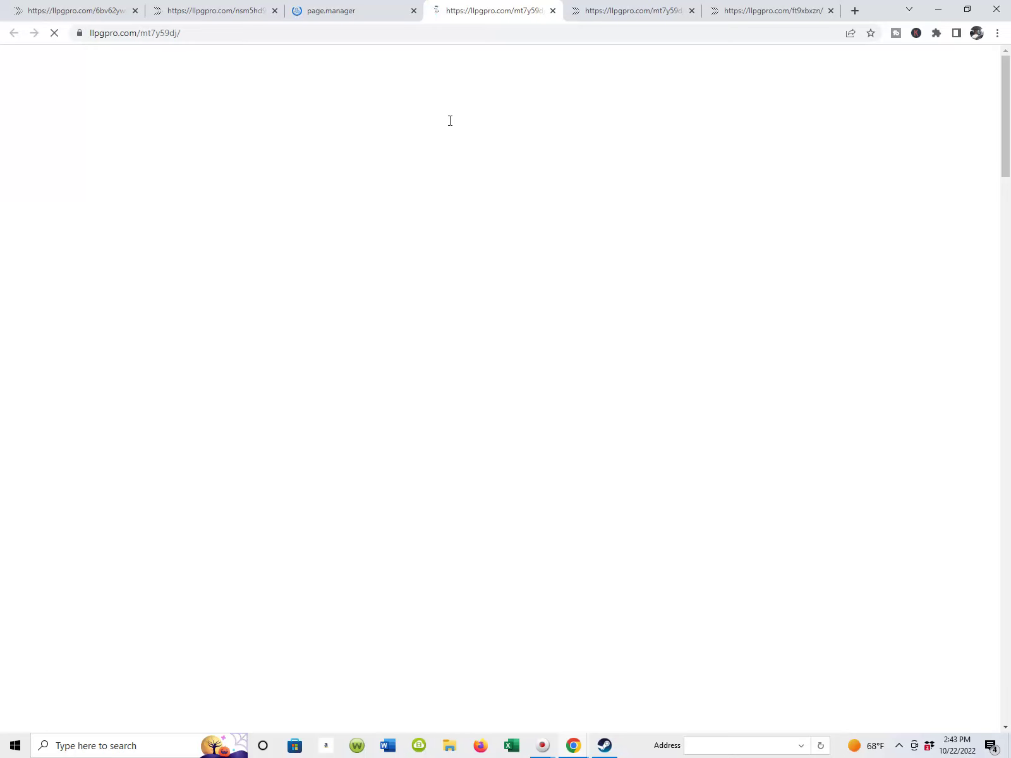
# Look through the imported Thank You / Bridge page down to its training video section and return to its heading.
pyautogui.scroll(-4, 594, 114)
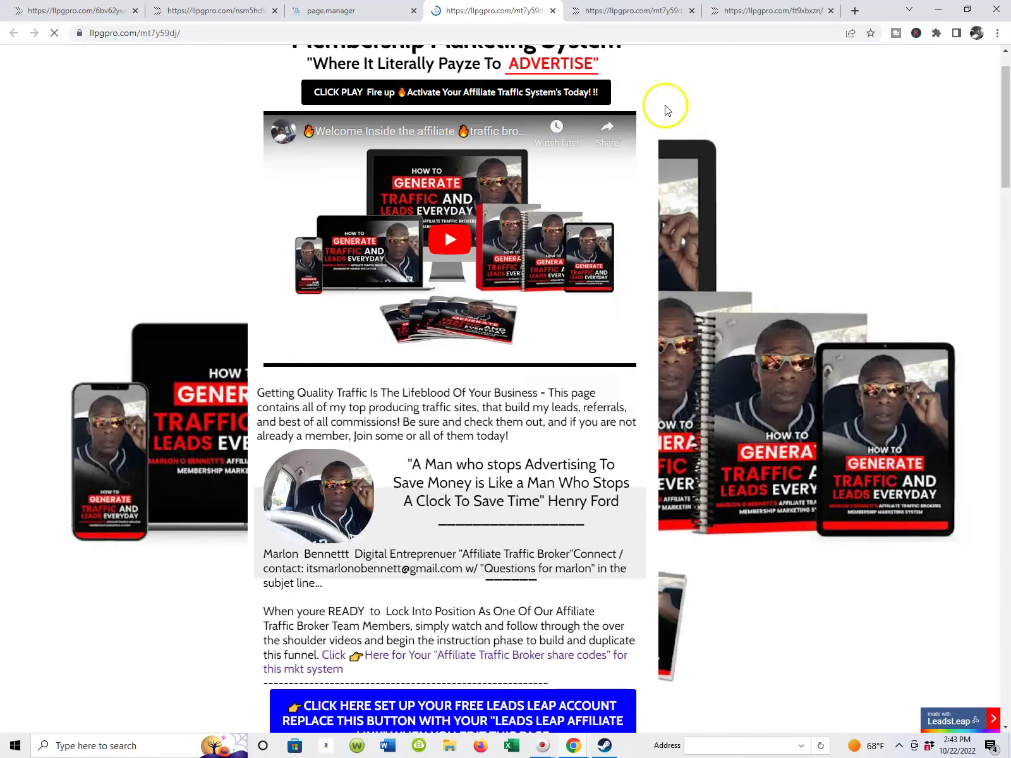
pyautogui.scroll(-15, 727, 164)
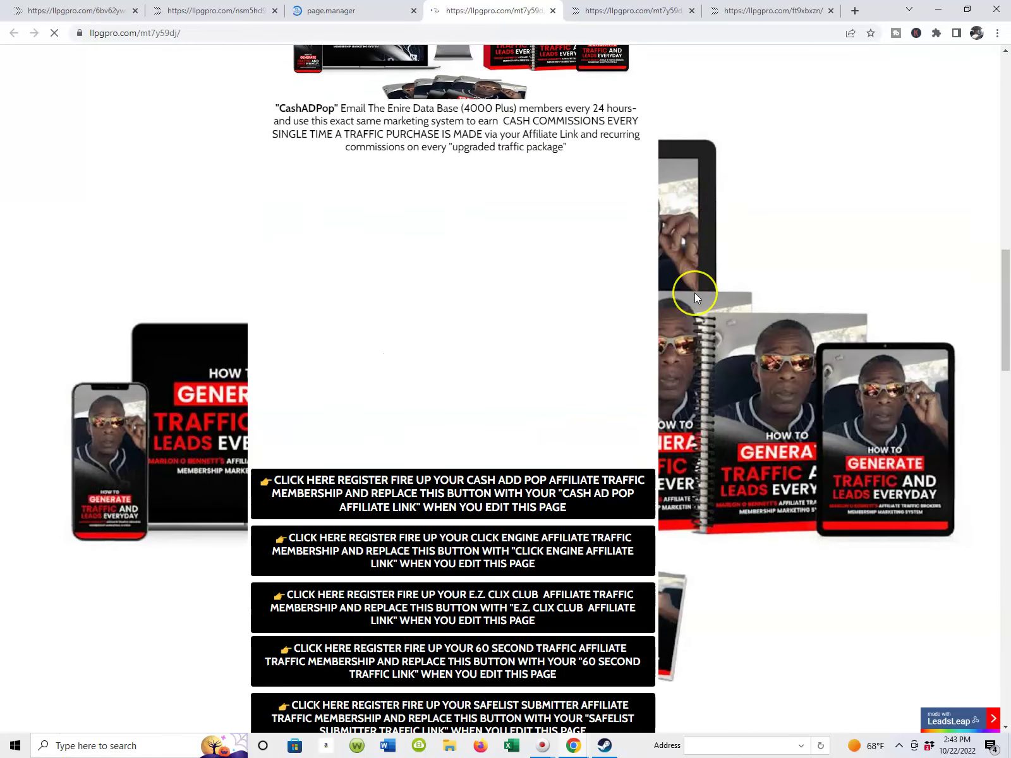
pyautogui.scroll(-2, 695, 297)
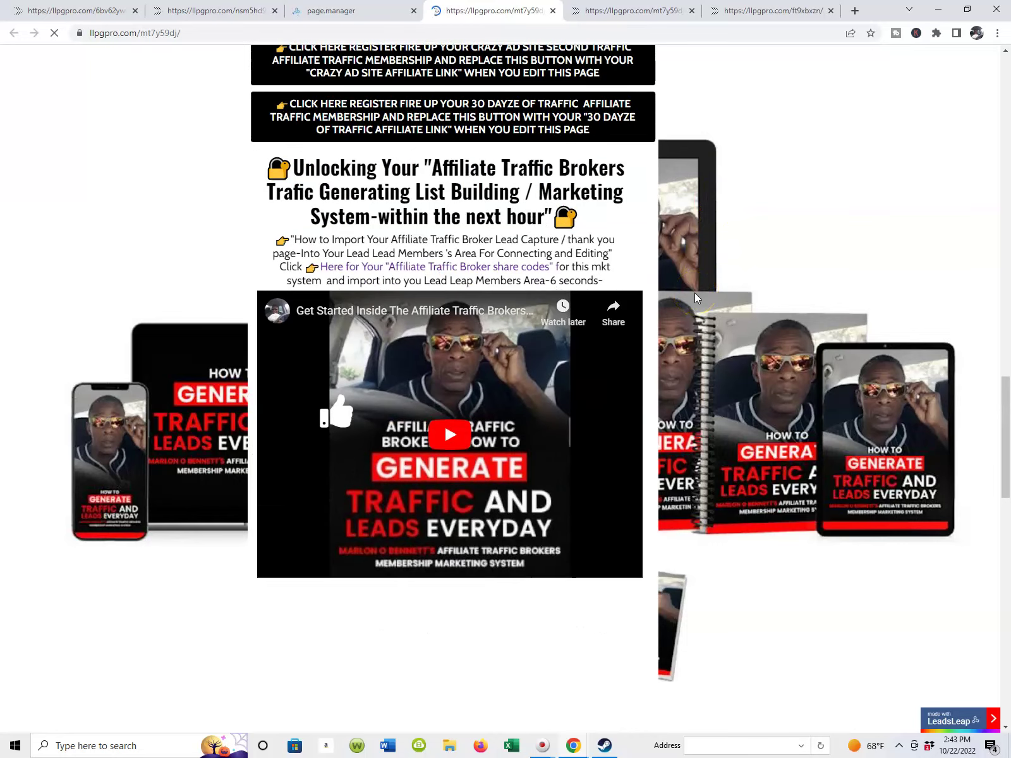
pyautogui.scroll(15, 695, 295)
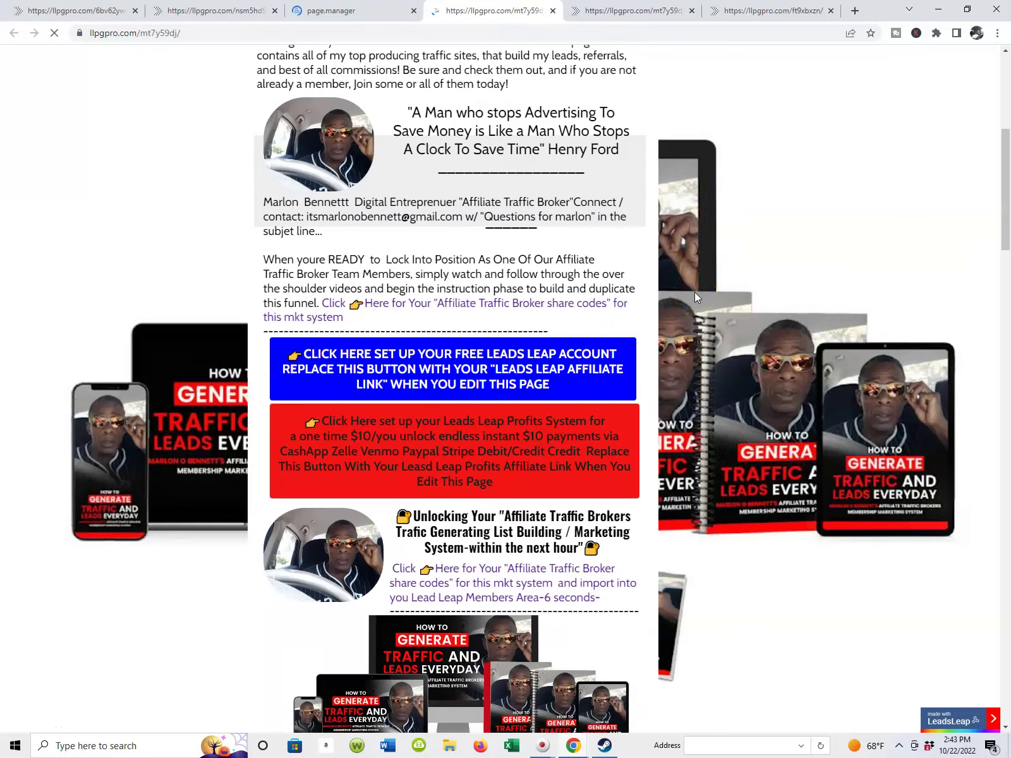
pyautogui.scroll(4, 694, 292)
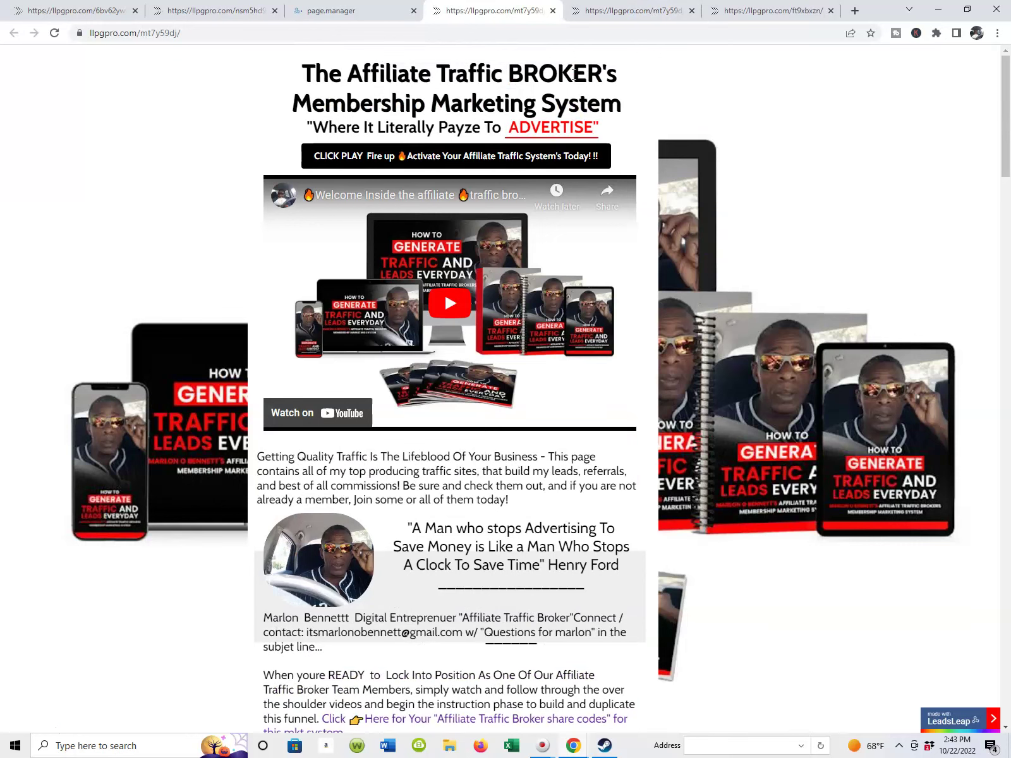
# Close the outdated testout2 page that has no active content and the open testout lead capture page.
pyautogui.click(636, 13)
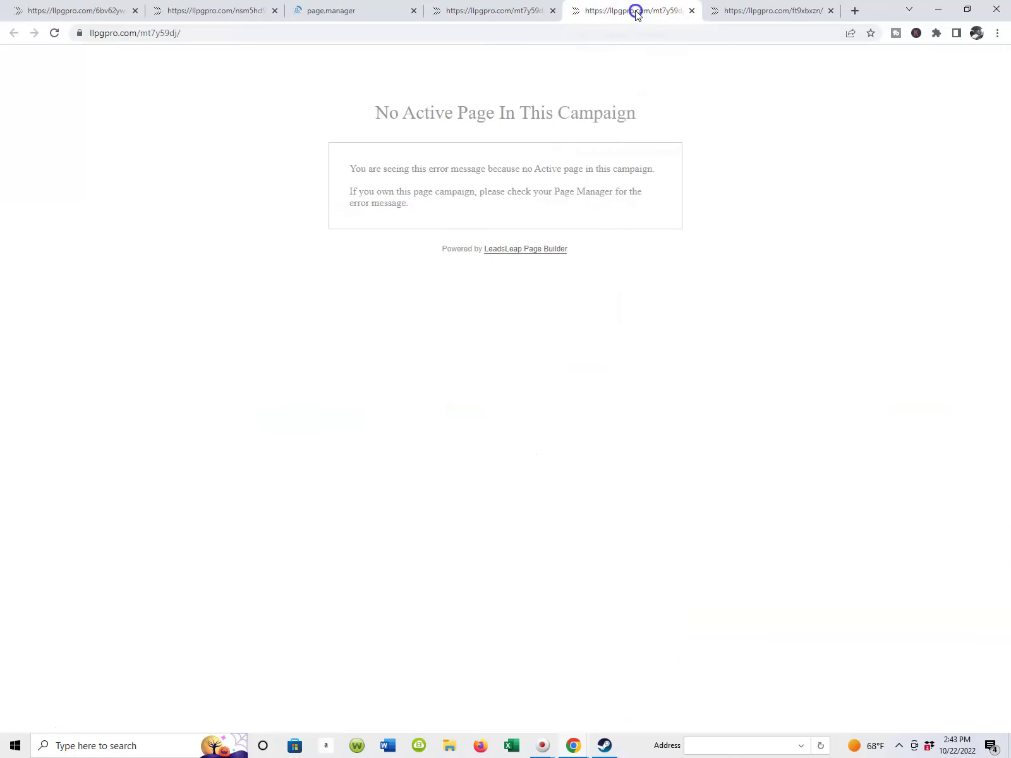
pyautogui.click(694, 11)
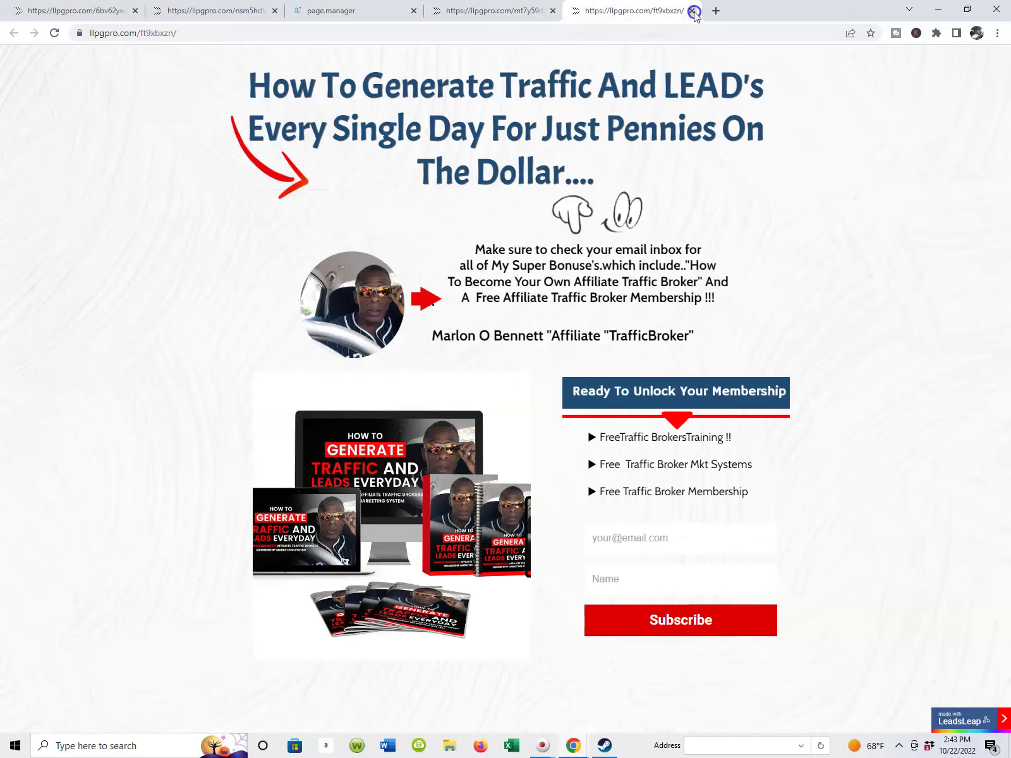
pyautogui.click(694, 12)
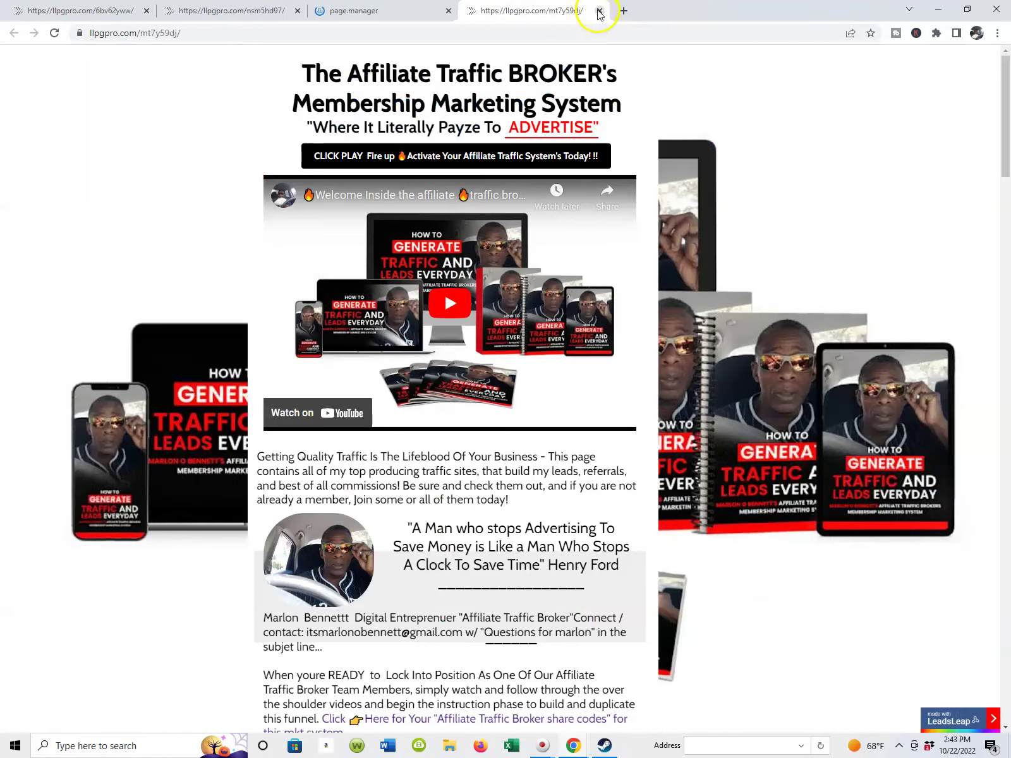
# Check the Page Manager, the imported bridge page and the share codes page, ending on the Page Manager.
pyautogui.click(378, 24)
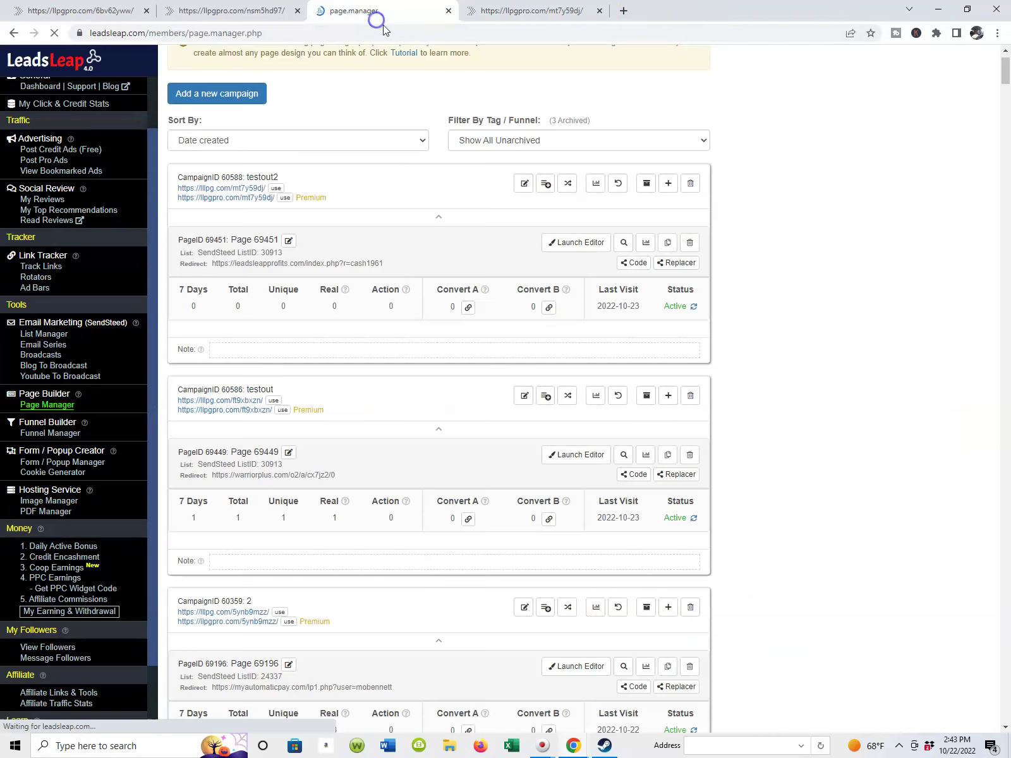
pyautogui.click(485, 11)
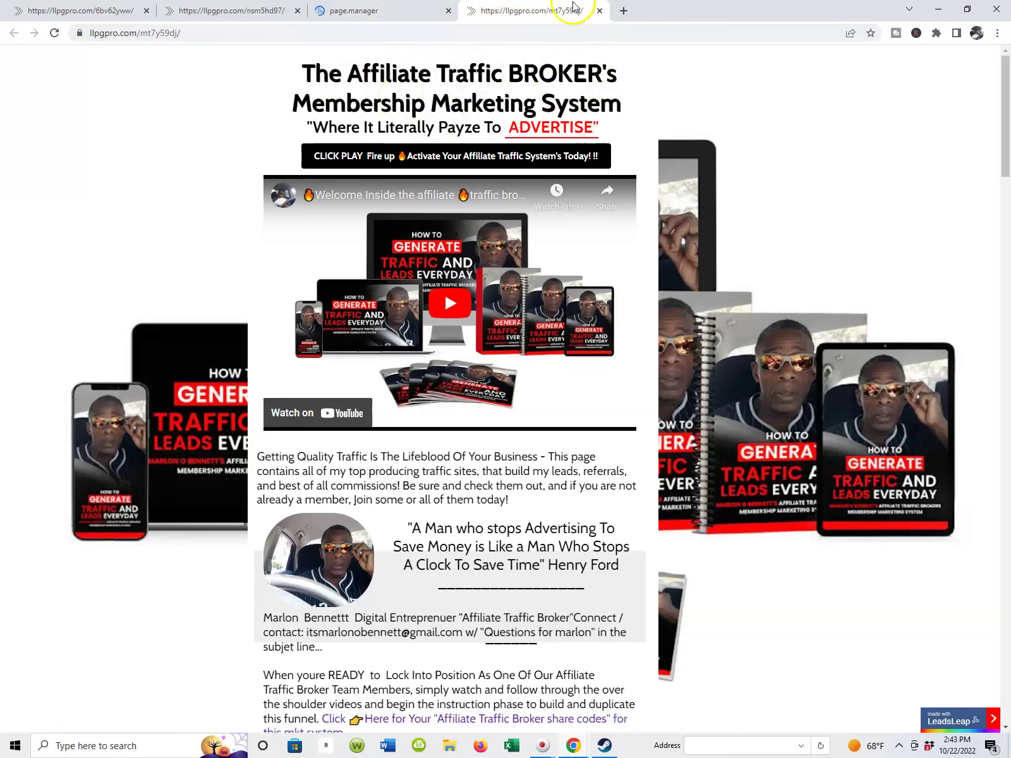
pyautogui.scroll(-4, 402, 194)
pyautogui.scroll(3, 405, 189)
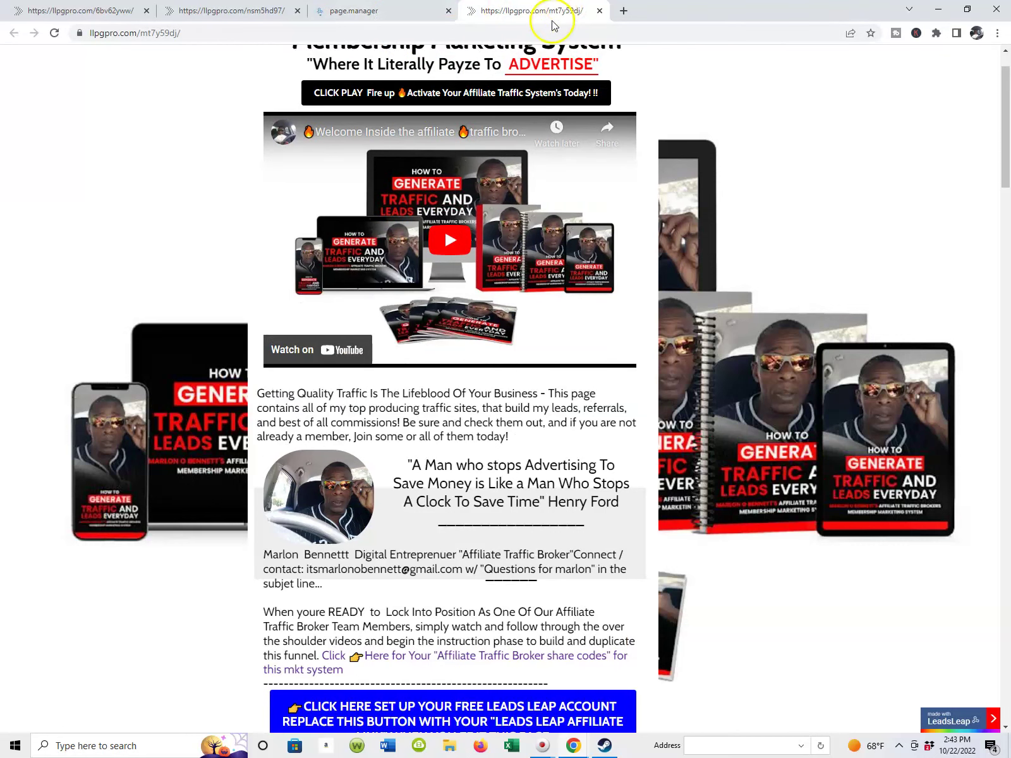
pyautogui.click(208, 11)
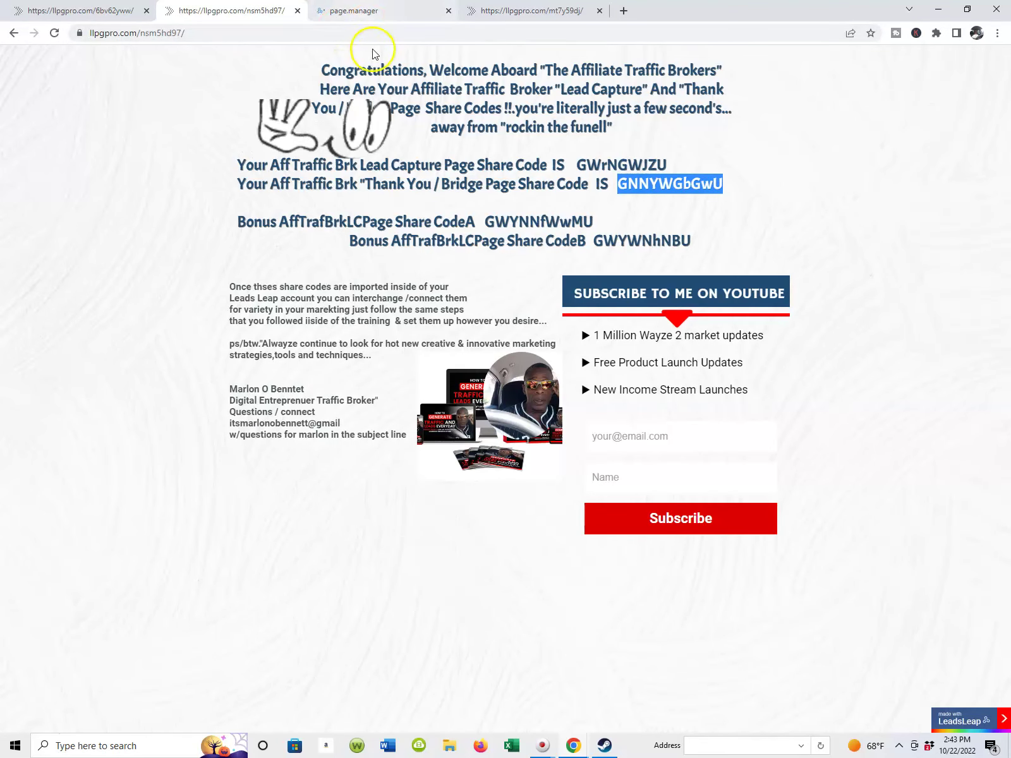
pyautogui.click(351, 11)
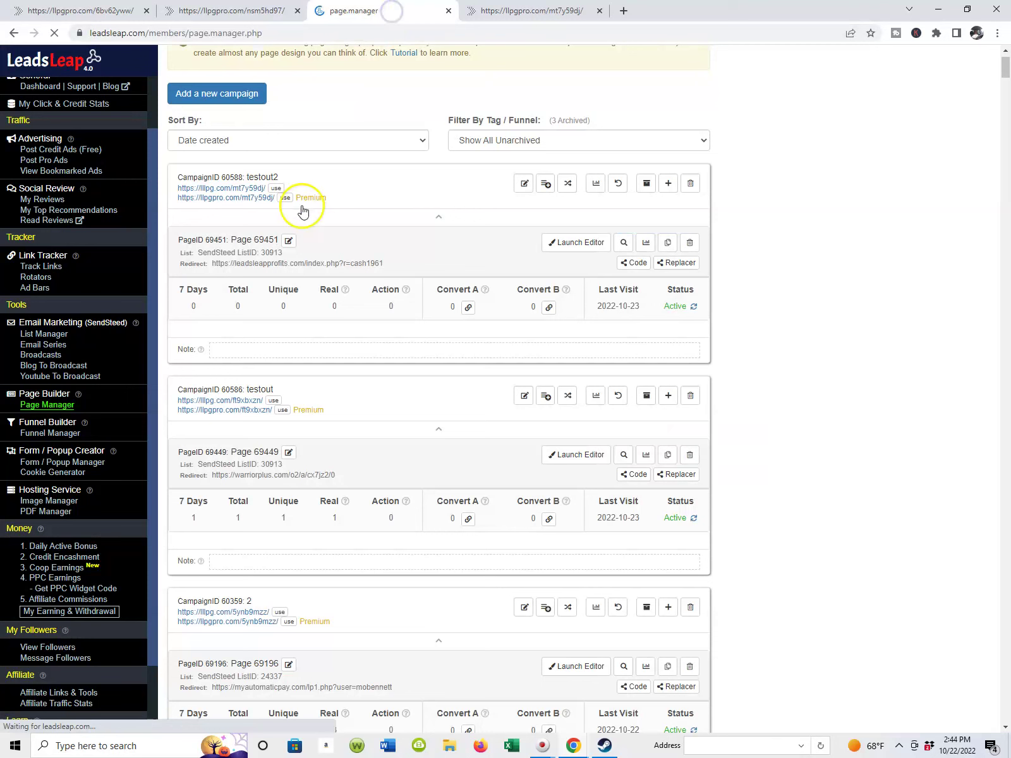
# Open the testout campaign's Premium link and view its lead capture page alongside the testout2 bridge page.
pyautogui.click(242, 412)
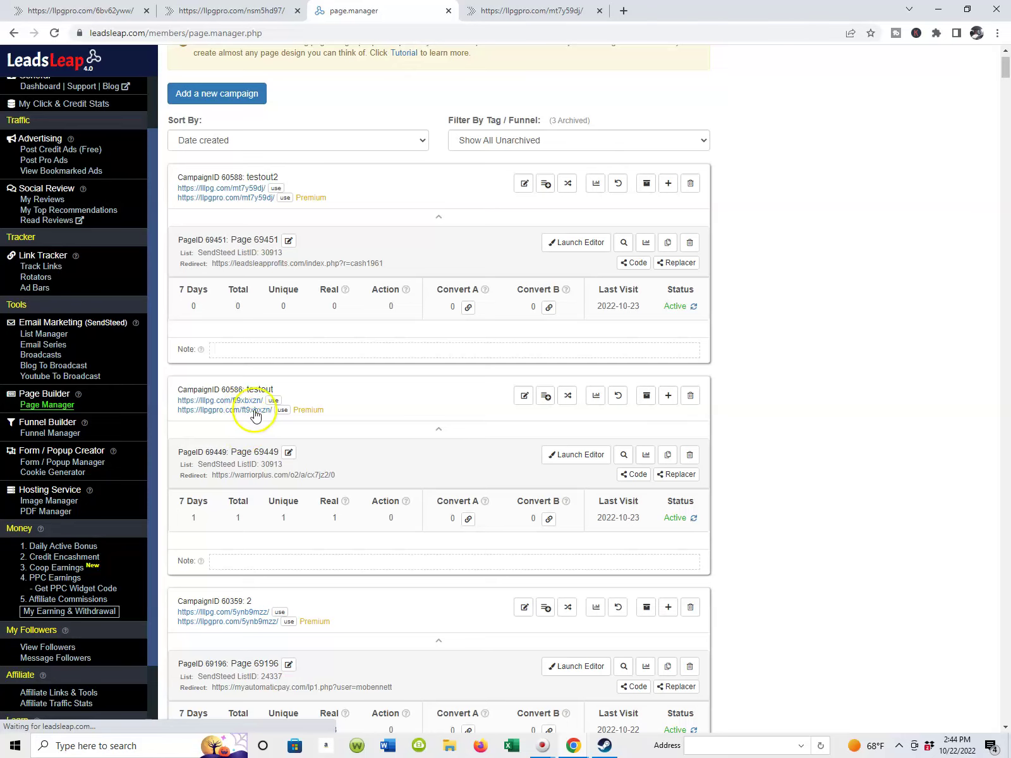
pyautogui.click(252, 410)
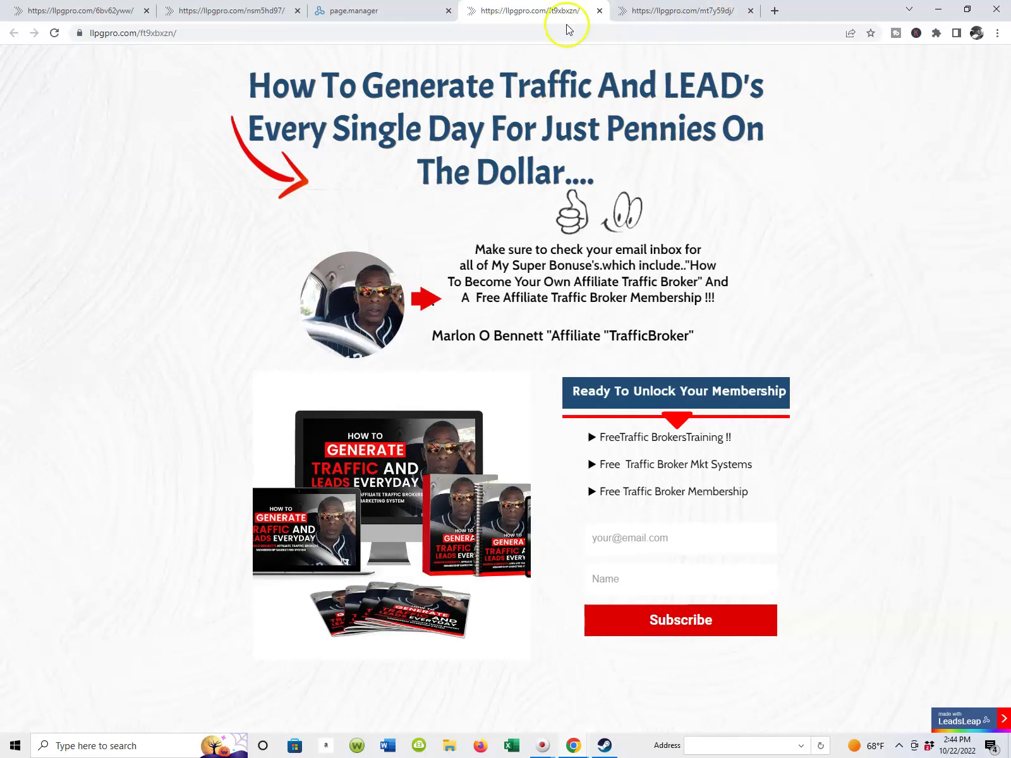
pyautogui.click(633, 13)
pyautogui.scroll(1, 650, 79)
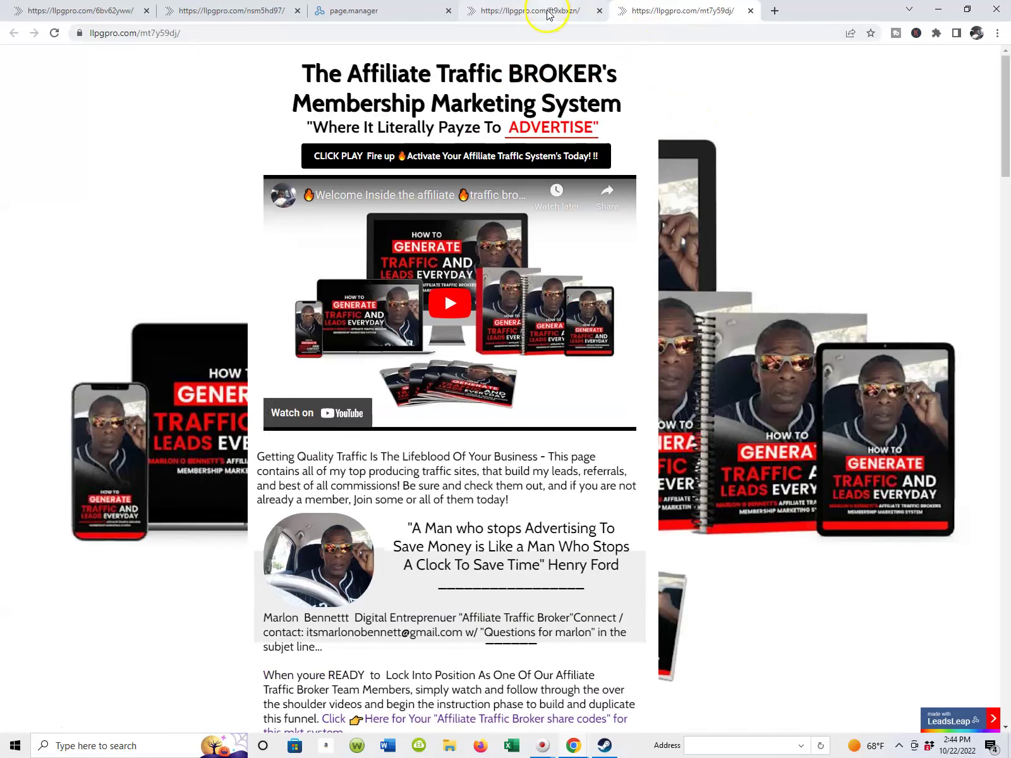
# Check the share codes page, and review the testout2 and testout campaign entries in the Page Manager.
pyautogui.click(249, 11)
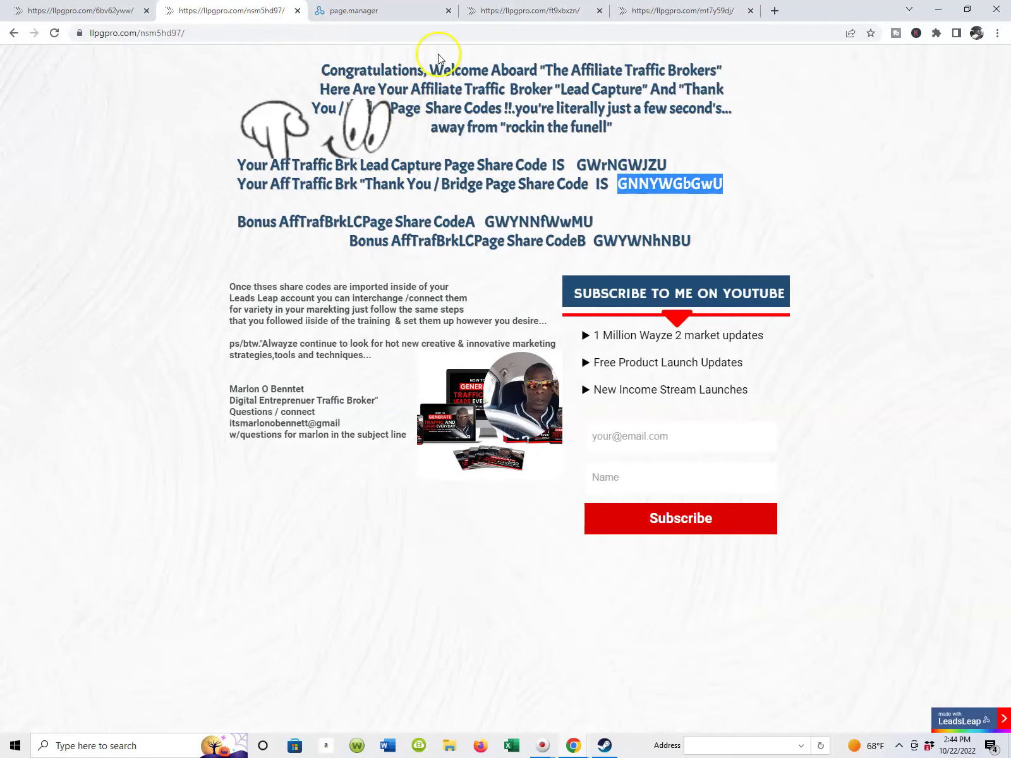
pyautogui.click(407, 14)
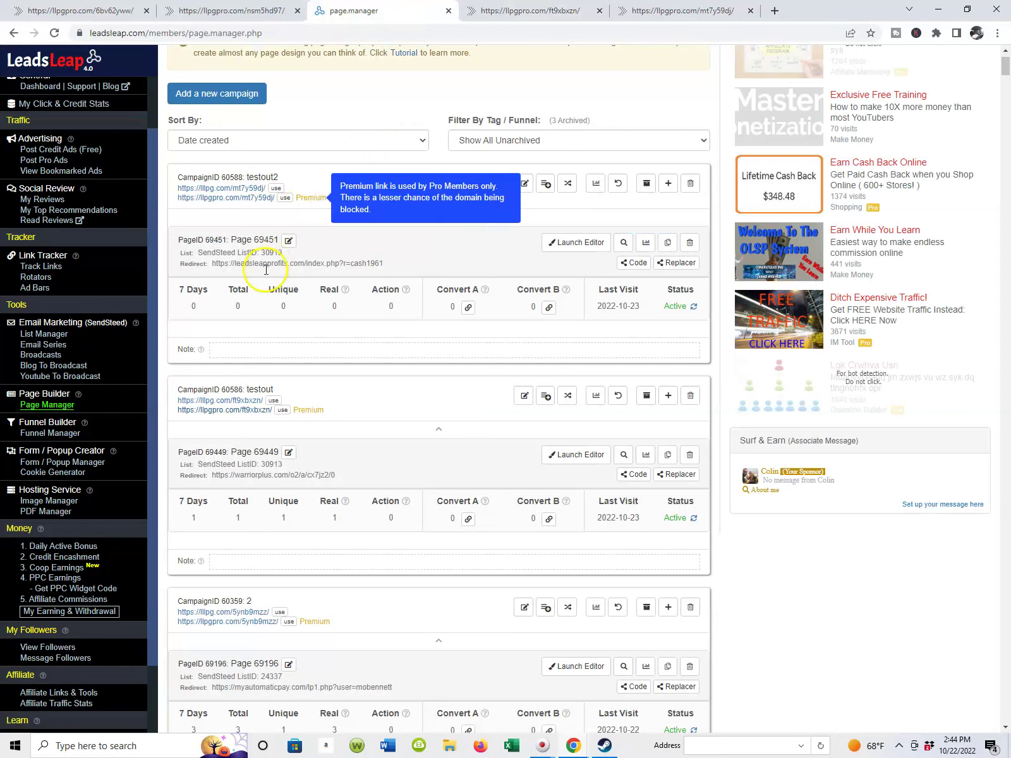
pyautogui.scroll(-2, 253, 417)
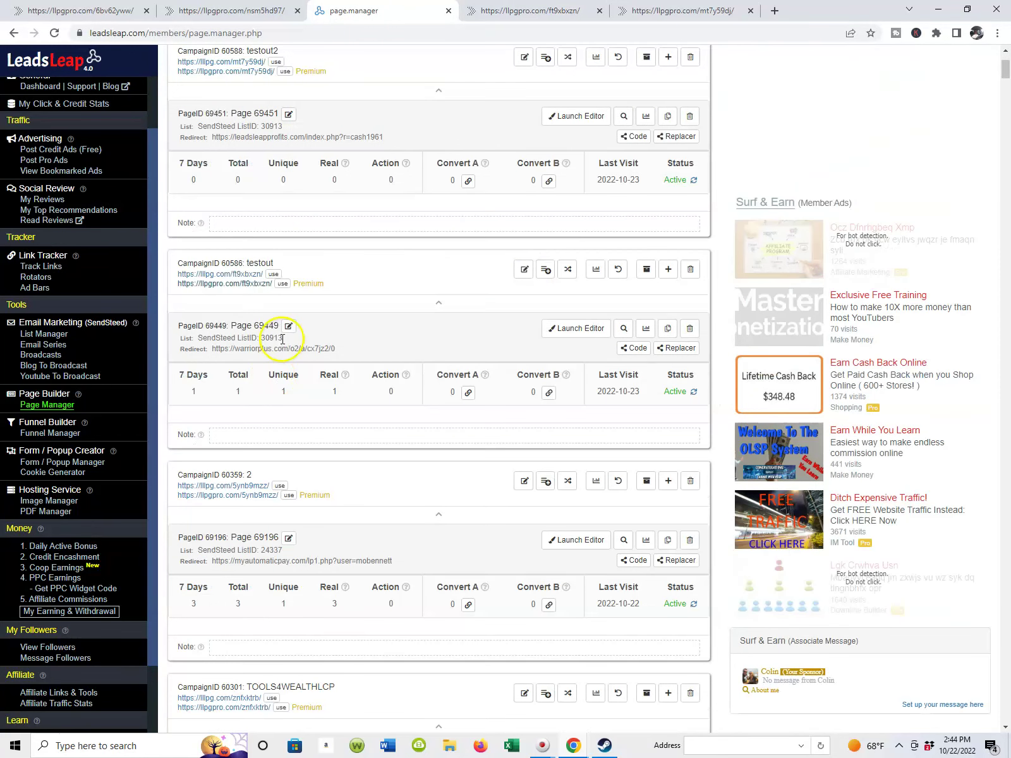
pyautogui.scroll(-2, 282, 339)
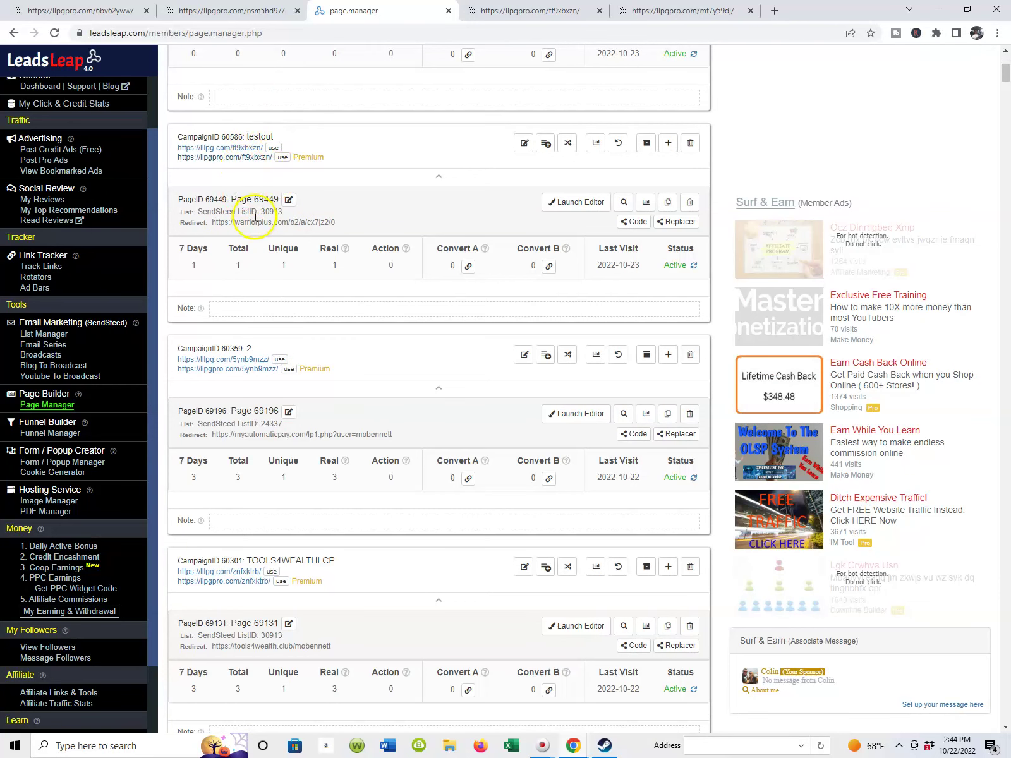
pyautogui.scroll(3, 257, 220)
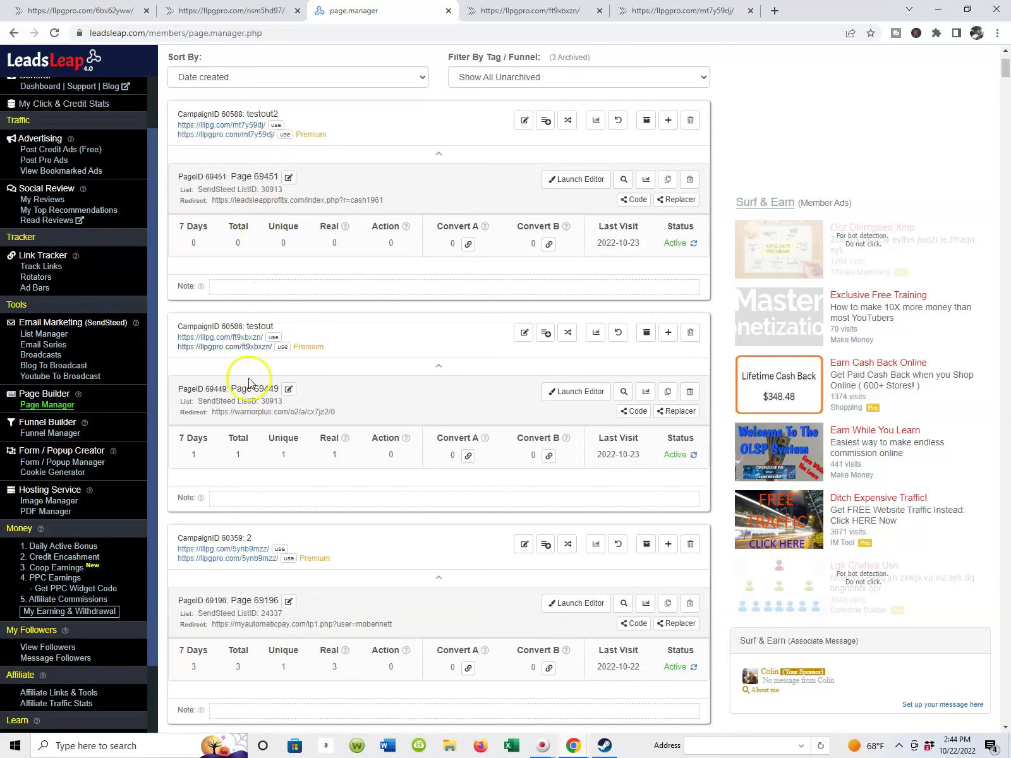
pyautogui.scroll(2, 330, 272)
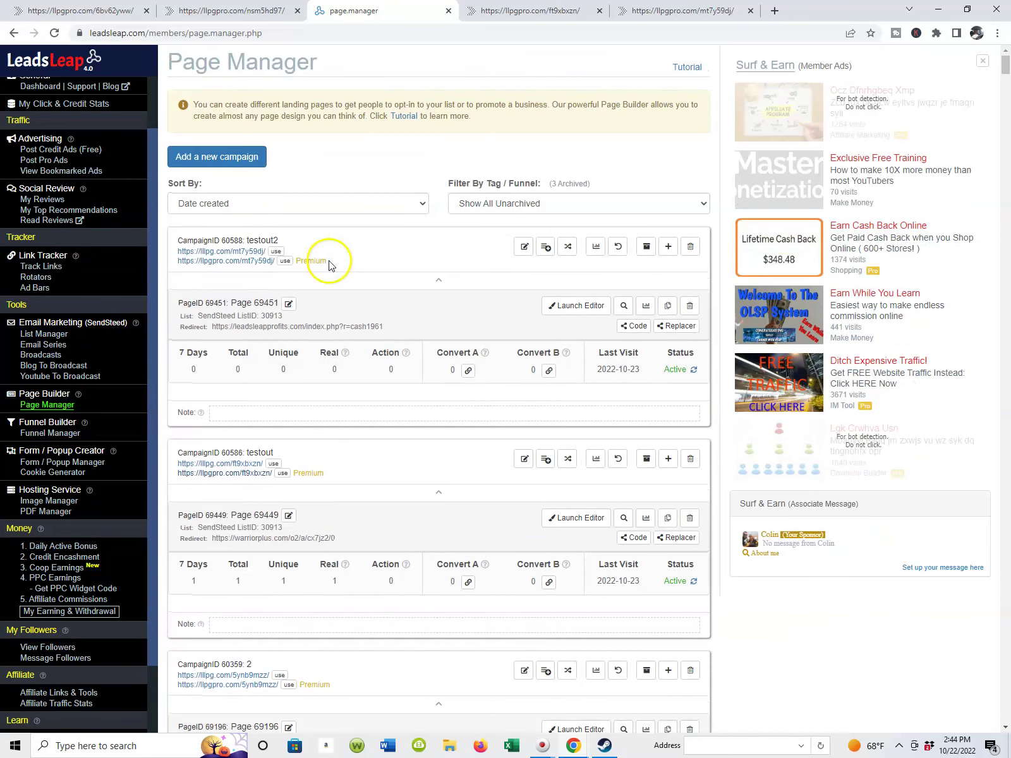
# Open the testout2 Premium link again and close the older duplicate of the bridge page.
pyautogui.click(241, 261)
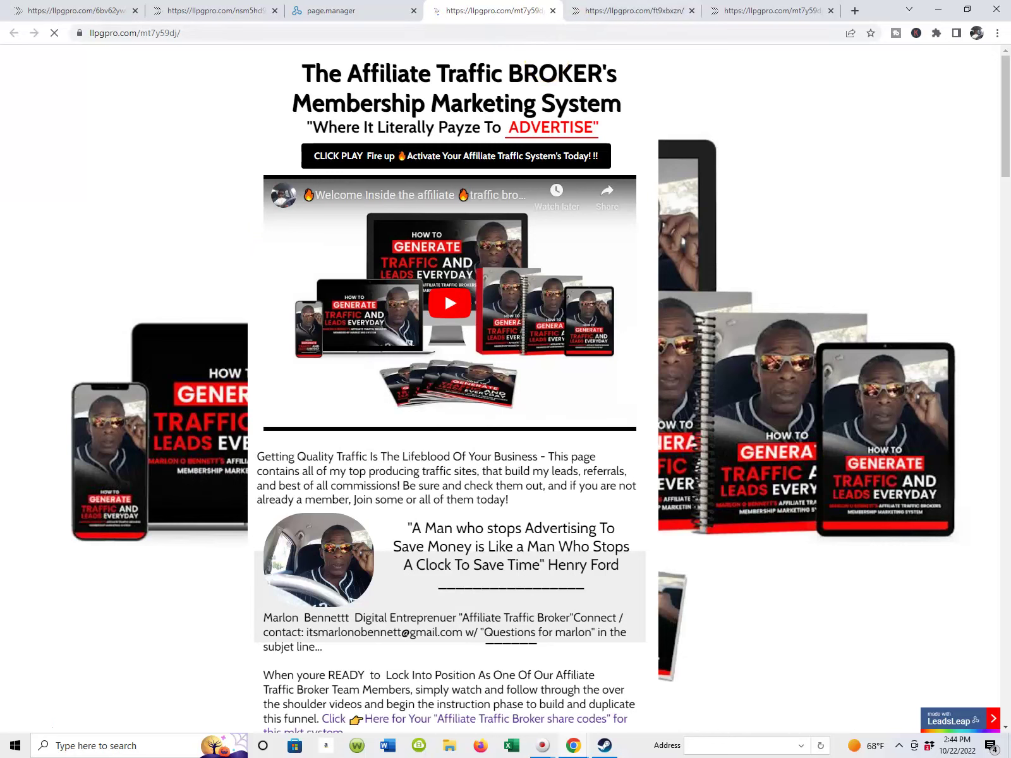
pyautogui.click(625, 13)
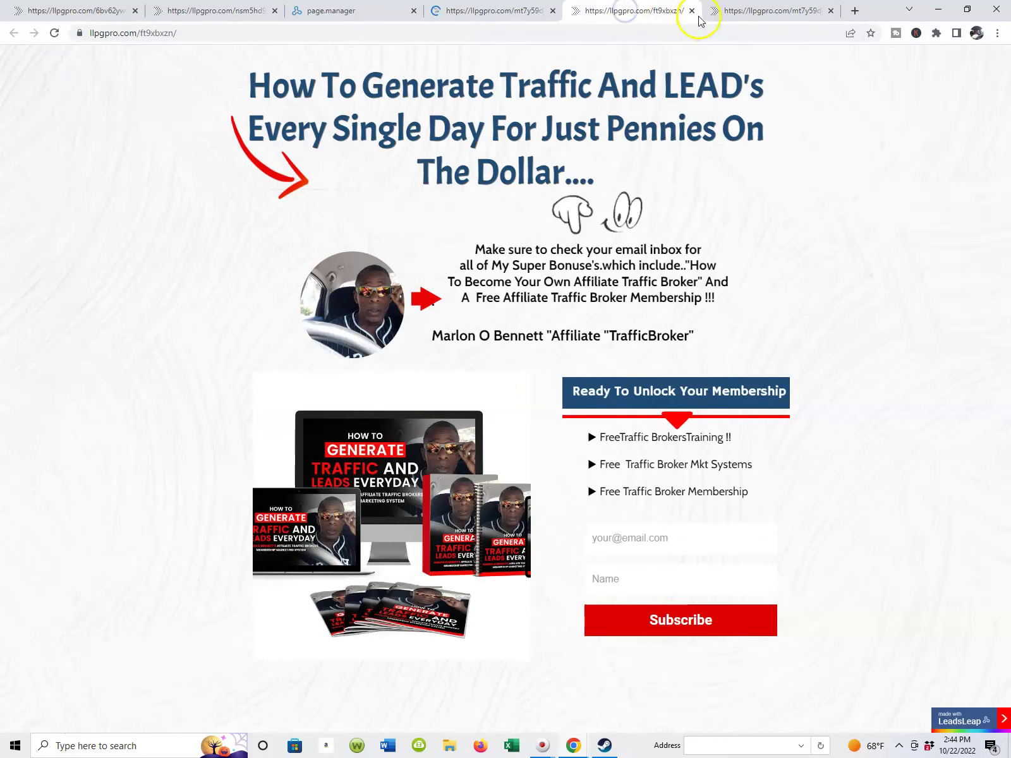
pyautogui.click(733, 13)
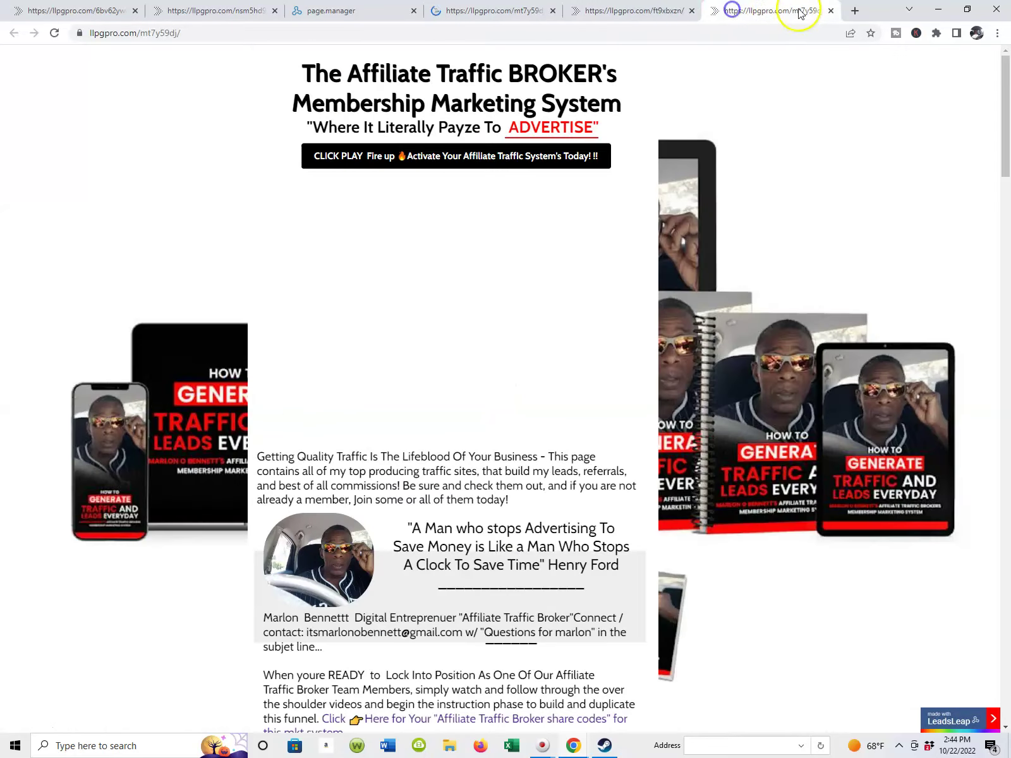
pyautogui.click(831, 10)
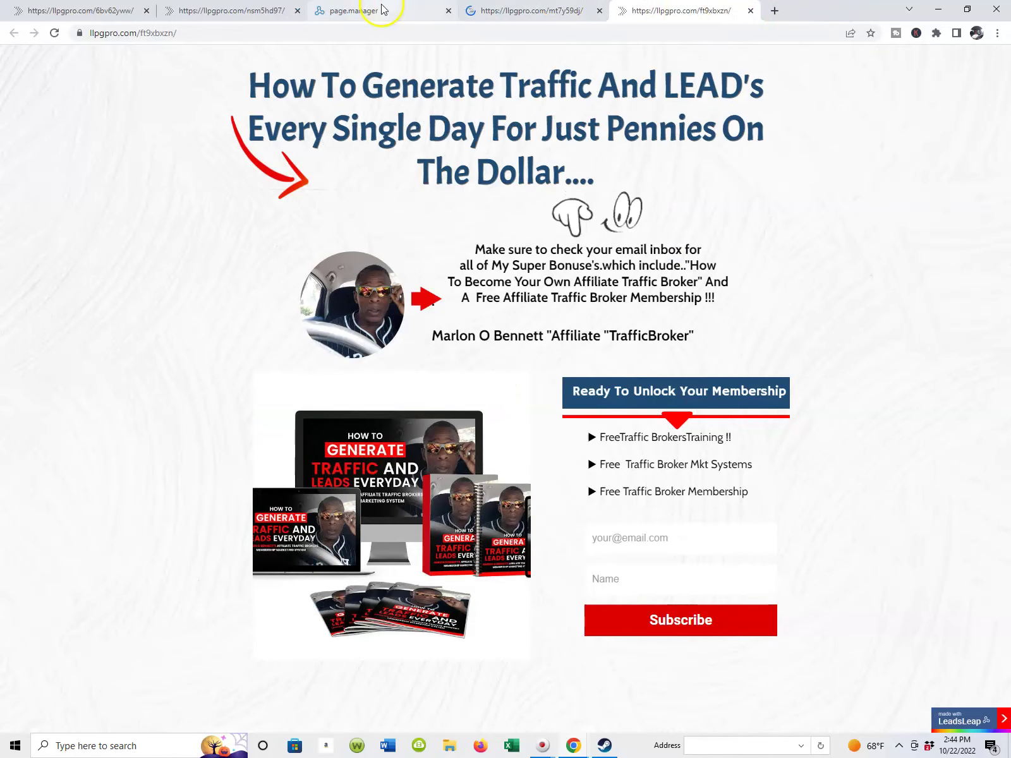
# View the bridge page and the testout lead capture page once more, and close the lead capture page.
pyautogui.click(364, 14)
pyautogui.click(481, 11)
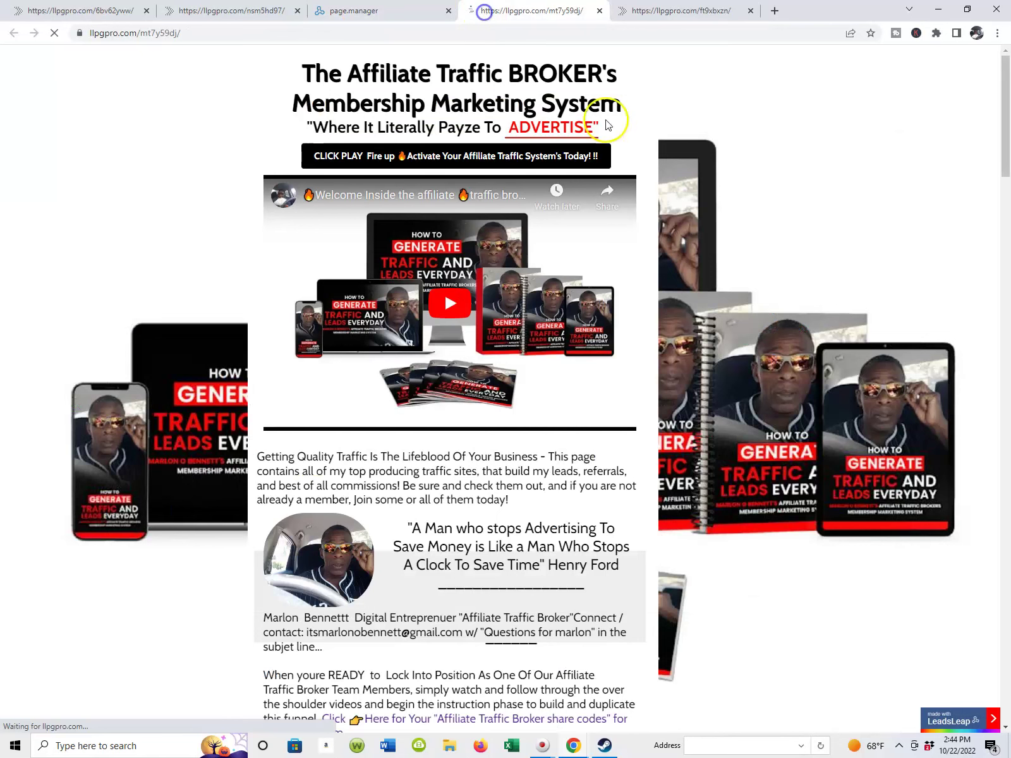
pyautogui.click(661, 13)
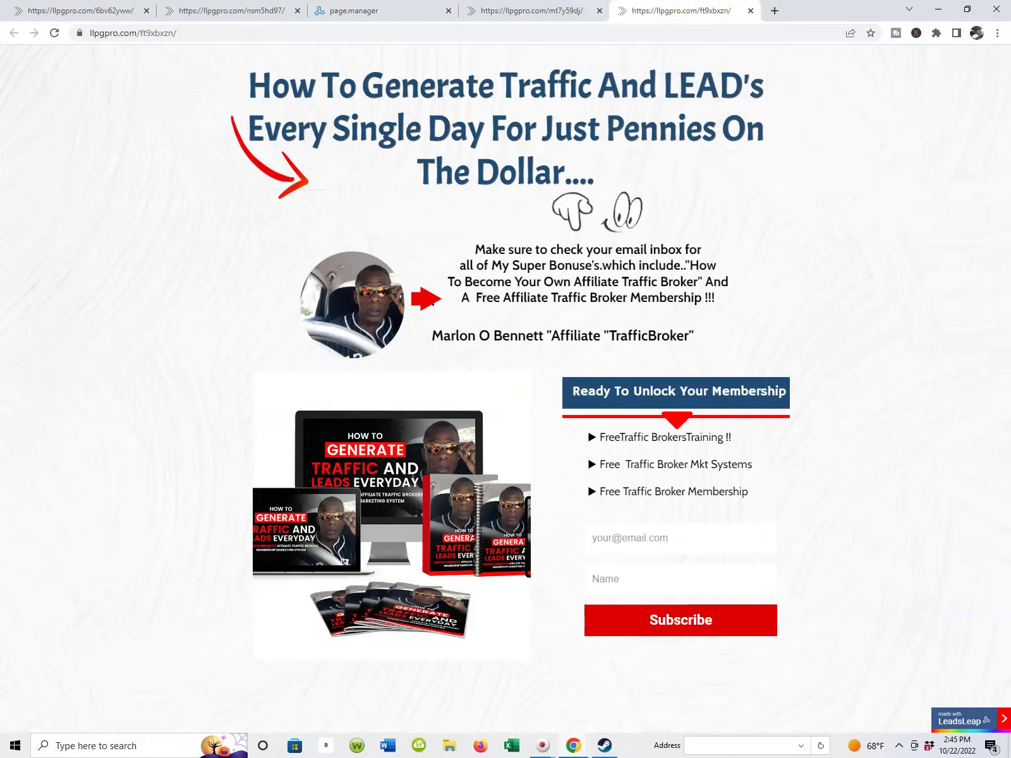
pyautogui.click(750, 12)
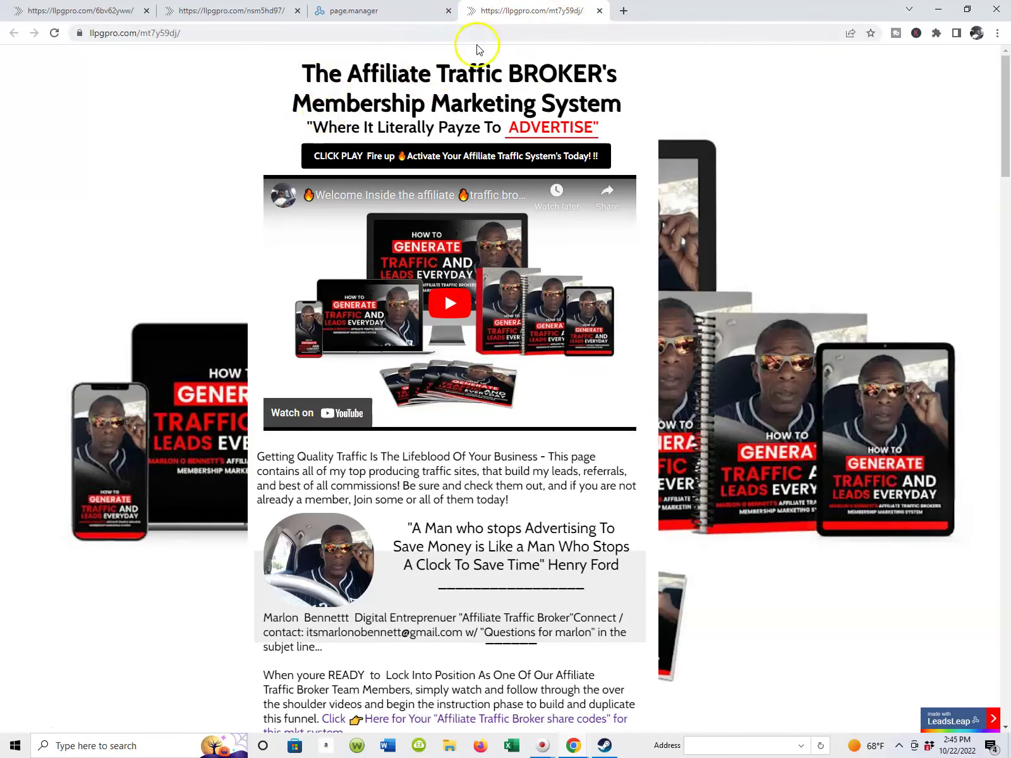
# Skim the bridge page's sign-up buttons and share code links, and return to the Page Manager.
pyautogui.scroll(-3, 445, 191)
pyautogui.scroll(-8, 444, 191)
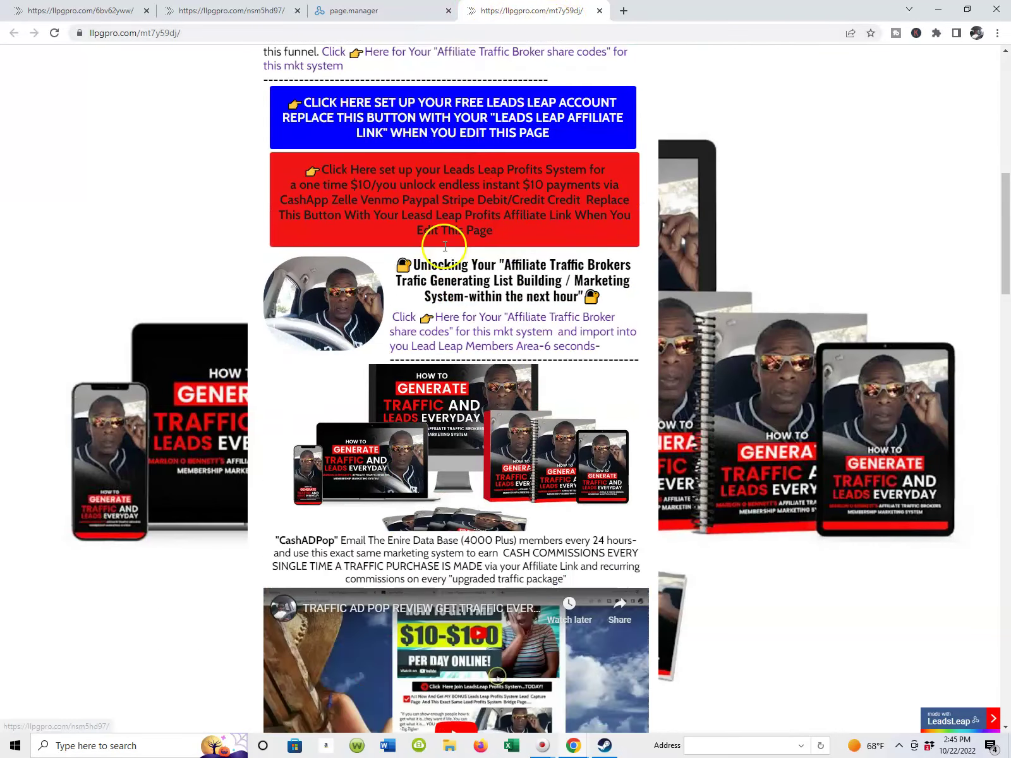
pyautogui.scroll(10, 440, 244)
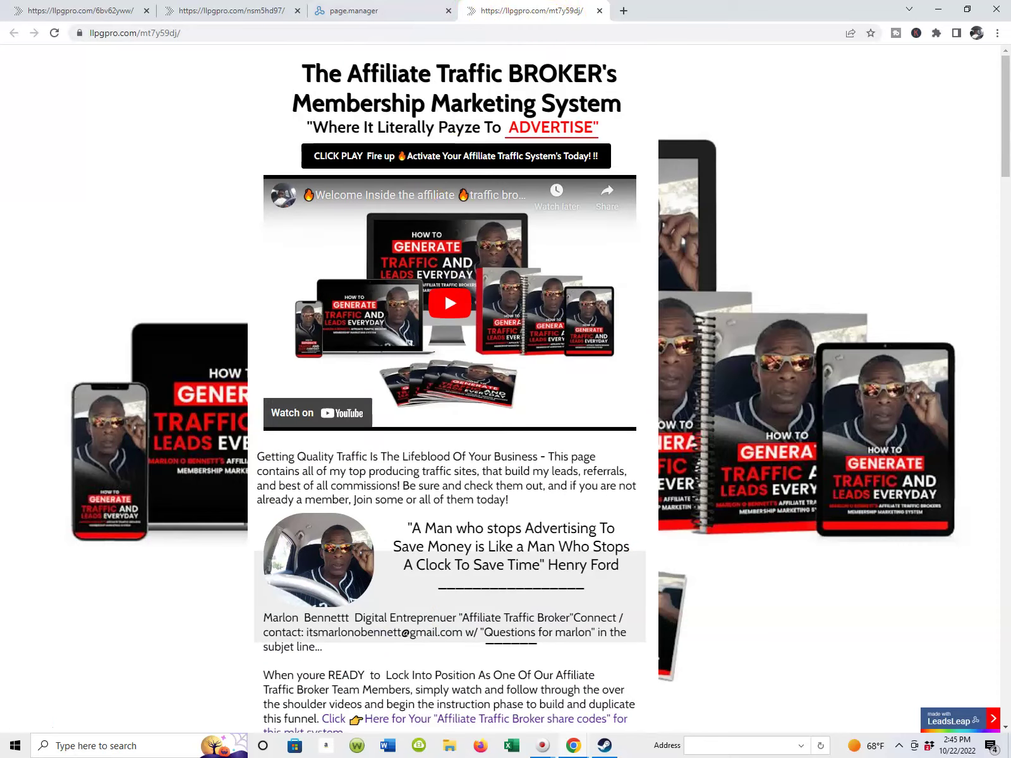
pyautogui.click(257, 11)
pyautogui.click(348, 14)
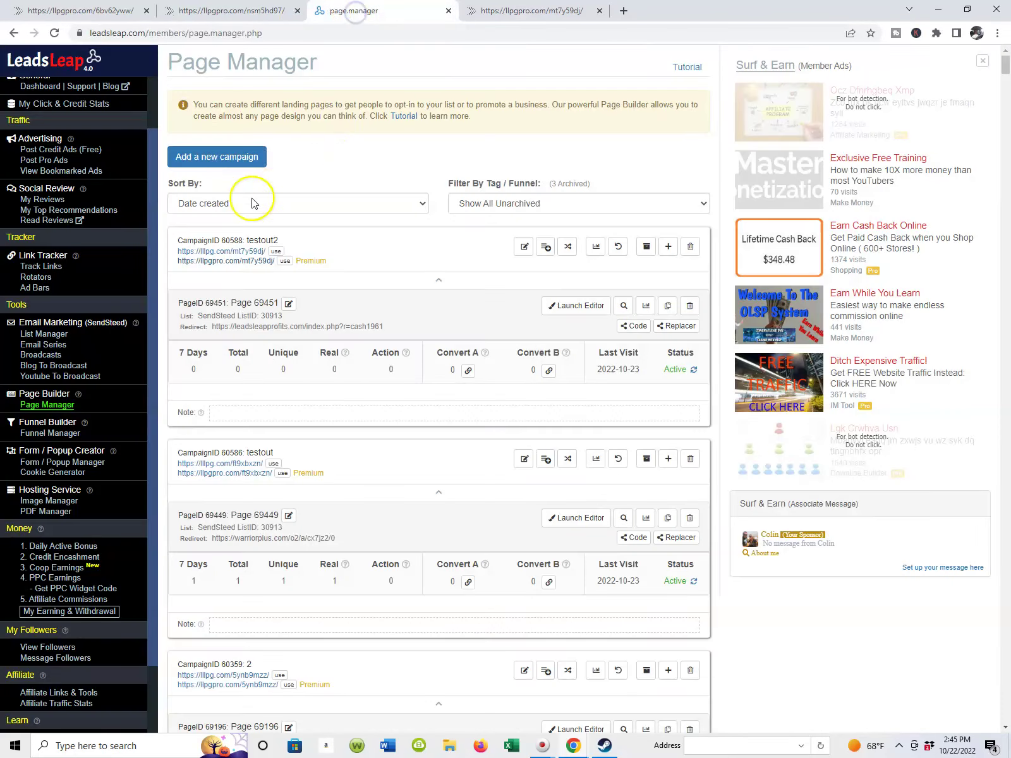
# Review the testout2 and testout campaign entries with their redirects, and launch the page editor for the testout page.
pyautogui.scroll(-1, 276, 209)
pyautogui.scroll(-1, 271, 201)
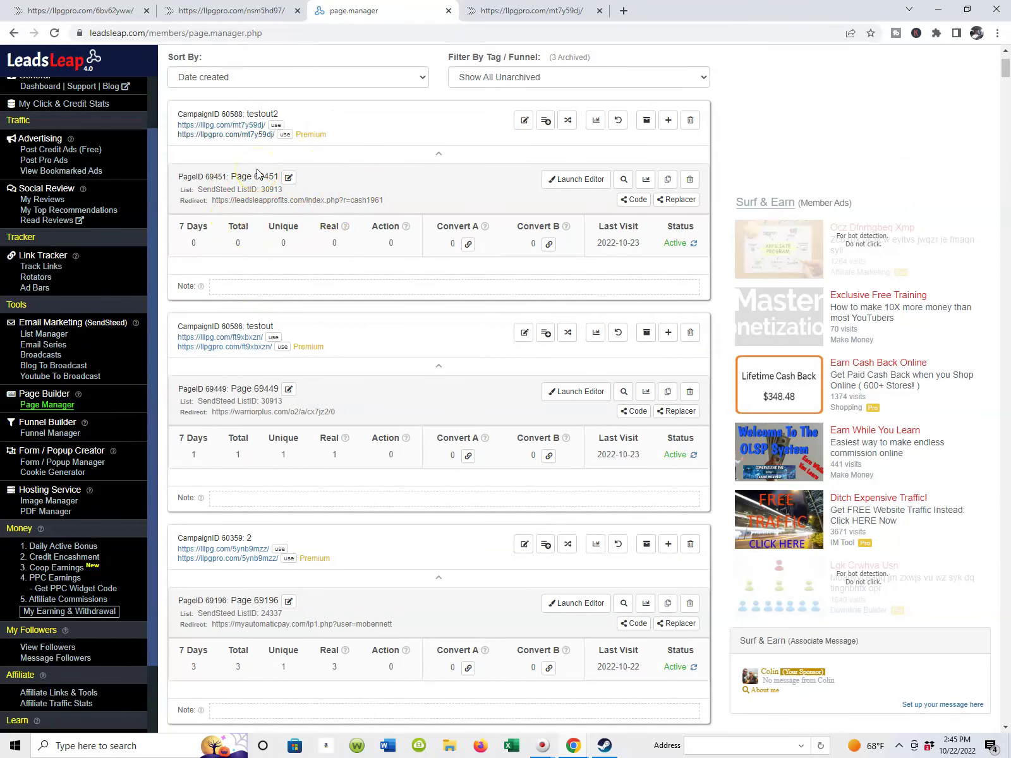
pyautogui.scroll(1, 307, 235)
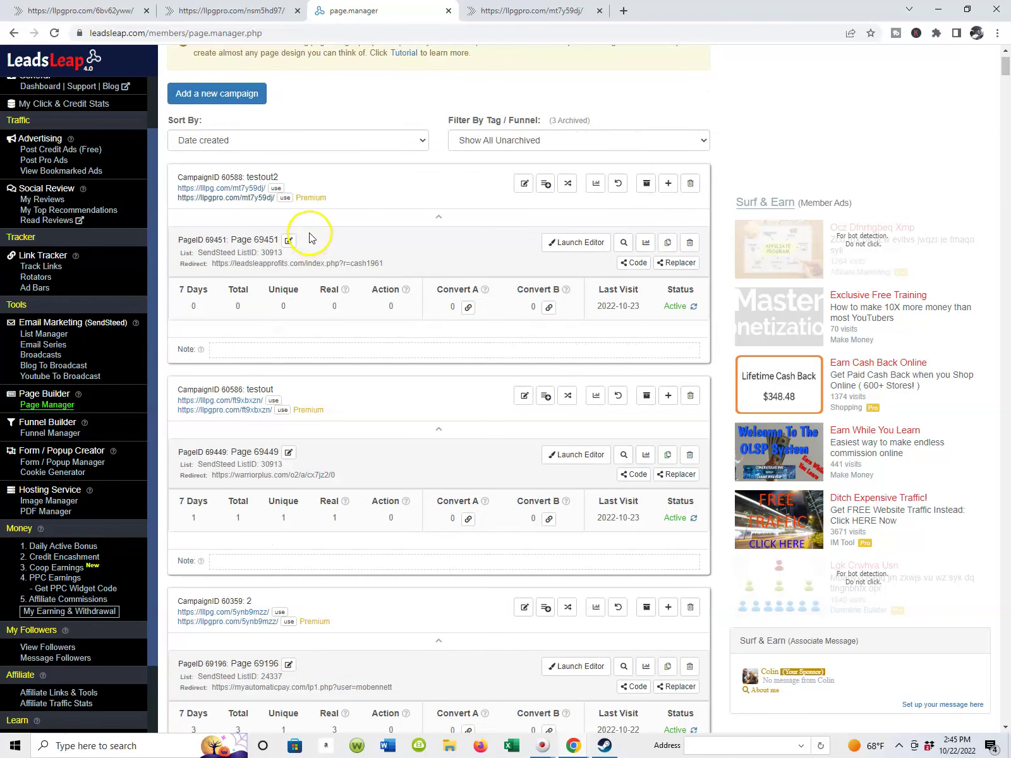
pyautogui.scroll(-1, 316, 228)
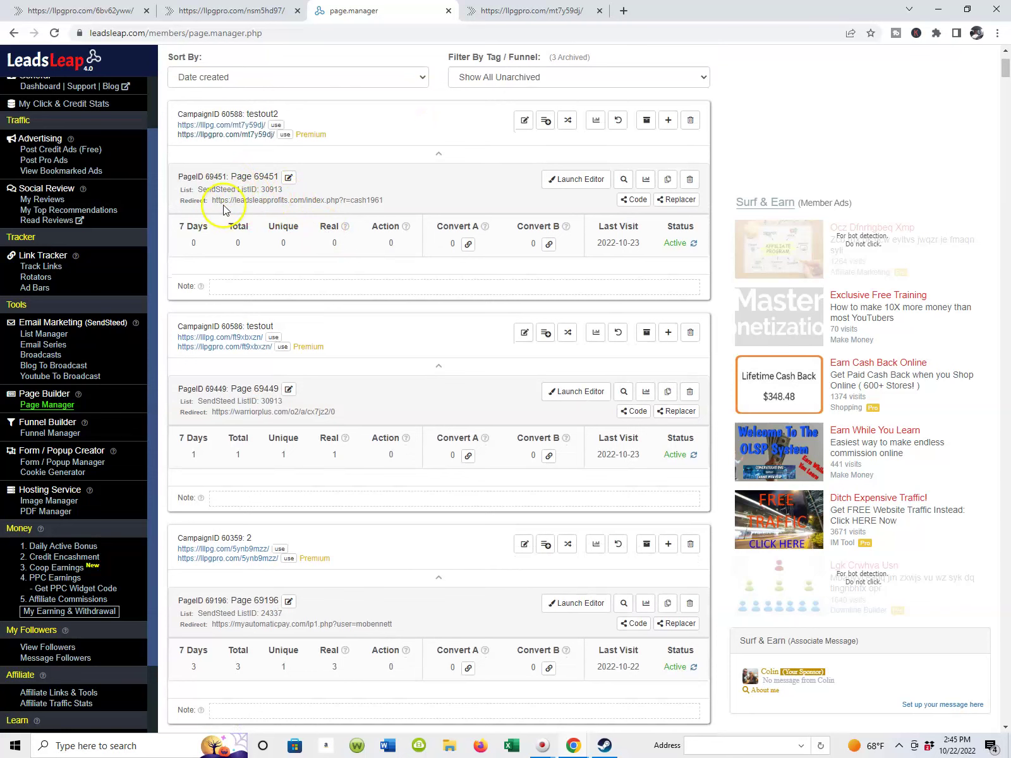
pyautogui.scroll(1, 278, 219)
pyautogui.scroll(1, 282, 249)
pyautogui.scroll(-3, 277, 249)
pyautogui.scroll(1, 228, 329)
pyautogui.scroll(-1, 239, 373)
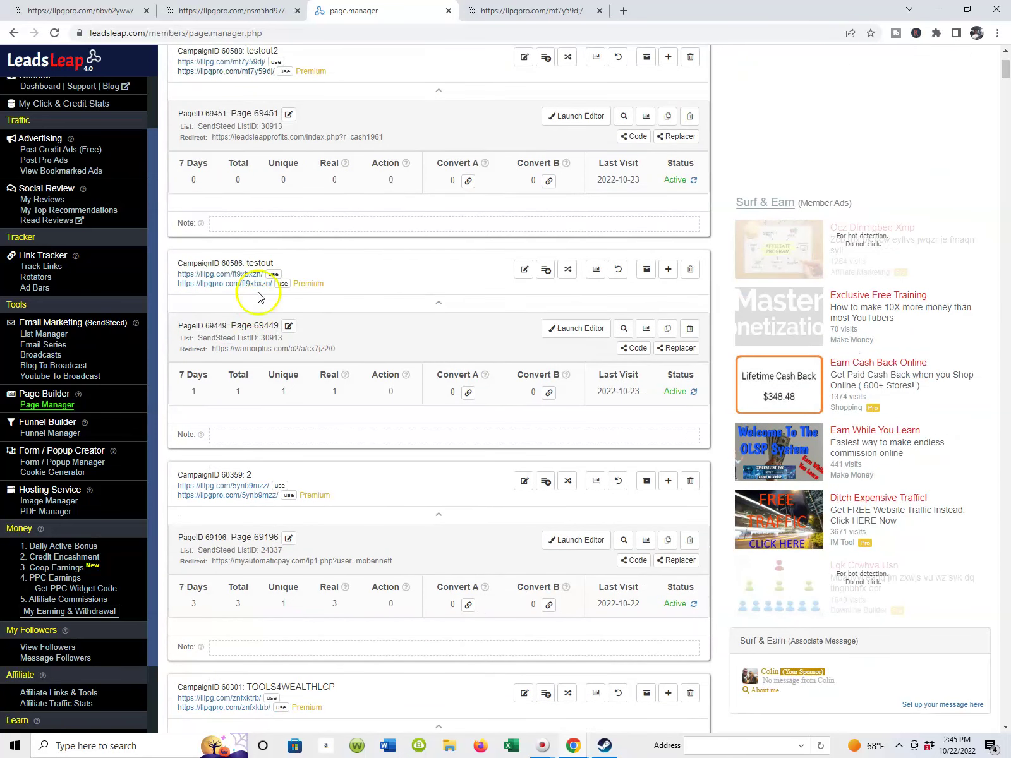
pyautogui.click(570, 329)
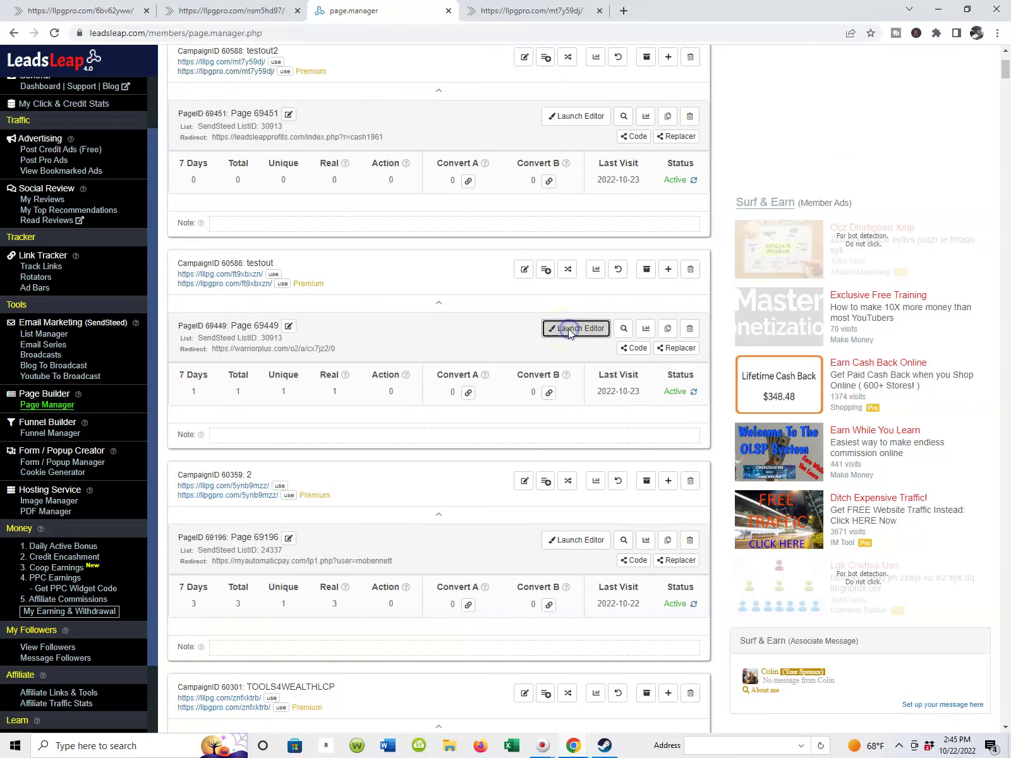
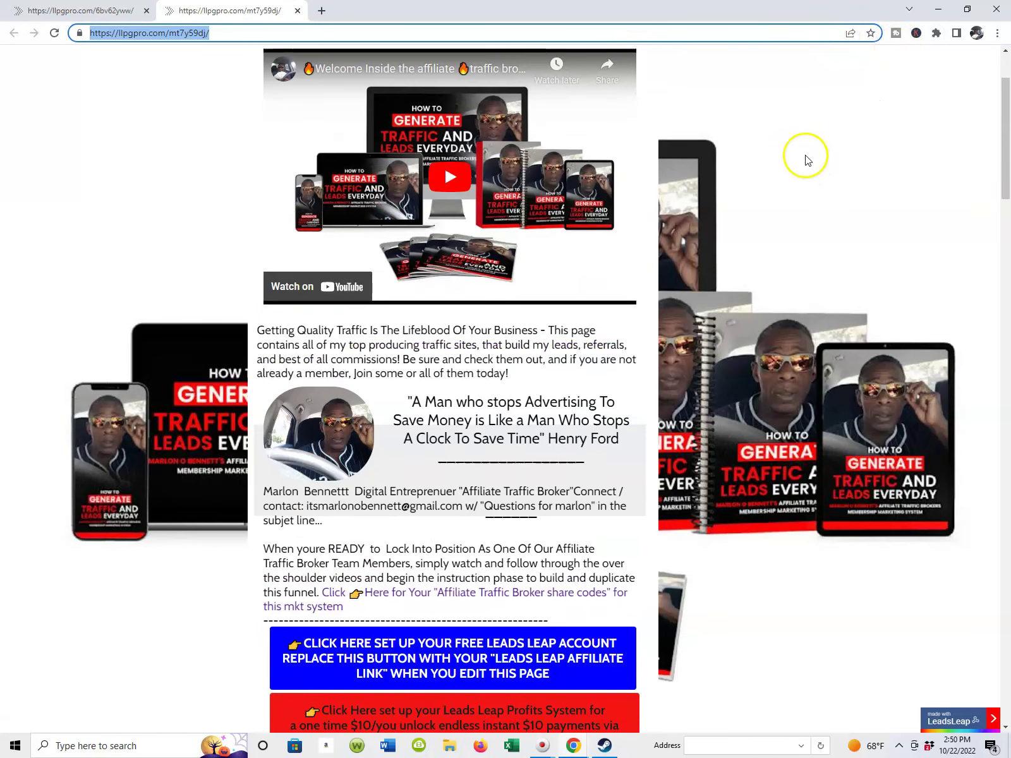
# Skim the bridge page between its welcome video and the CashADPop section, and return to the lead capture page.
pyautogui.scroll(4, 764, 108)
pyautogui.scroll(-5, 769, 117)
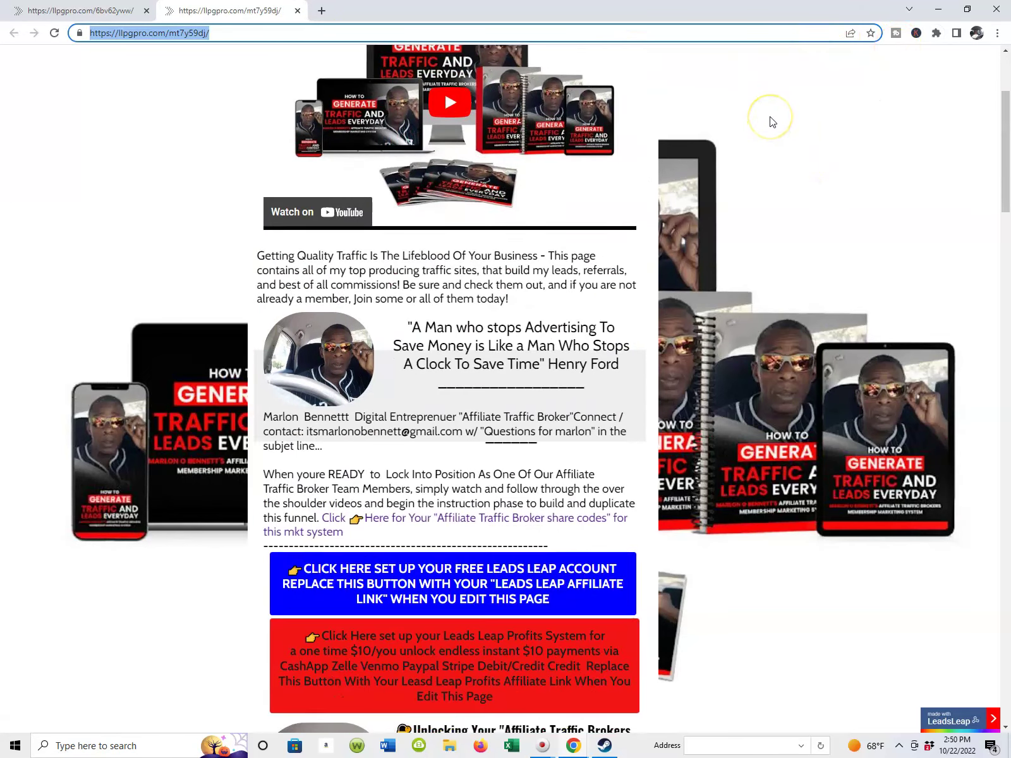
pyautogui.scroll(-13, 770, 120)
pyautogui.scroll(4, 738, 205)
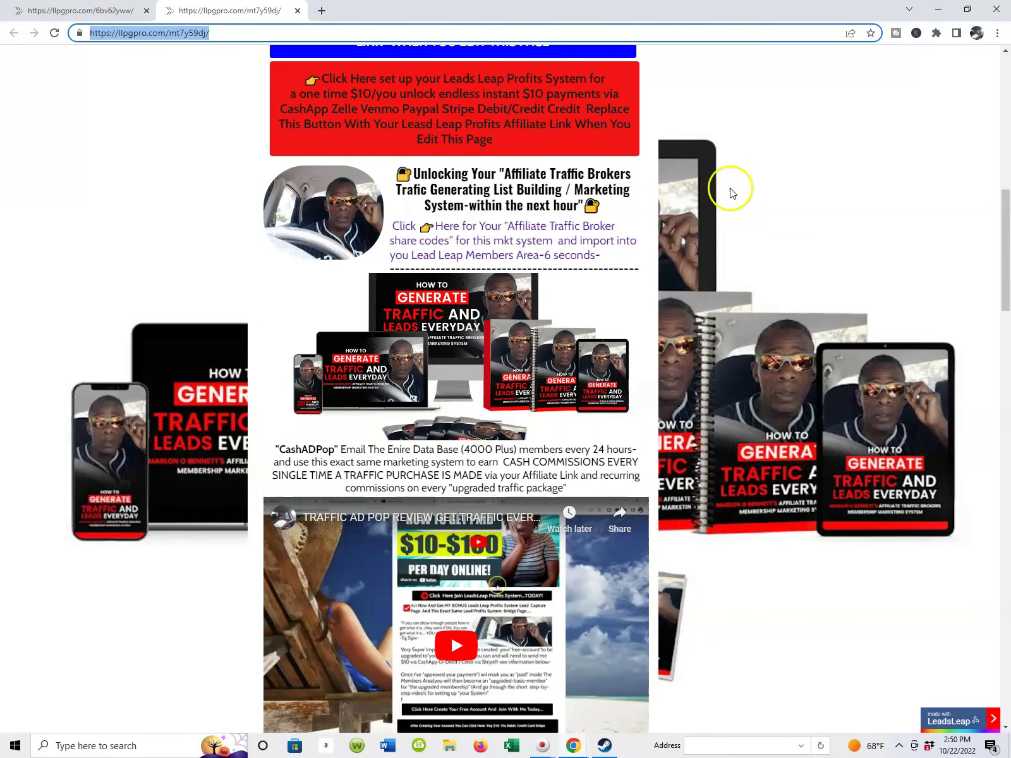
pyautogui.scroll(10, 730, 190)
pyautogui.scroll(-1, 816, 74)
pyautogui.scroll(1, 818, 75)
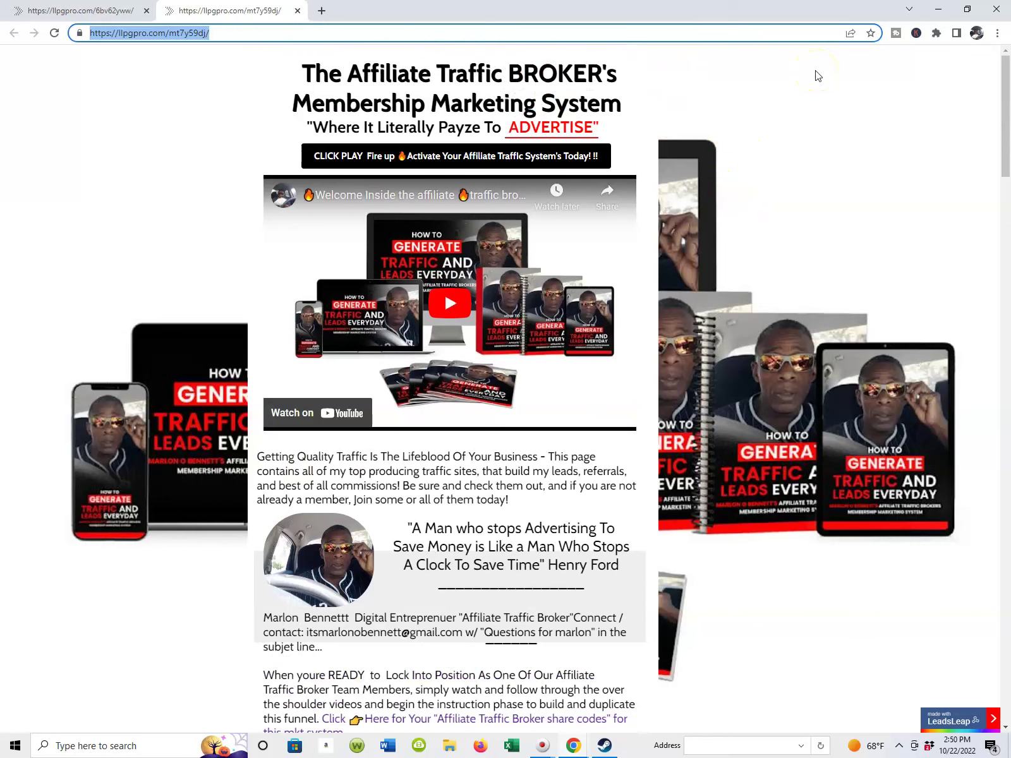
pyautogui.scroll(-1, 816, 75)
pyautogui.scroll(1, 816, 75)
pyautogui.scroll(-12, 816, 76)
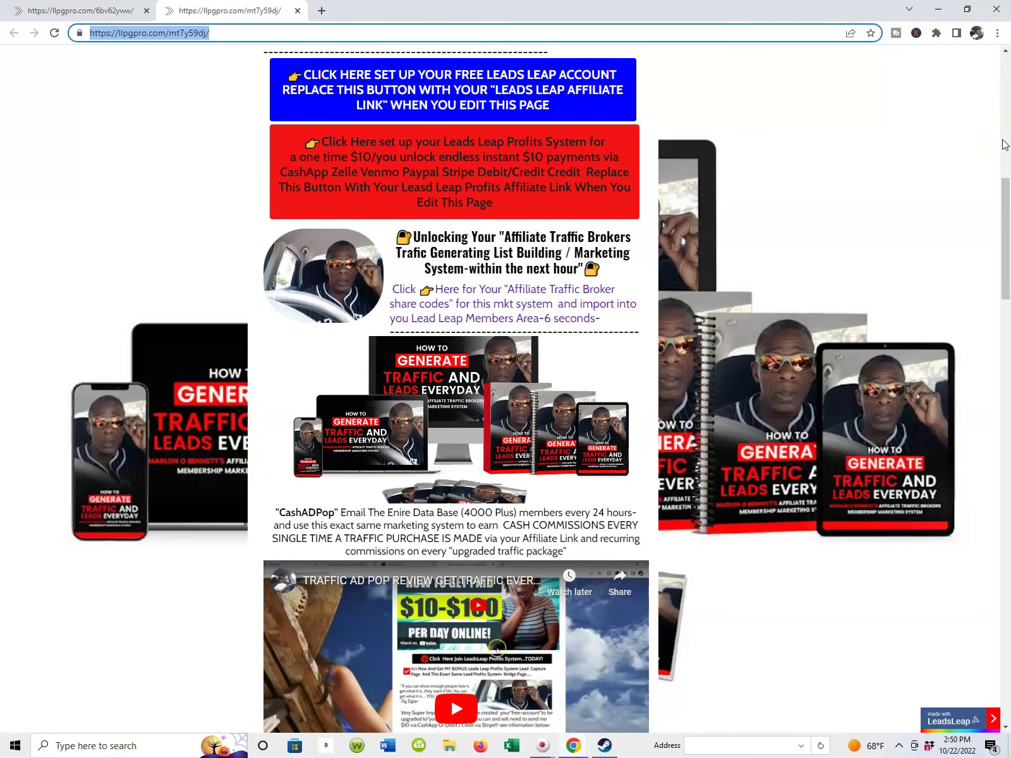
pyautogui.scroll(3, 701, 56)
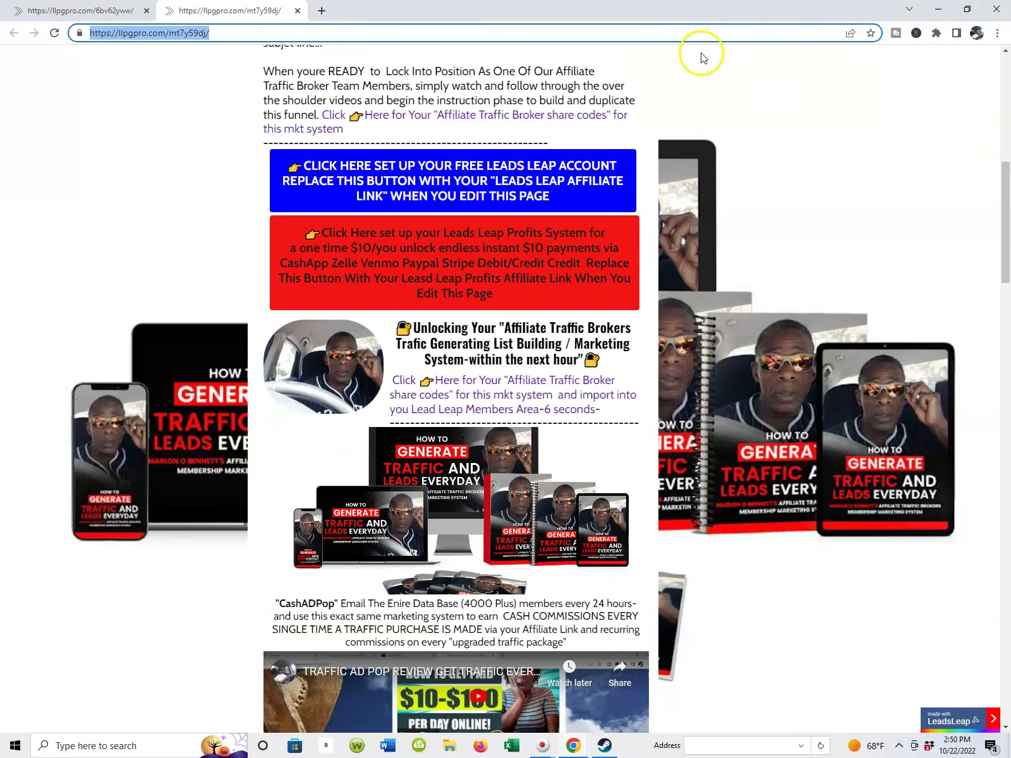
pyautogui.scroll(1, 695, 56)
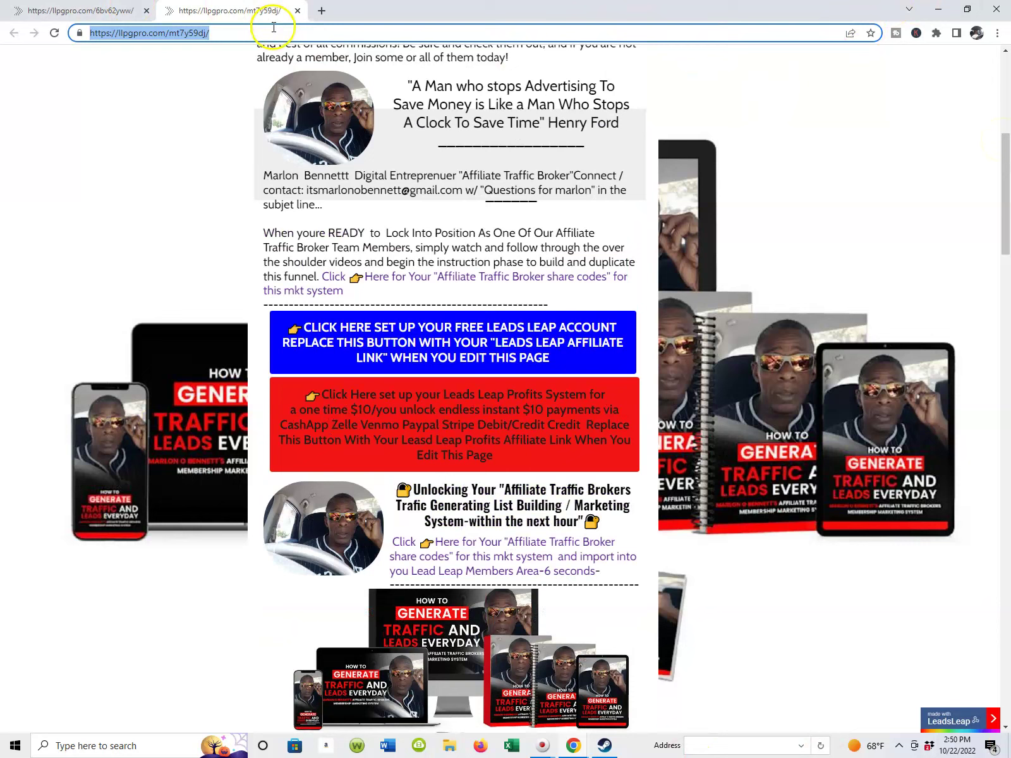
pyautogui.click(244, 7)
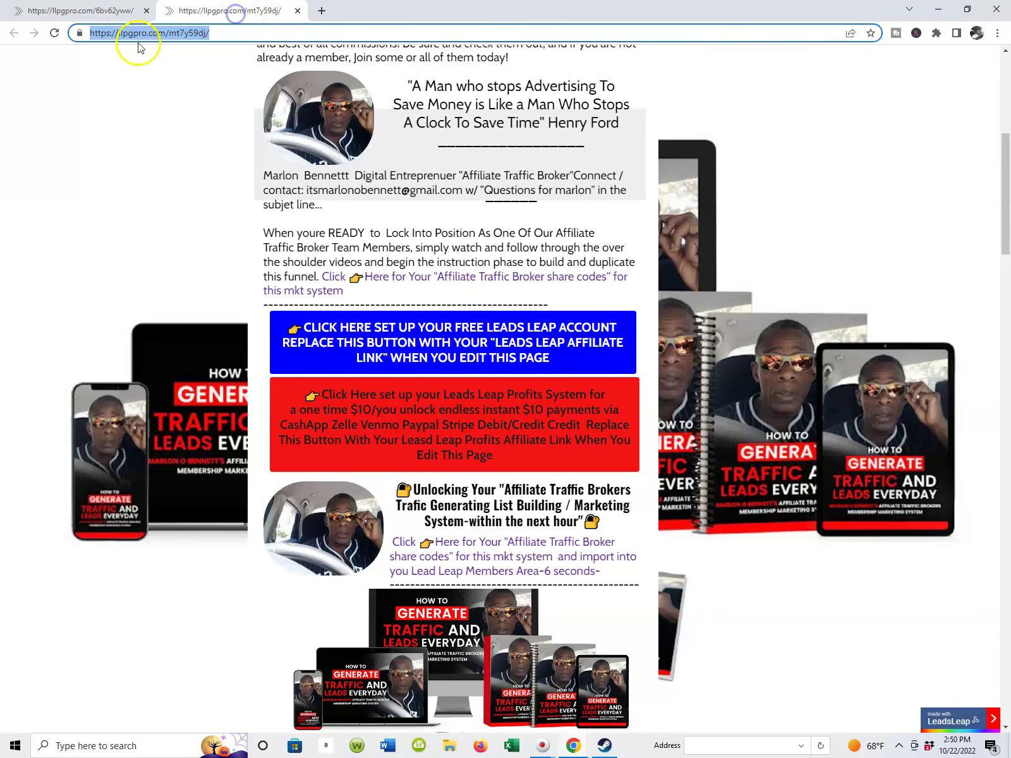
pyautogui.click(95, 11)
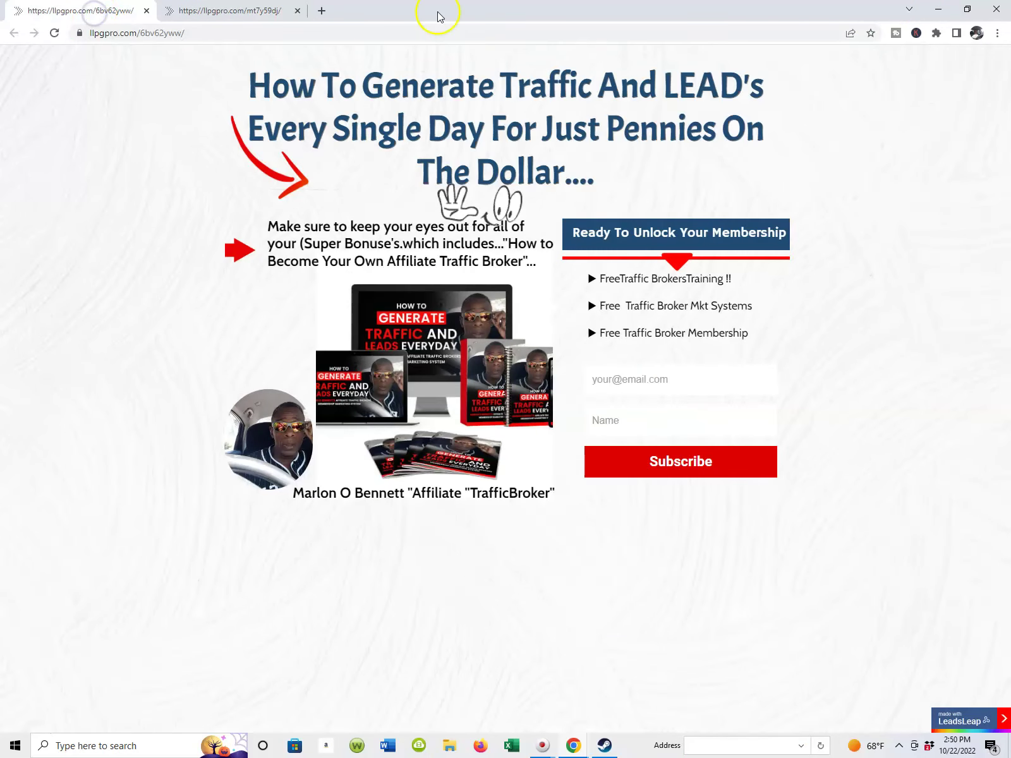
# Open the LeadsLeap Page Manager in a new browser tab.
pyautogui.click(321, 10)
pyautogui.click(330, 36)
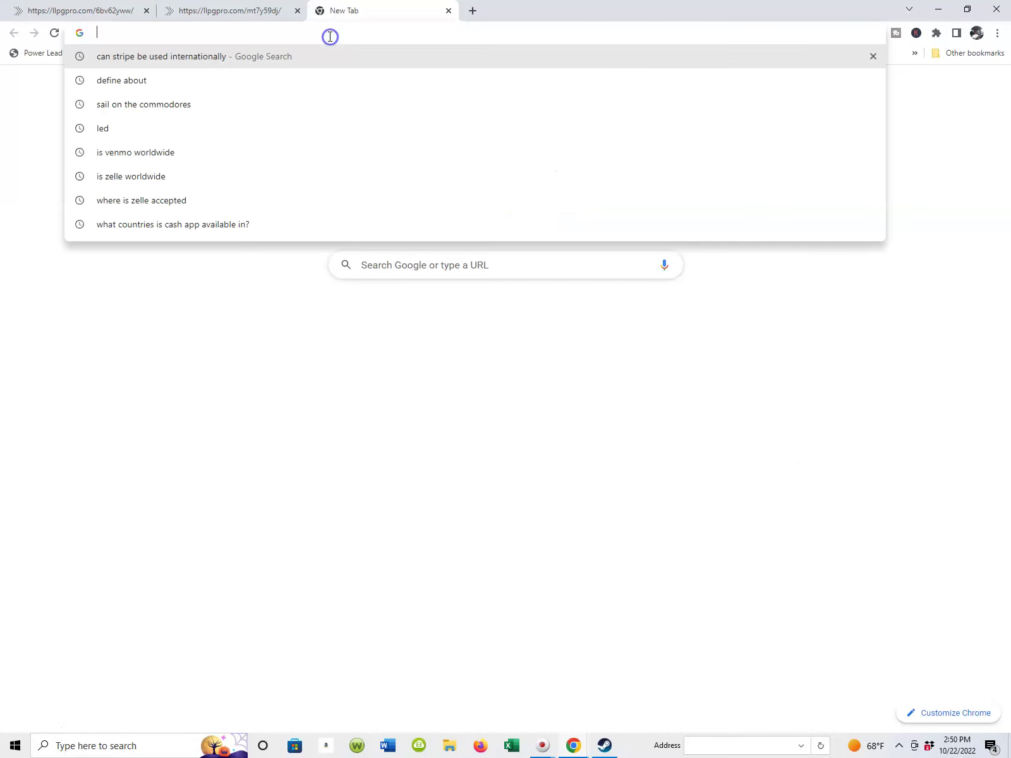
pyautogui.write('lead')
pyautogui.press('Return')
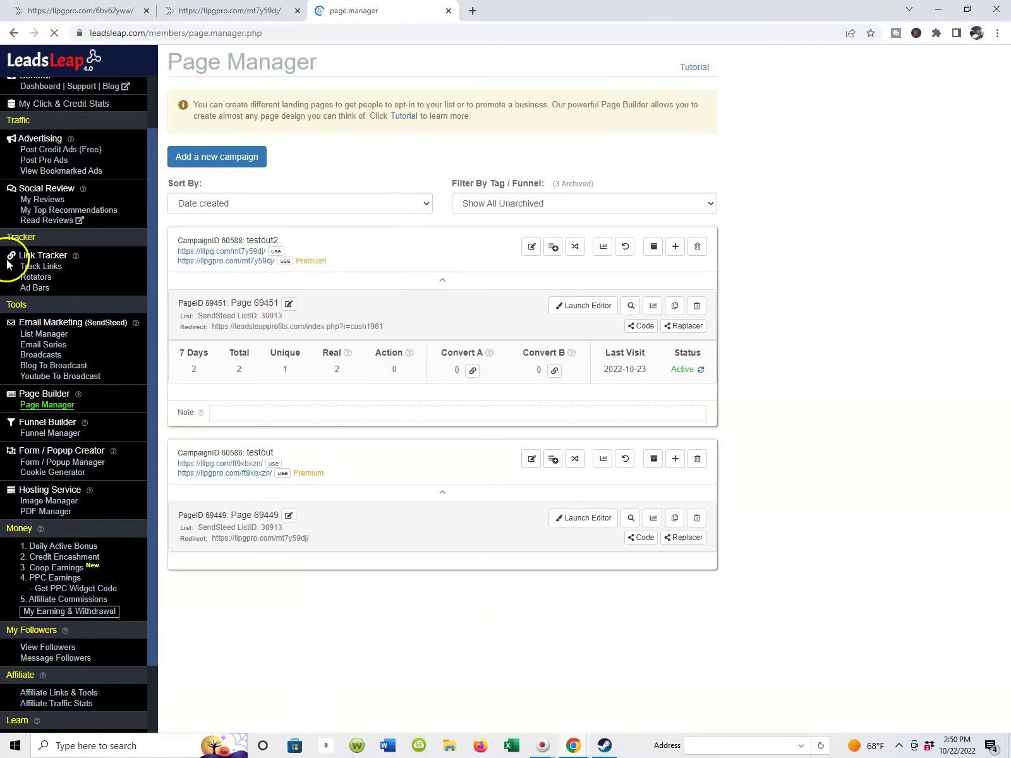
# Check the testout2 link against the testout redirect, and launch the page editor for the testout2 page.
pyautogui.scroll(-1, 316, 253)
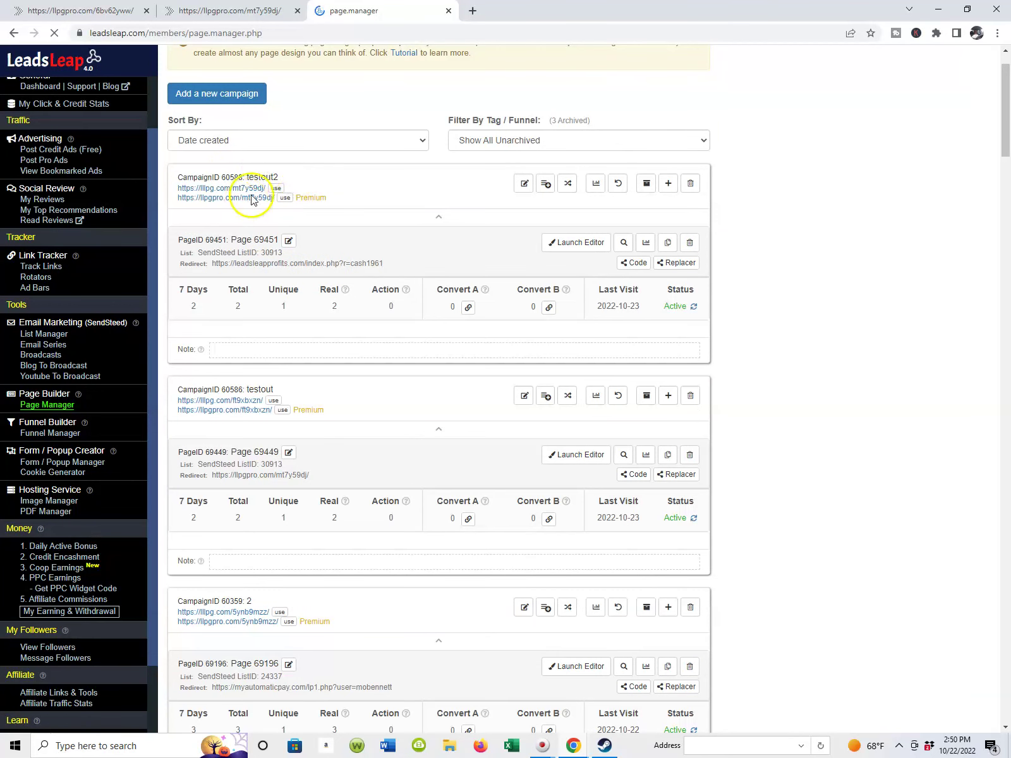
pyautogui.scroll(-2, 284, 256)
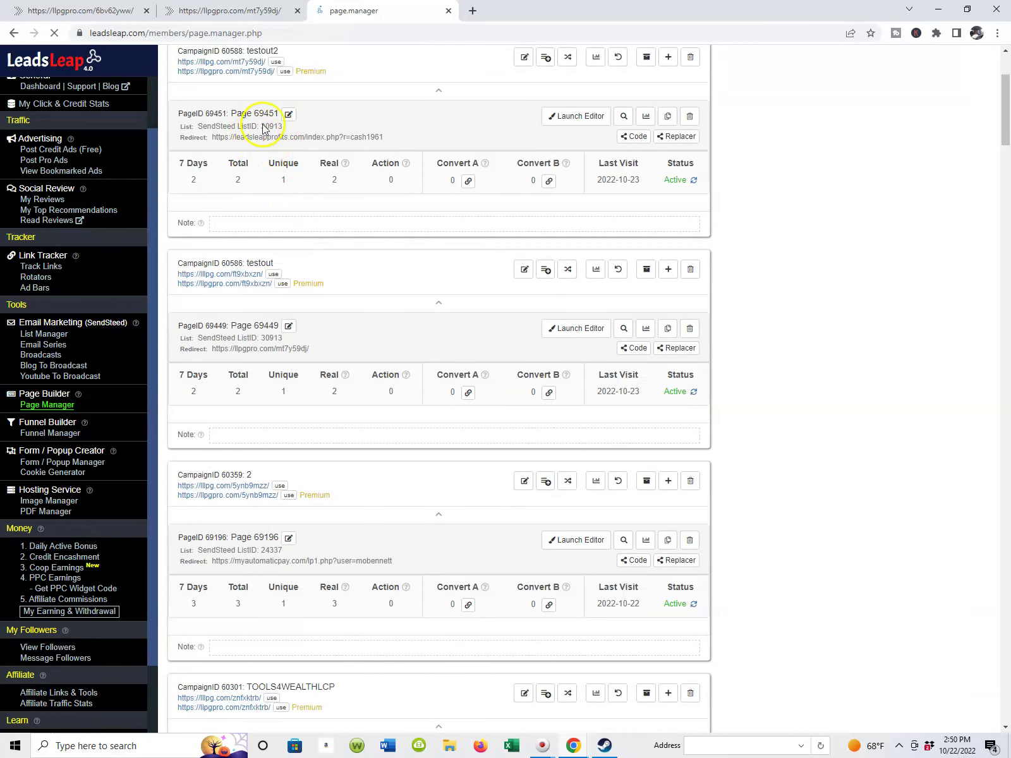
pyautogui.scroll(-1, 334, 259)
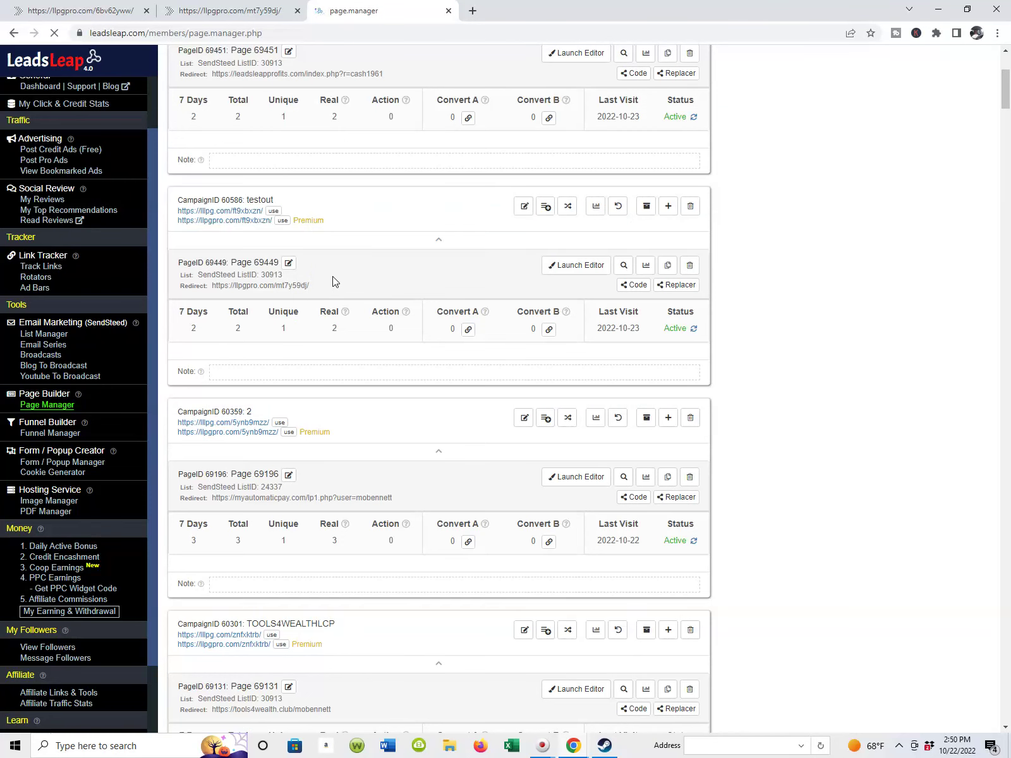
pyautogui.scroll(1, 334, 282)
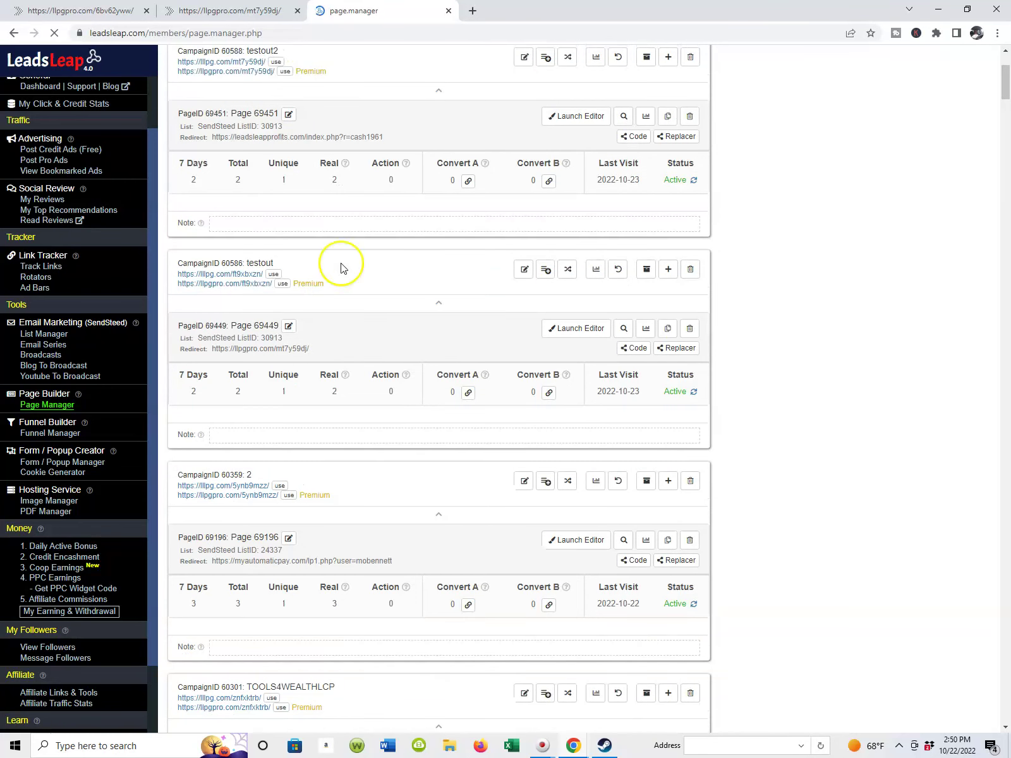
pyautogui.scroll(-1, 568, 181)
pyautogui.scroll(4, 570, 189)
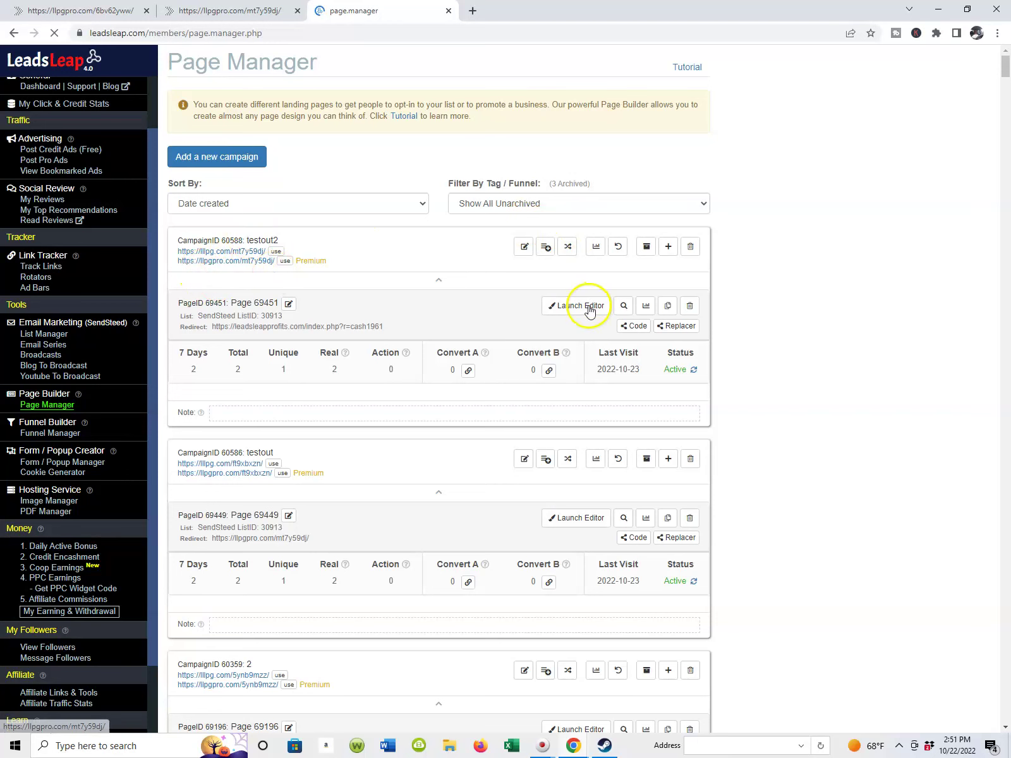
pyautogui.scroll(-4, 388, 289)
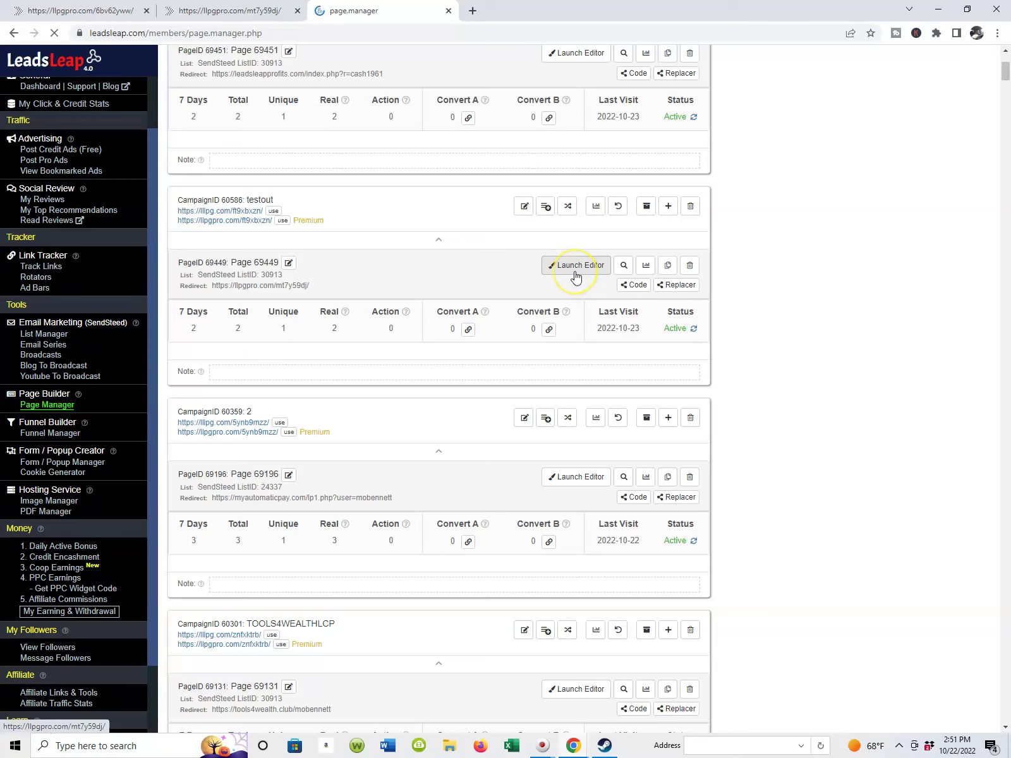
pyautogui.scroll(4, 576, 276)
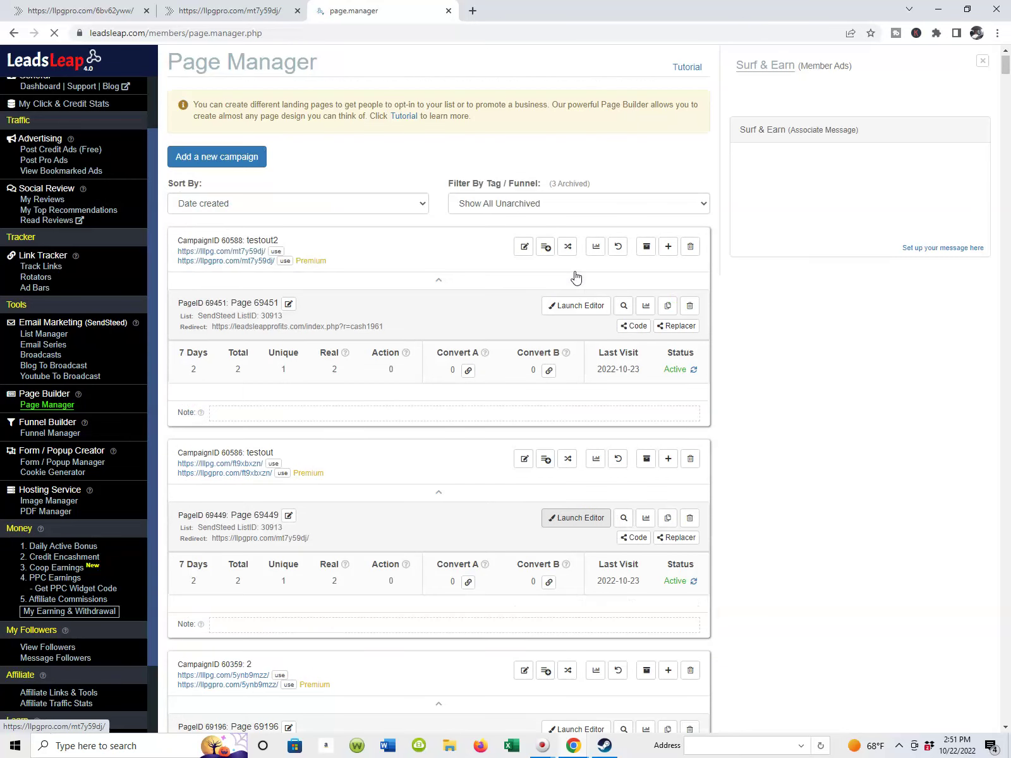
pyautogui.click(586, 313)
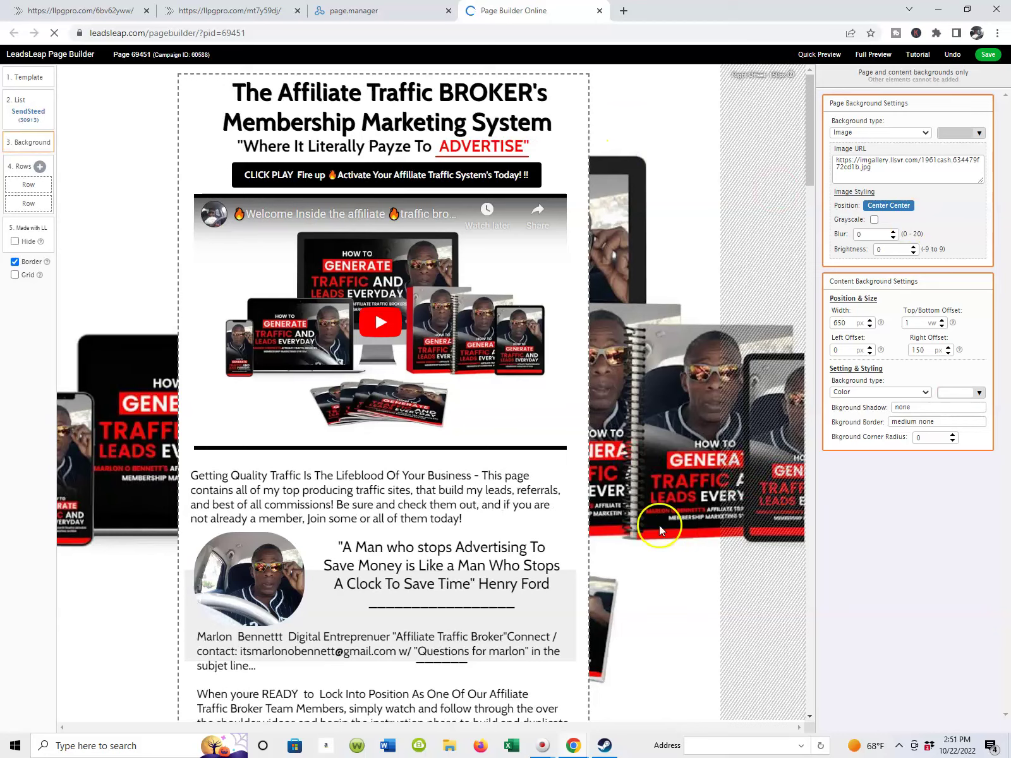
# Skim the testout2 bridge page in the editor, covering the share code links, sign-up buttons and CashADPop section.
pyautogui.scroll(-8, 552, 345)
pyautogui.scroll(-2, 696, 429)
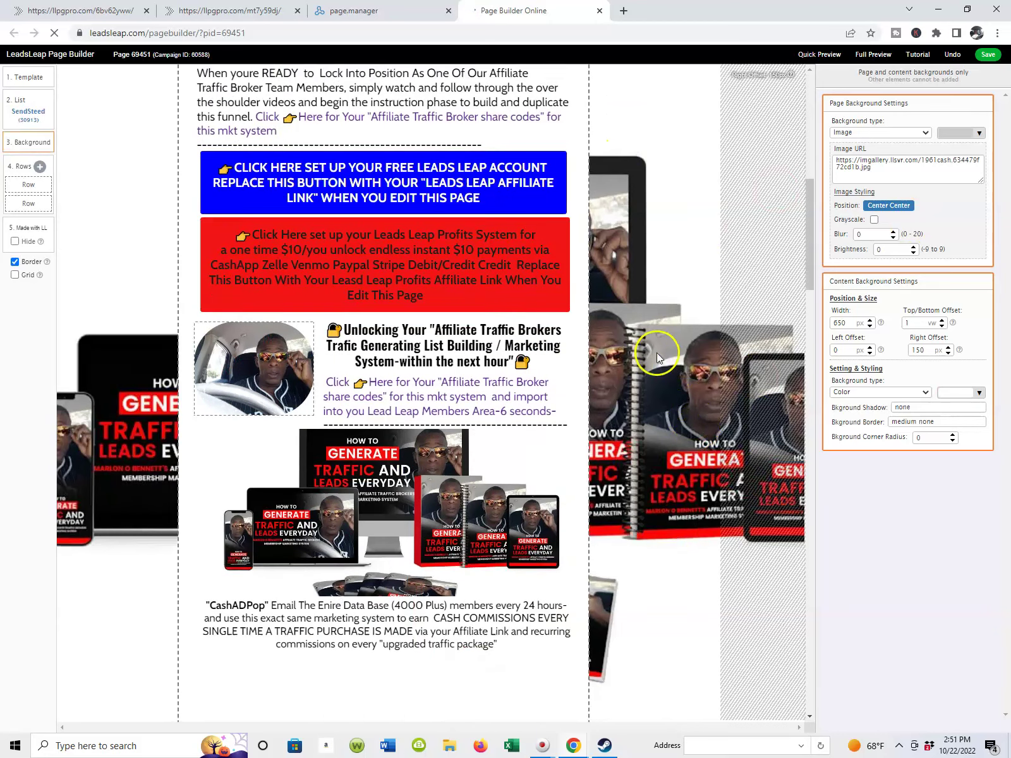
pyautogui.scroll(3, 504, 152)
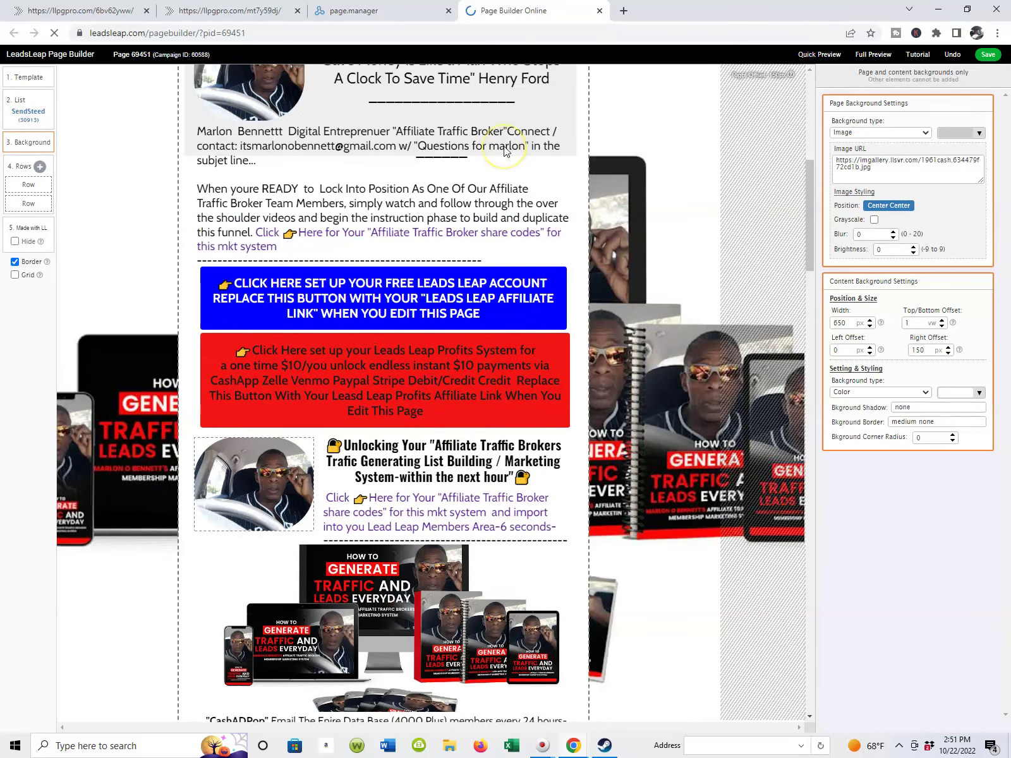
pyautogui.scroll(-4, 492, 184)
pyautogui.scroll(-4, 487, 221)
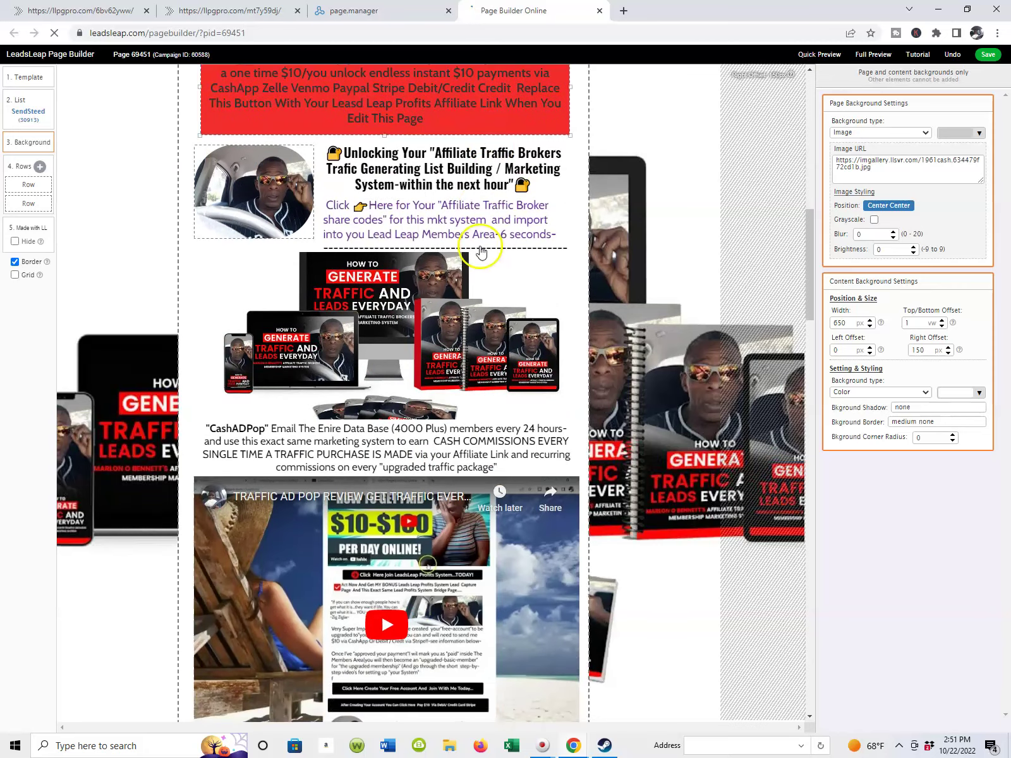
pyautogui.scroll(6, 480, 250)
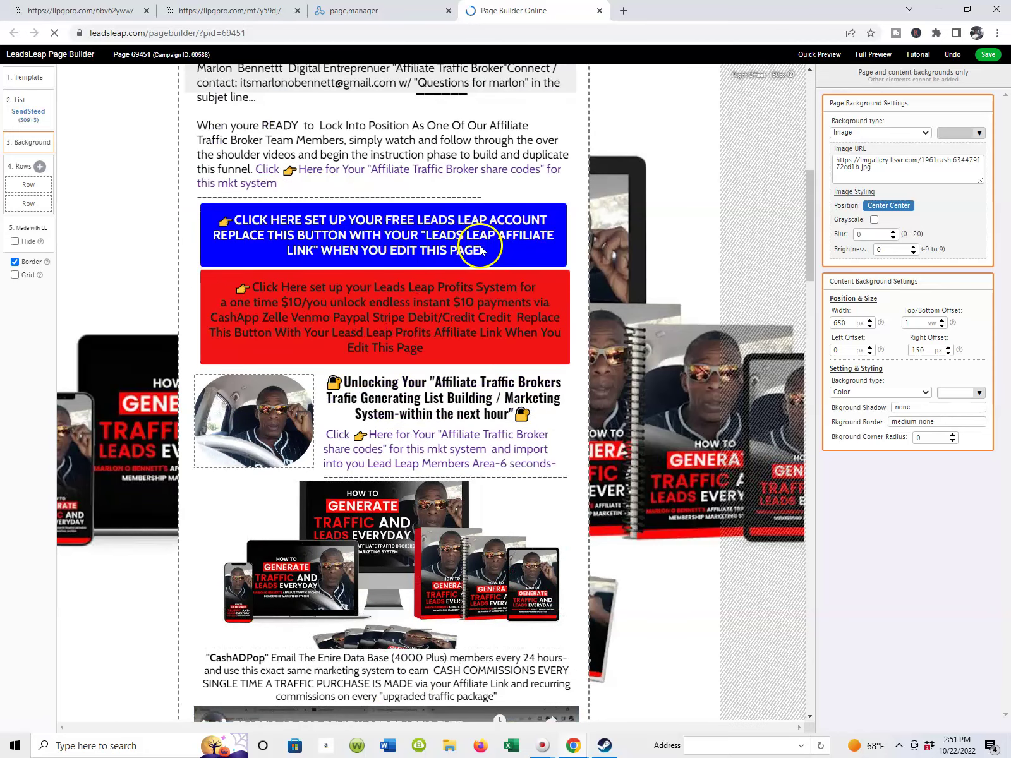
pyautogui.scroll(1, 436, 252)
pyautogui.scroll(-1, 389, 265)
# Examine the blue free LeadsLeap account button and the red LeadsLeap Profits System button that need personal affiliate links.
pyautogui.click(448, 245)
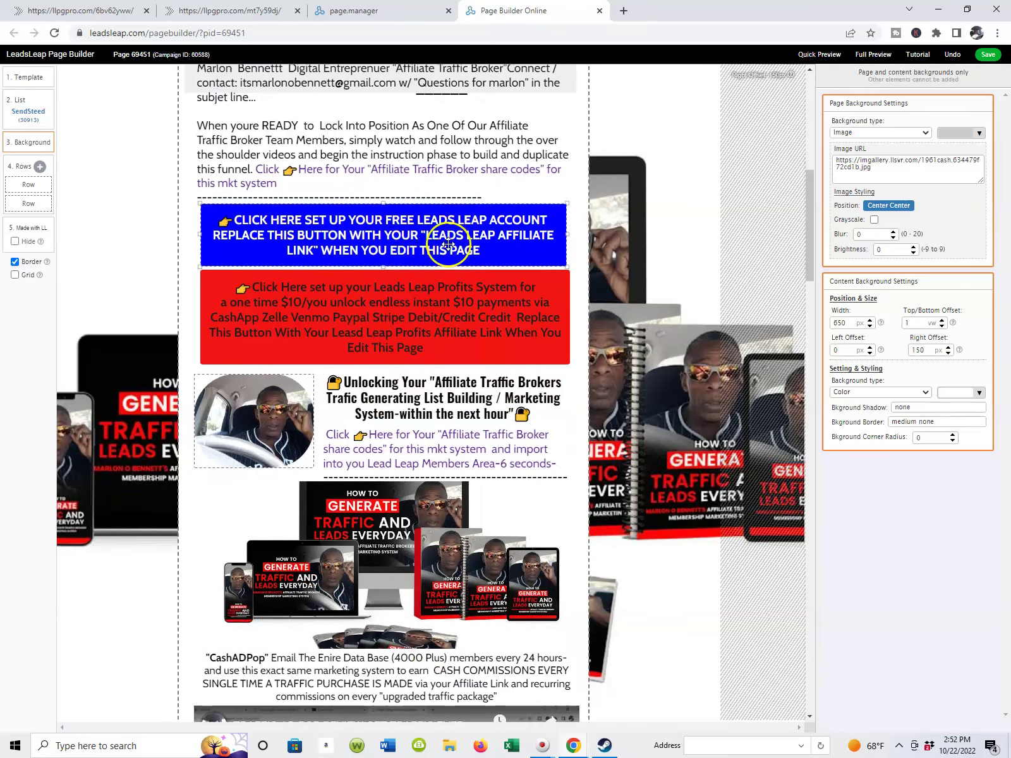
pyautogui.click(435, 283)
pyautogui.click(487, 256)
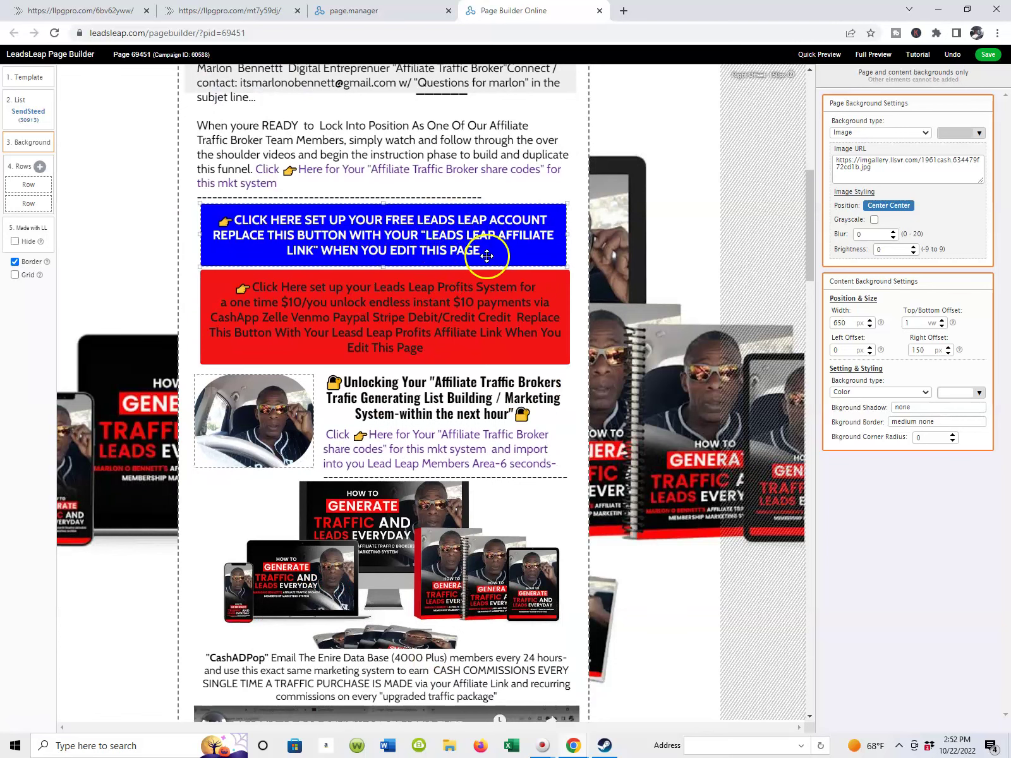
pyautogui.scroll(2, 487, 256)
pyautogui.scroll(-2, 486, 256)
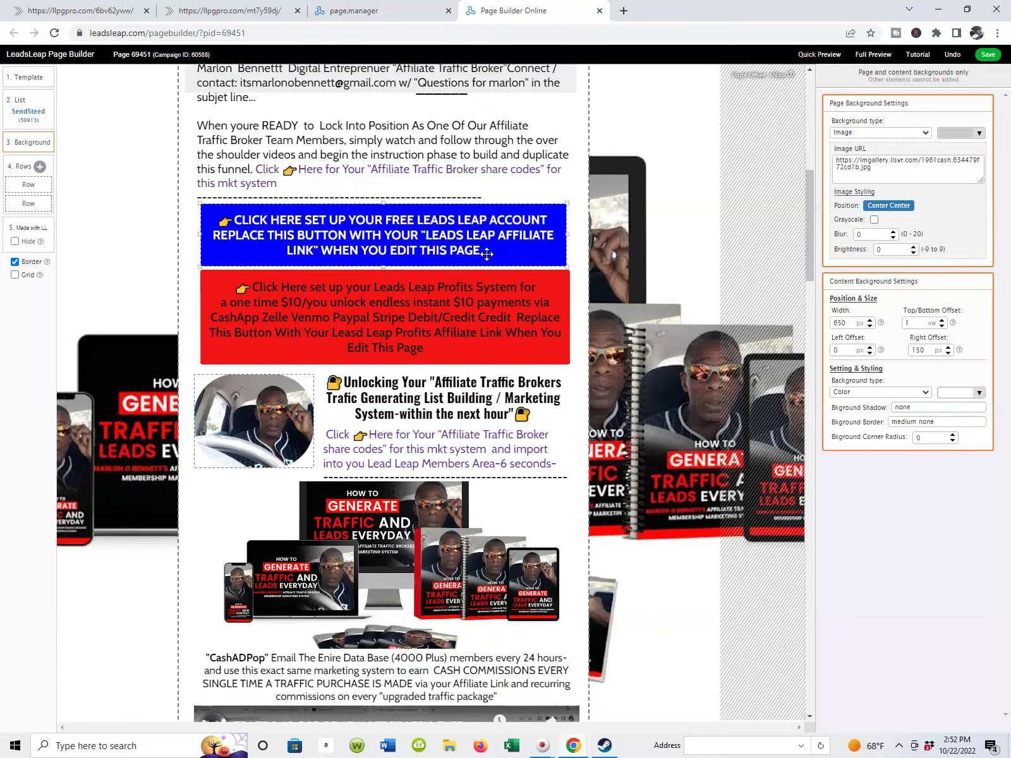
pyautogui.scroll(-2, 480, 237)
pyautogui.click(478, 207)
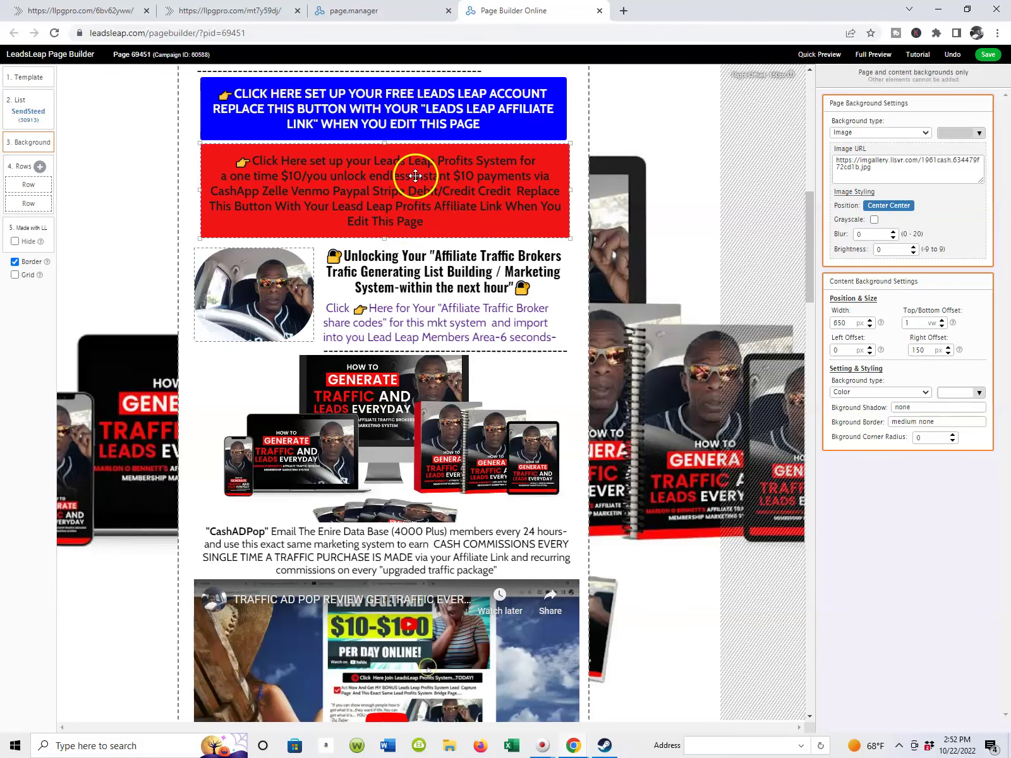
# Examine the black affiliate traffic membership buttons, from Cash Ad Pop to 30 Dayze of Traffic.
pyautogui.scroll(-10, 415, 175)
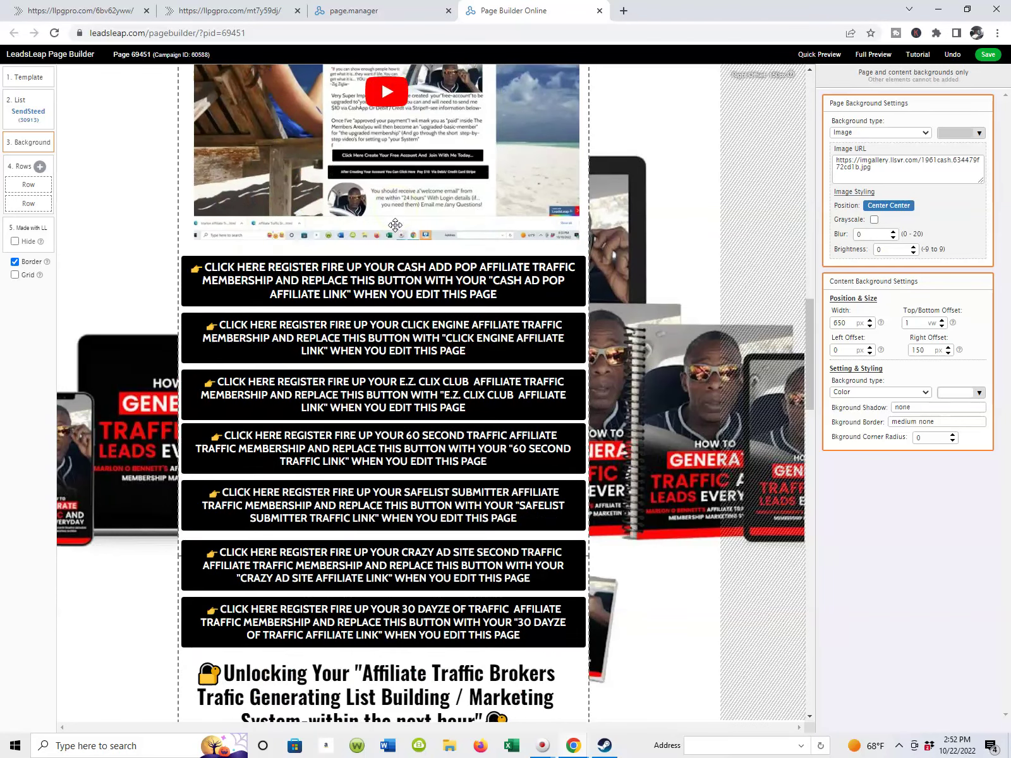
pyautogui.moveTo(395, 224)
pyautogui.mouseDown()
pyautogui.moveTo(349, 214)
pyautogui.moveTo(406, 170)
pyautogui.moveTo(374, 210)
pyautogui.moveTo(399, 299)
pyautogui.moveTo(389, 248)
pyautogui.mouseUp()
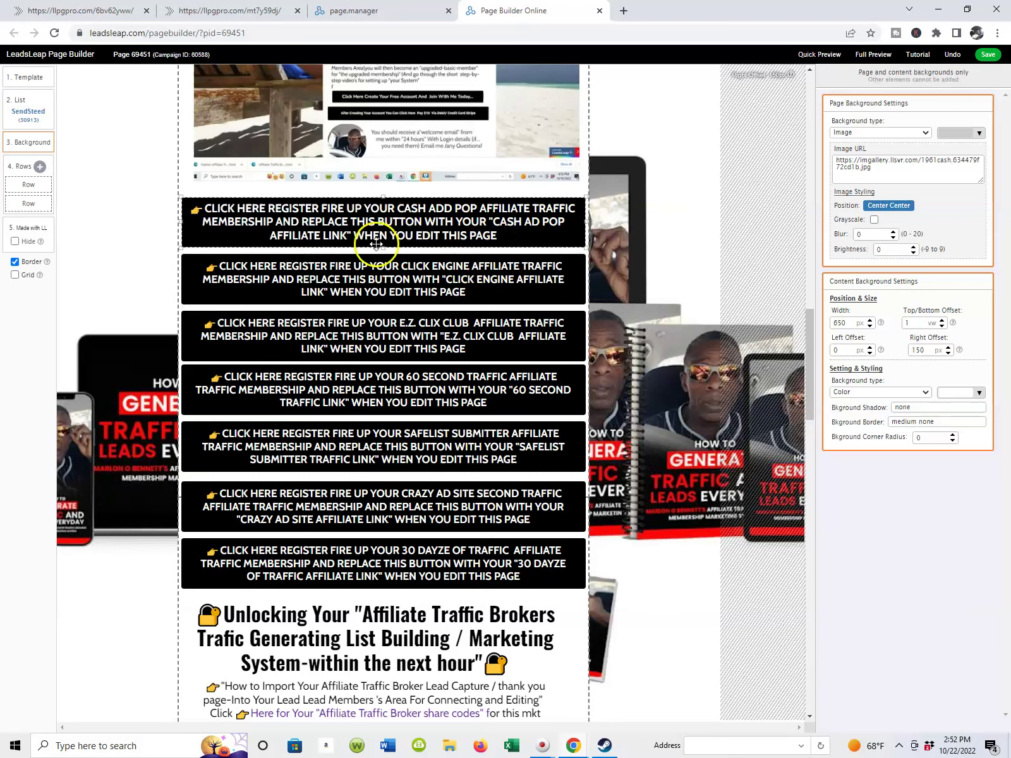
pyautogui.scroll(4, 461, 265)
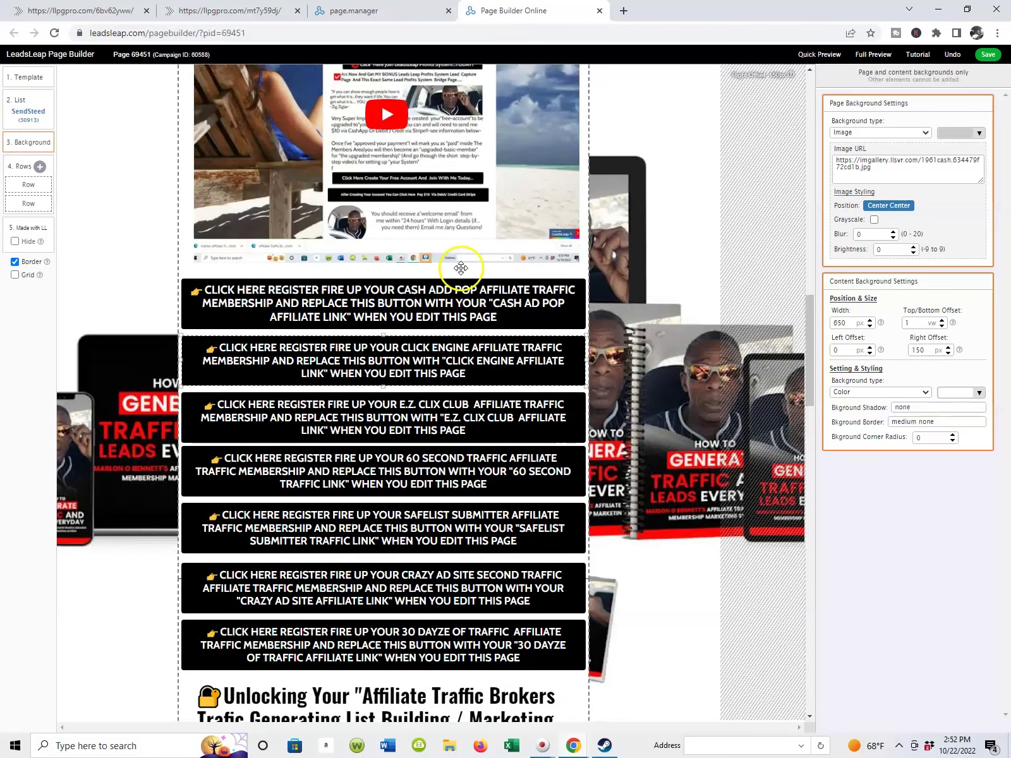
# Skim the lower bridge page, covering the share code section, training videos and Affiliate Traffic Broker banners.
pyautogui.scroll(-4, 437, 289)
pyautogui.scroll(-10, 436, 289)
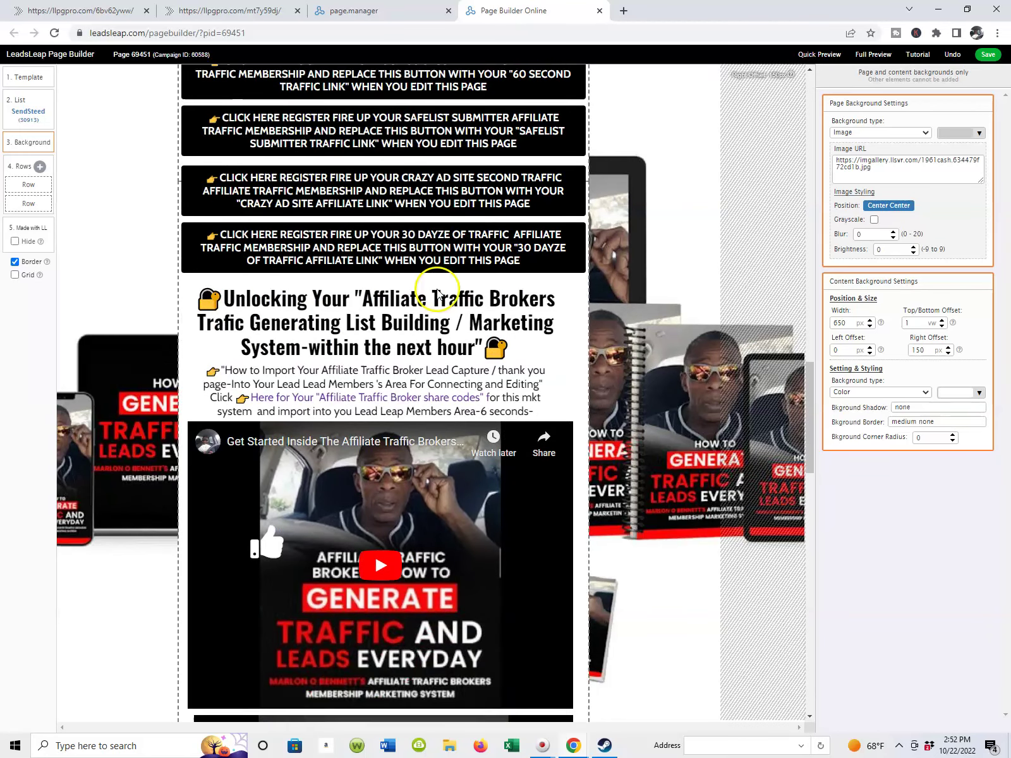
pyautogui.scroll(-6, 503, 250)
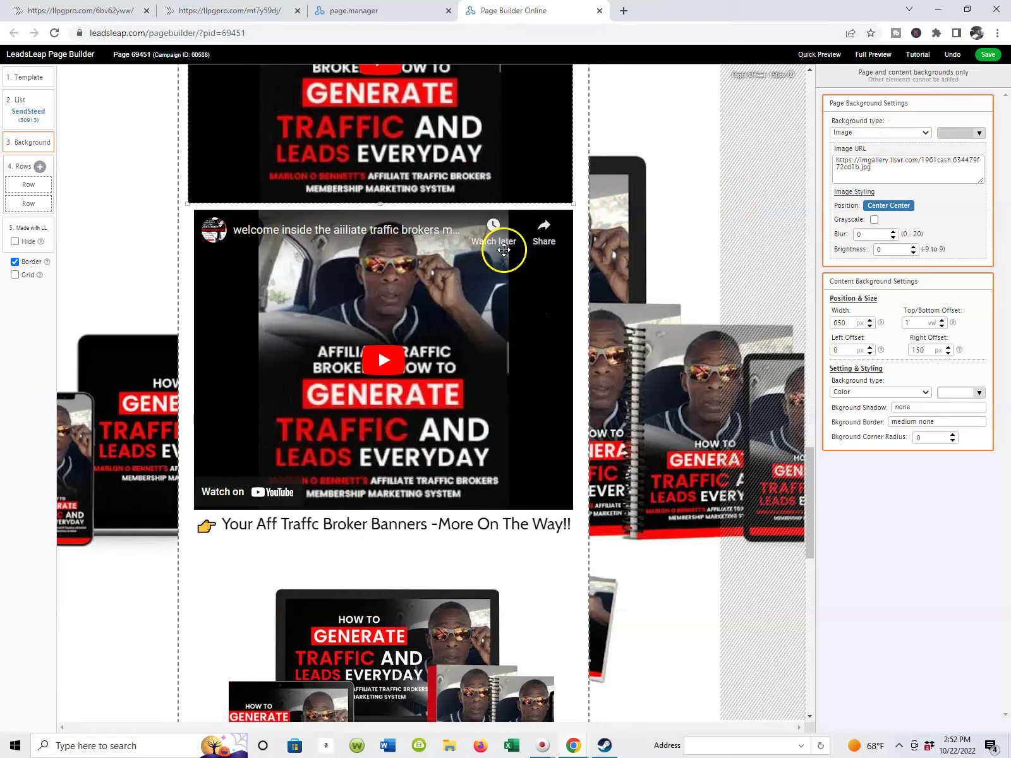
pyautogui.scroll(8, 503, 249)
pyautogui.scroll(4, 504, 249)
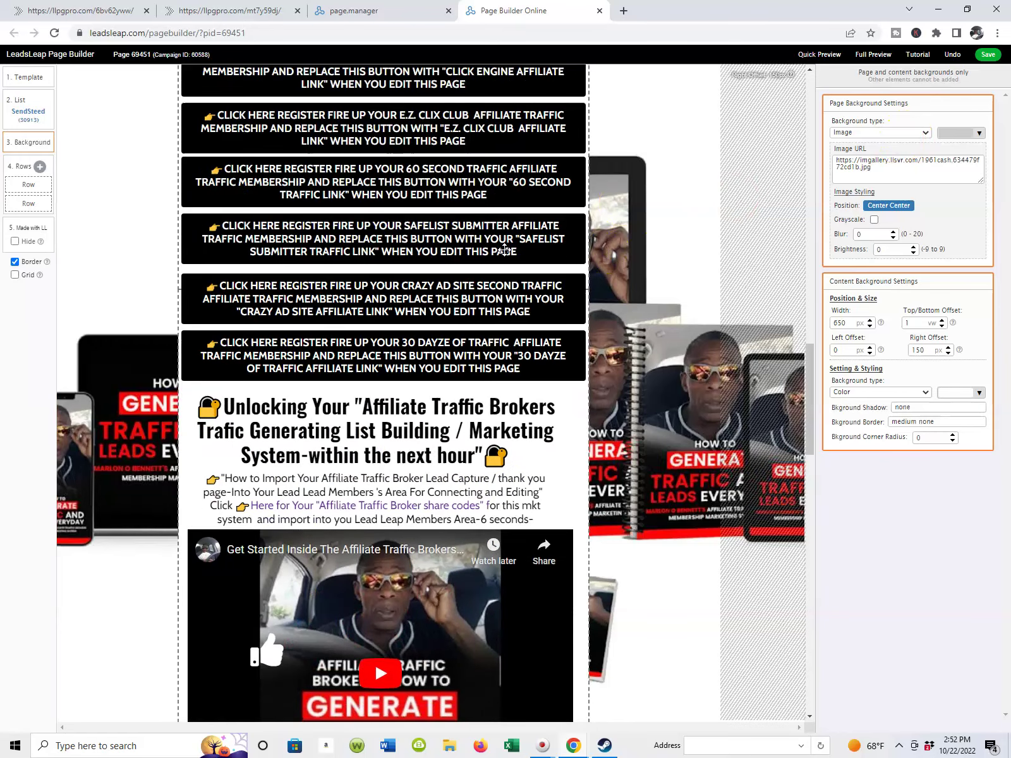
pyautogui.scroll(-5, 505, 253)
pyautogui.scroll(-11, 505, 253)
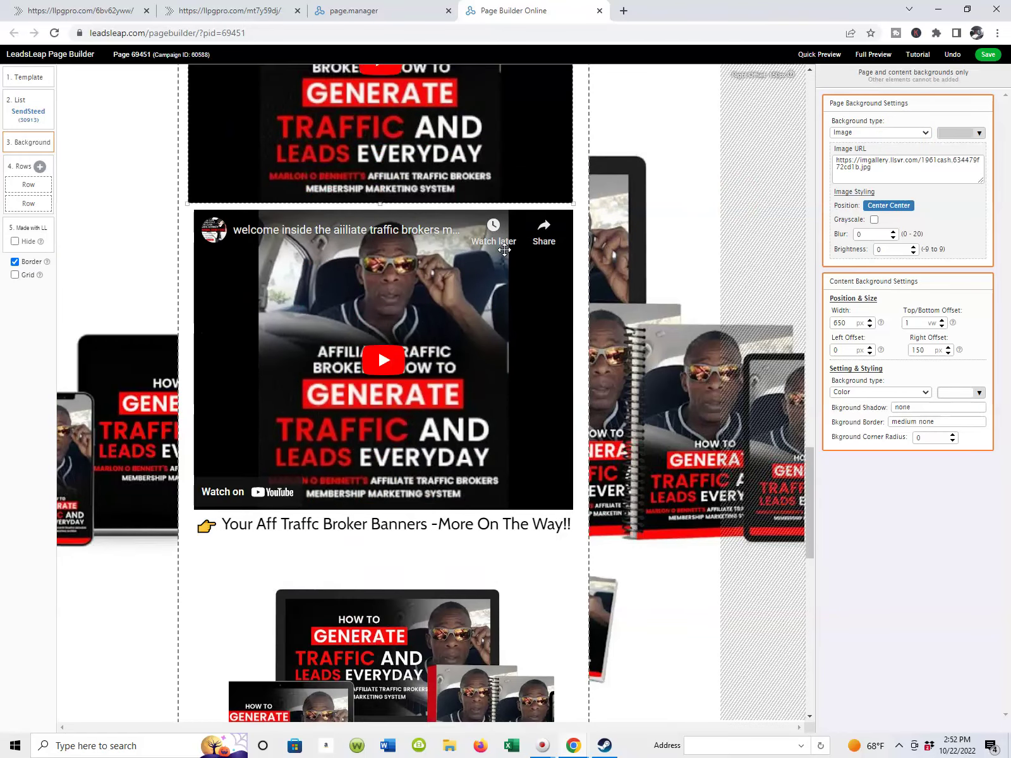
pyautogui.scroll(-3, 504, 250)
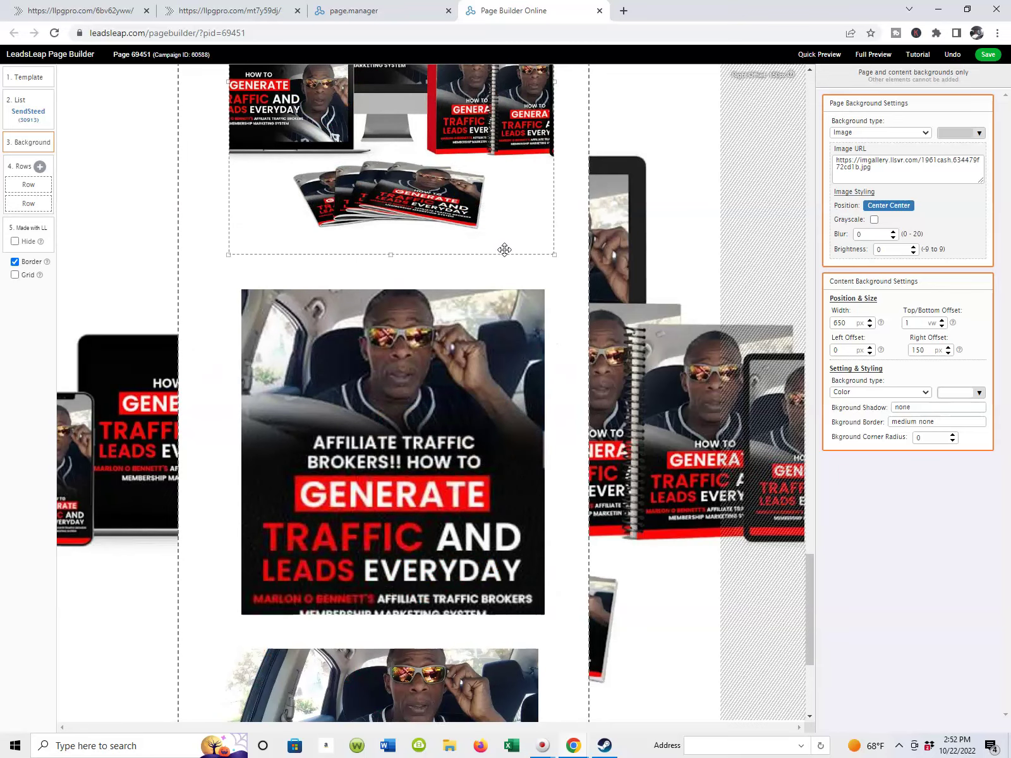
pyautogui.scroll(17, 504, 250)
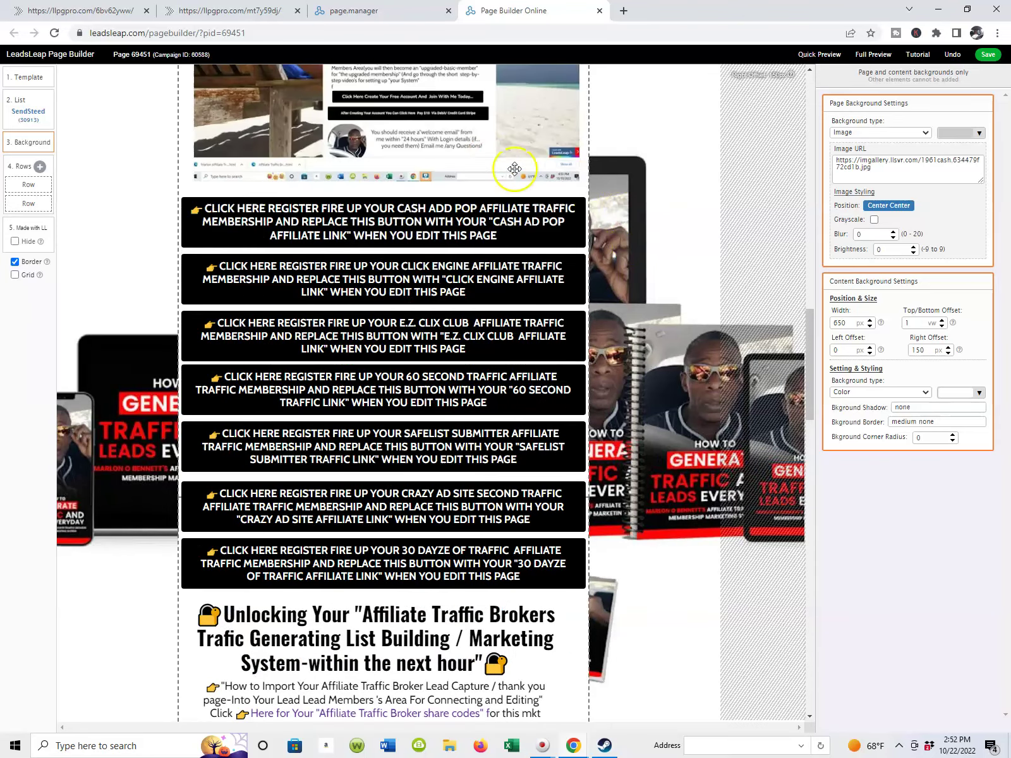
pyautogui.scroll(10, 515, 169)
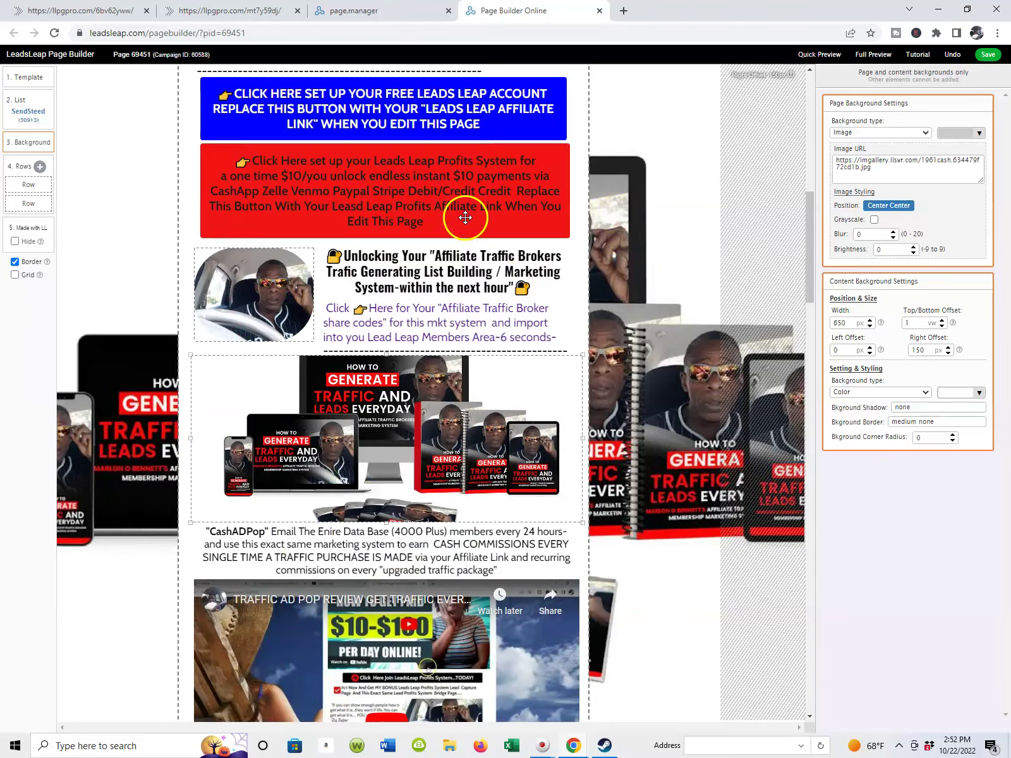
# Highlight the blue free LeadsLeap account button's text in its settings, and save the page despite the form warnings.
pyautogui.scroll(4, 465, 218)
pyautogui.click(400, 370)
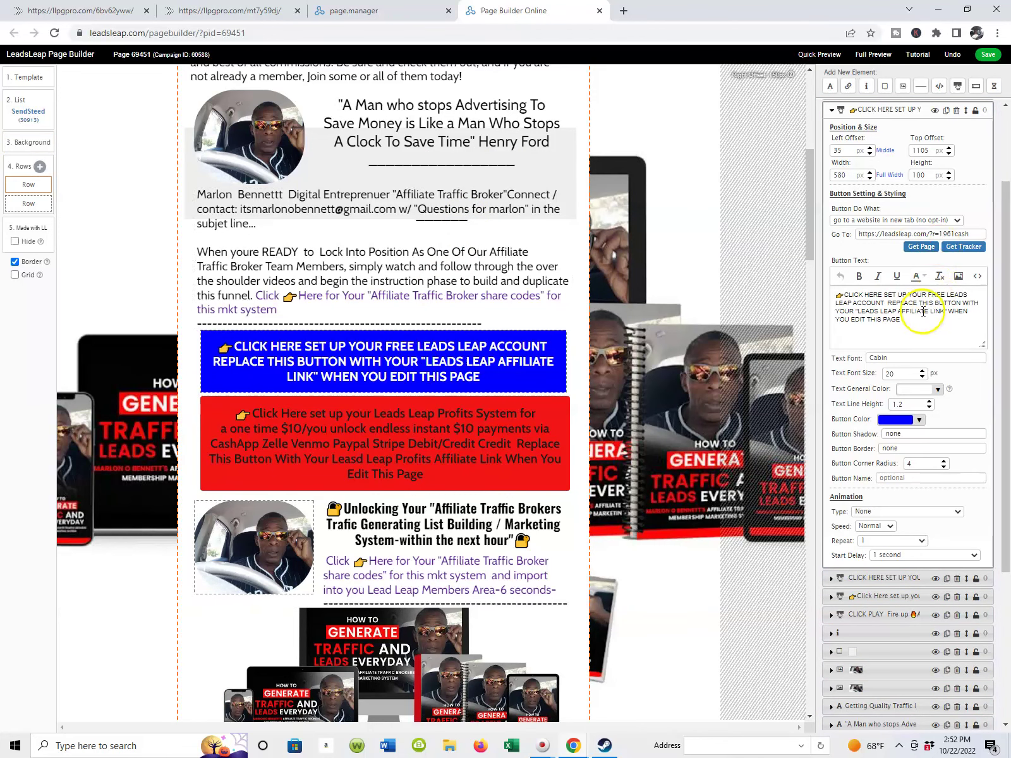
pyautogui.moveTo(898, 323); pyautogui.dragTo(788, 297)
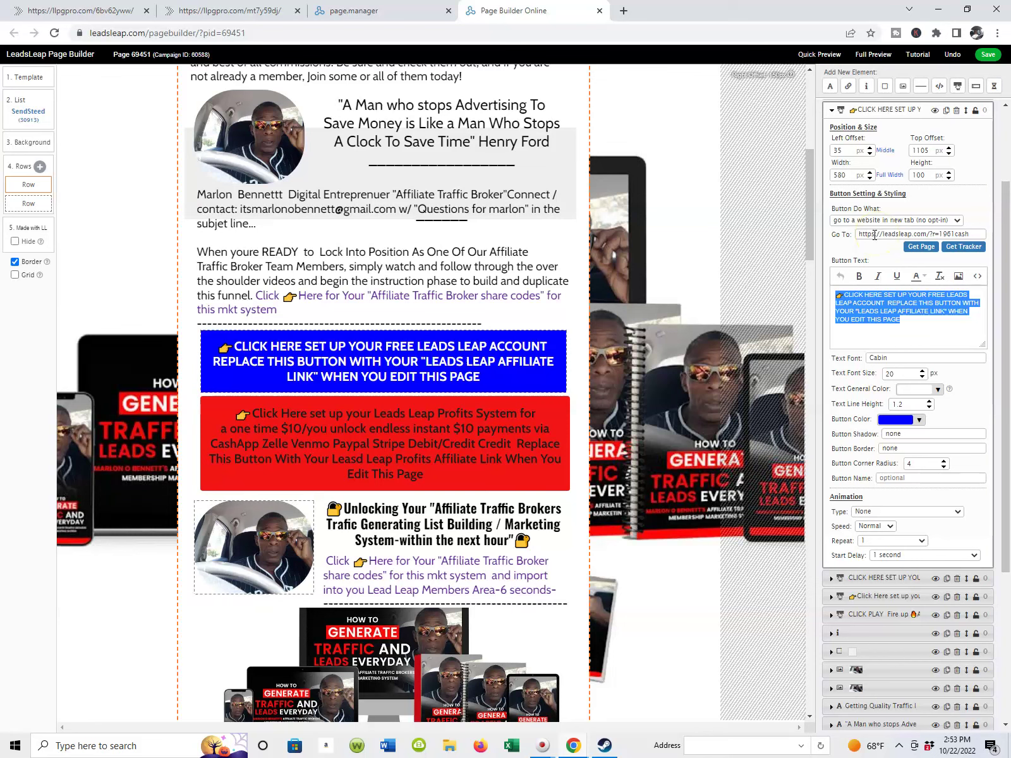
pyautogui.click(986, 55)
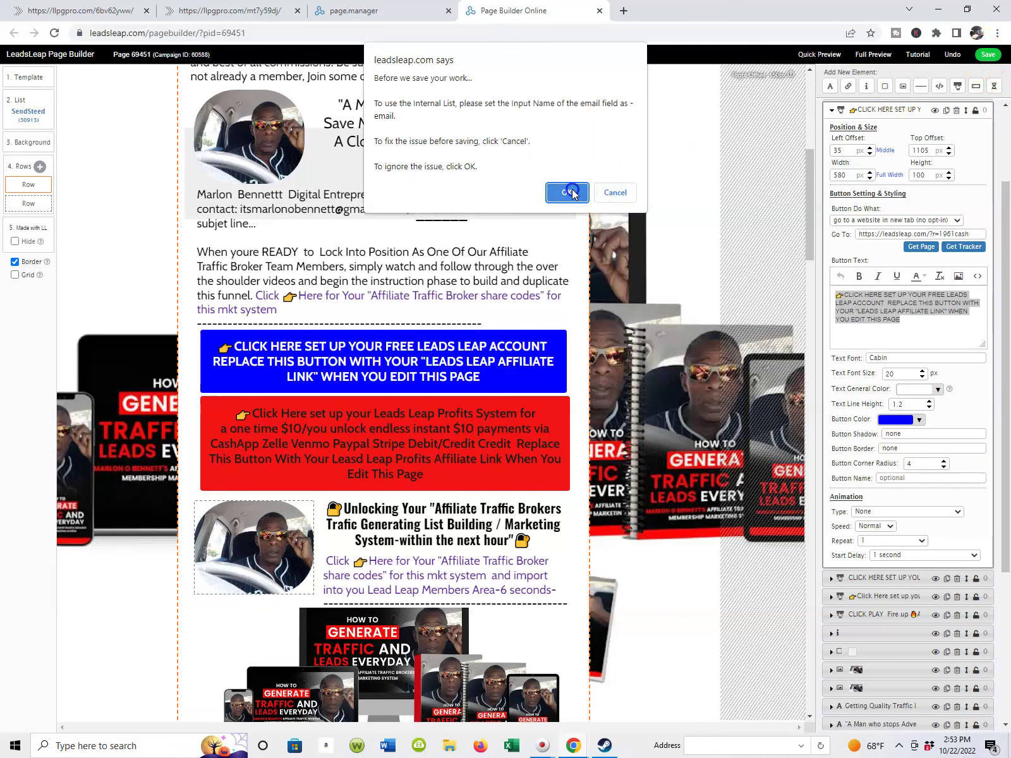
pyautogui.click(568, 189)
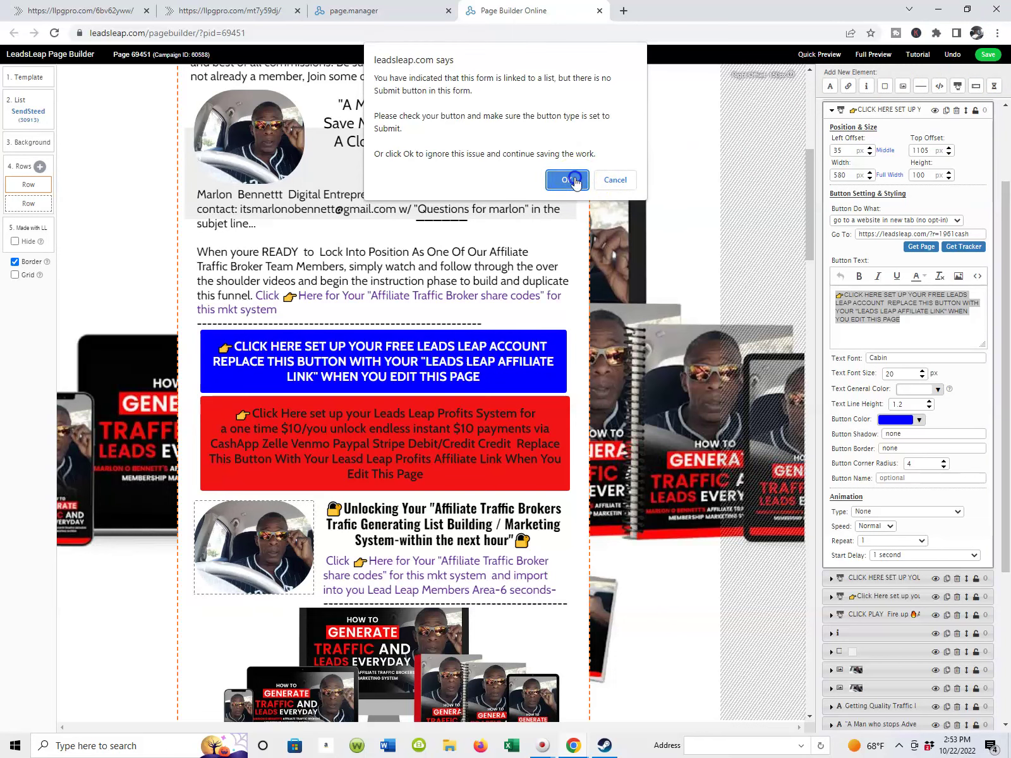
pyautogui.click(571, 180)
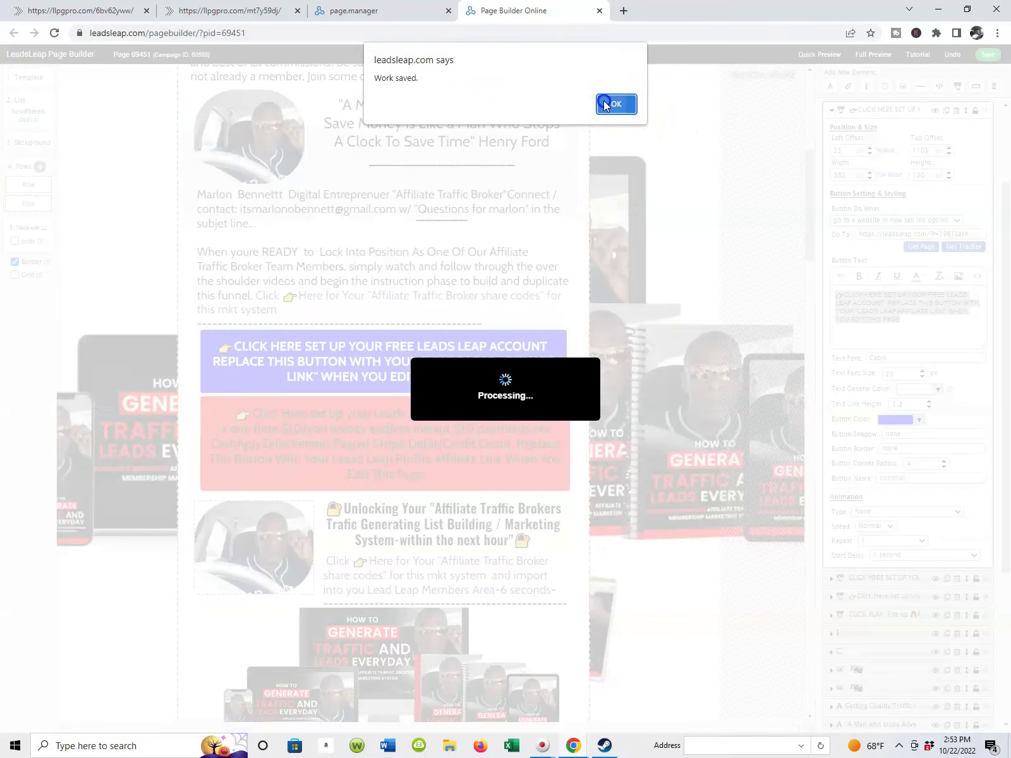
pyautogui.click(608, 102)
# Open the red LeadsLeap Profits System button's settings and highlight its entire button text.
pyautogui.scroll(-4, 542, 248)
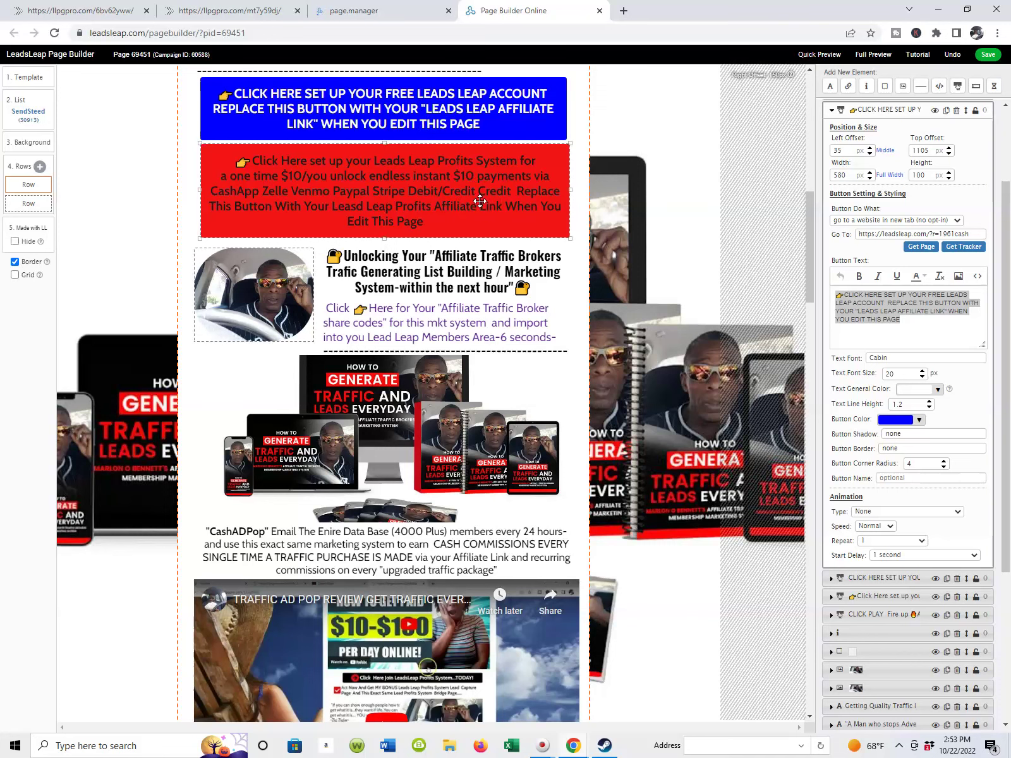
pyautogui.click(496, 198)
pyautogui.click(726, 251)
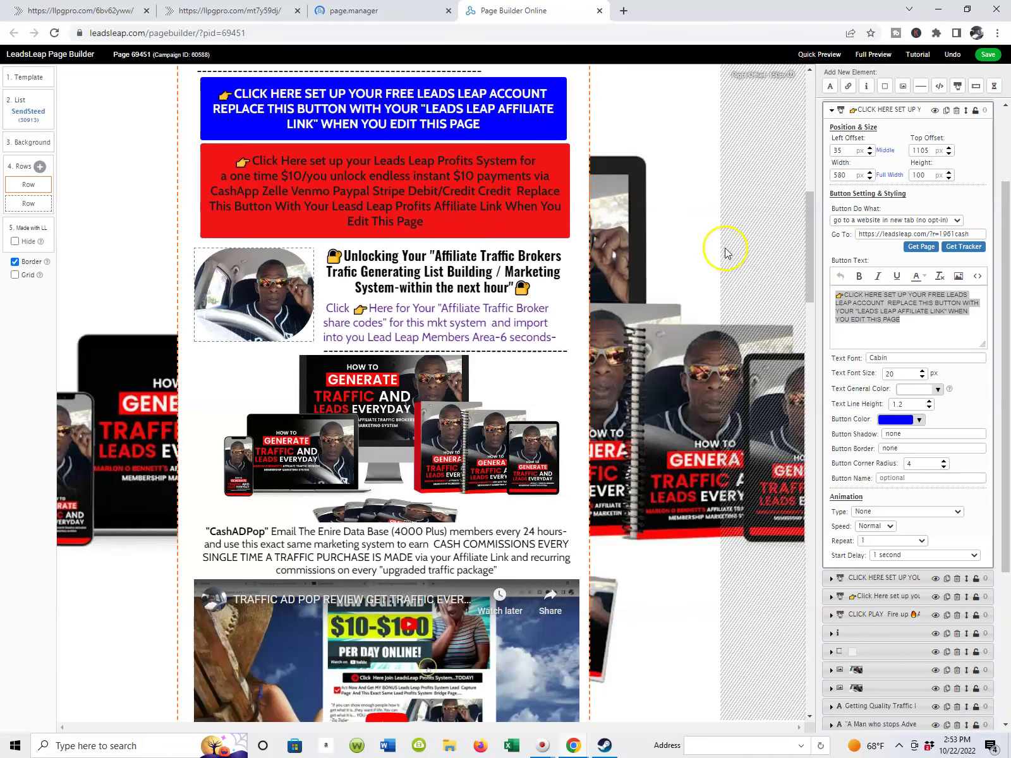
pyautogui.scroll(1, 519, 165)
pyautogui.click(519, 168)
pyautogui.click(435, 229)
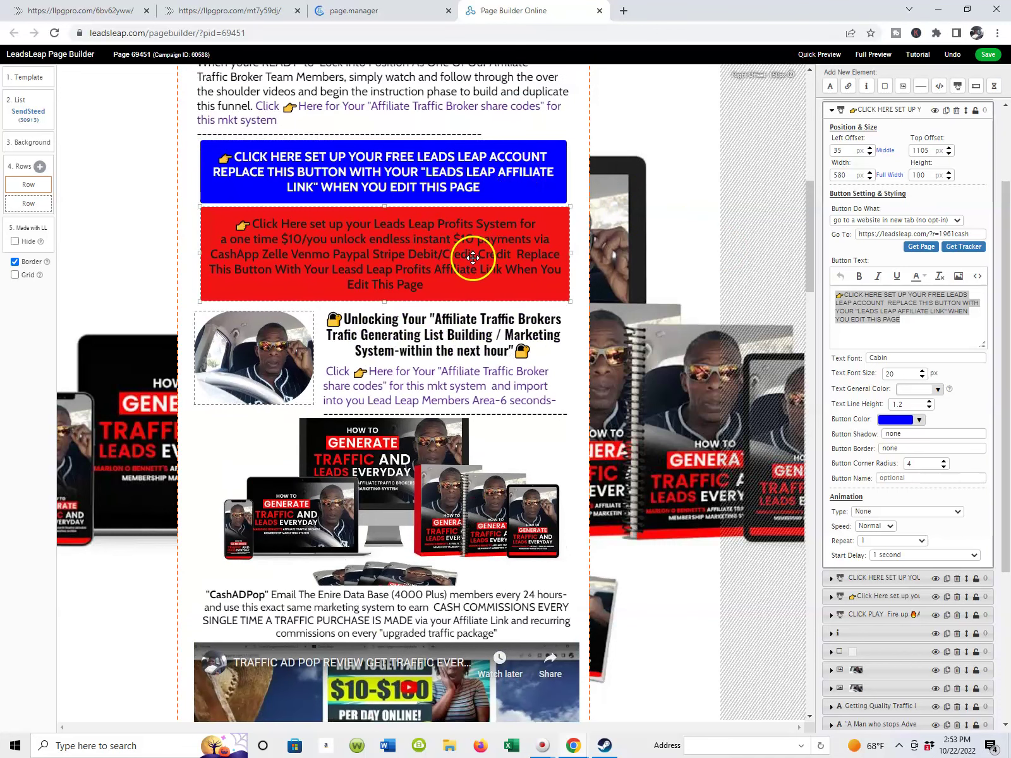
pyautogui.click(886, 333)
pyautogui.moveTo(898, 341); pyautogui.dragTo(796, 251)
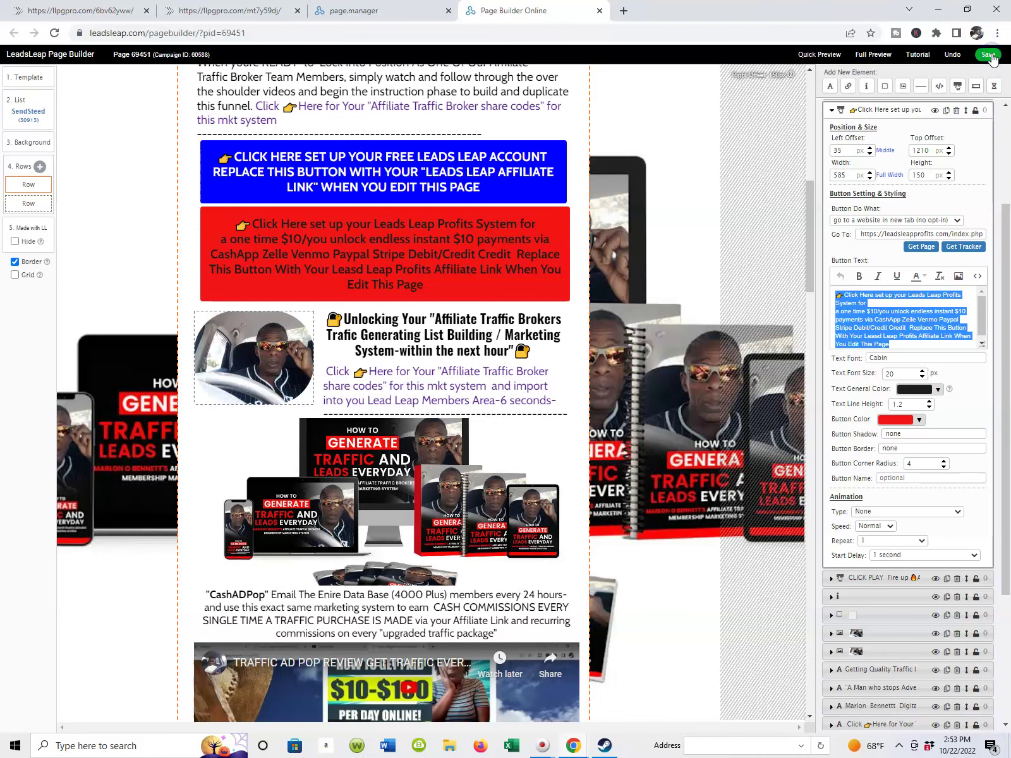
# Save the page with the red button selected, ignoring the email field and Submit button issues.
pyautogui.click(990, 55)
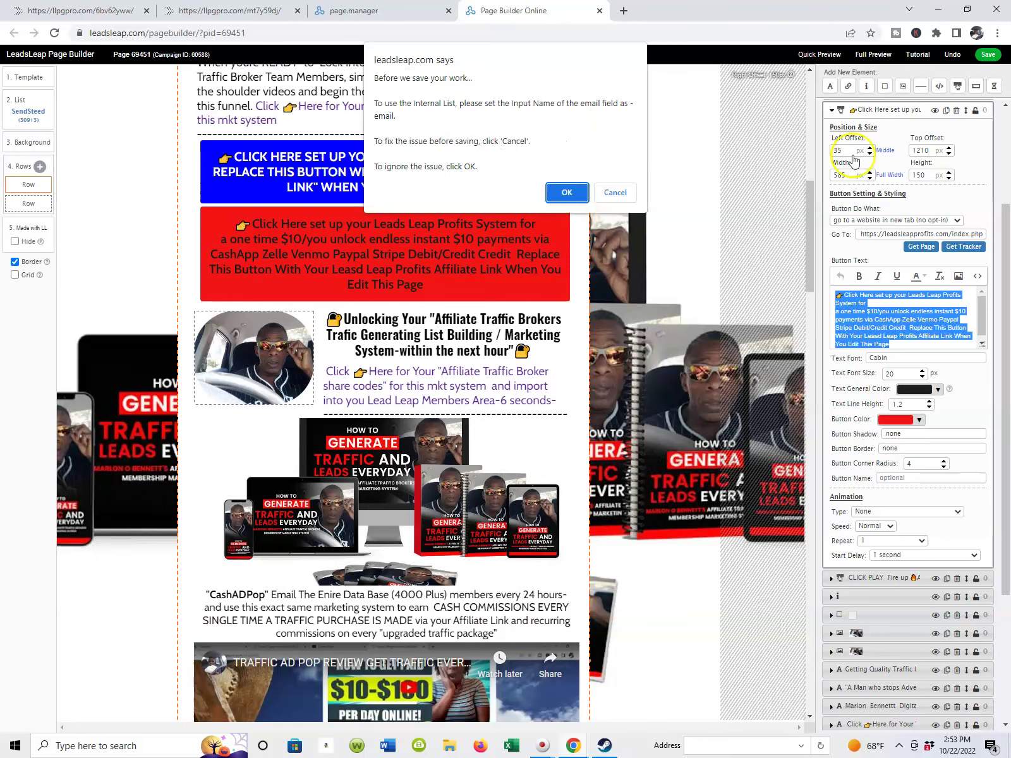
pyautogui.click(582, 197)
pyautogui.click(572, 180)
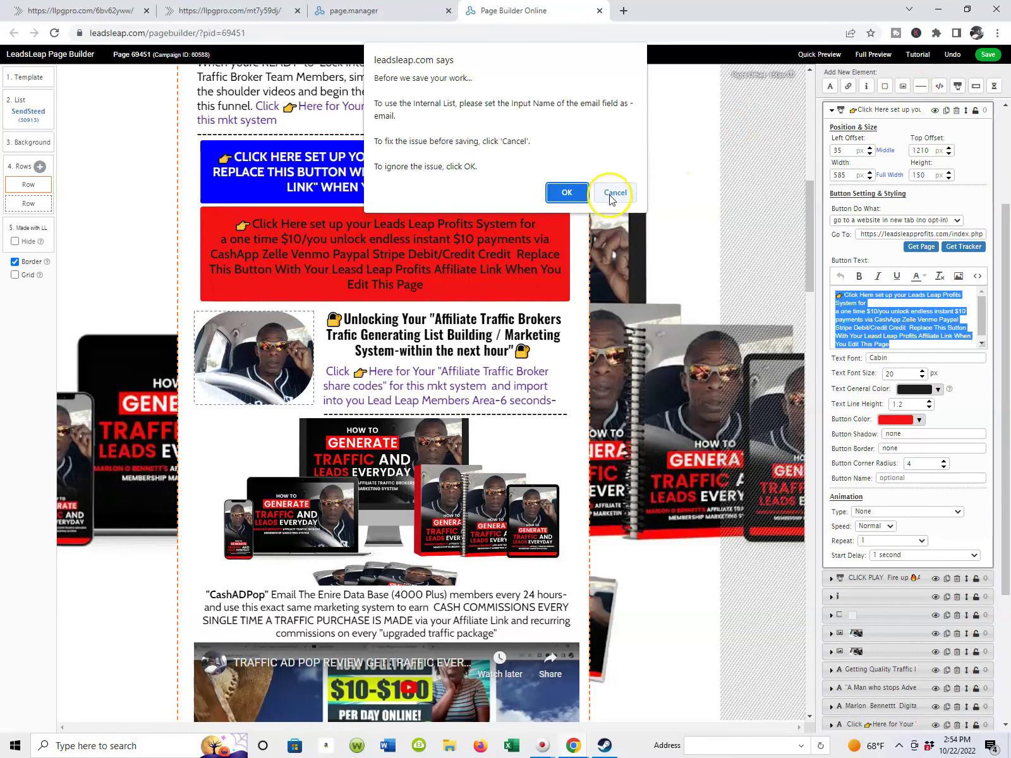
pyautogui.click(566, 194)
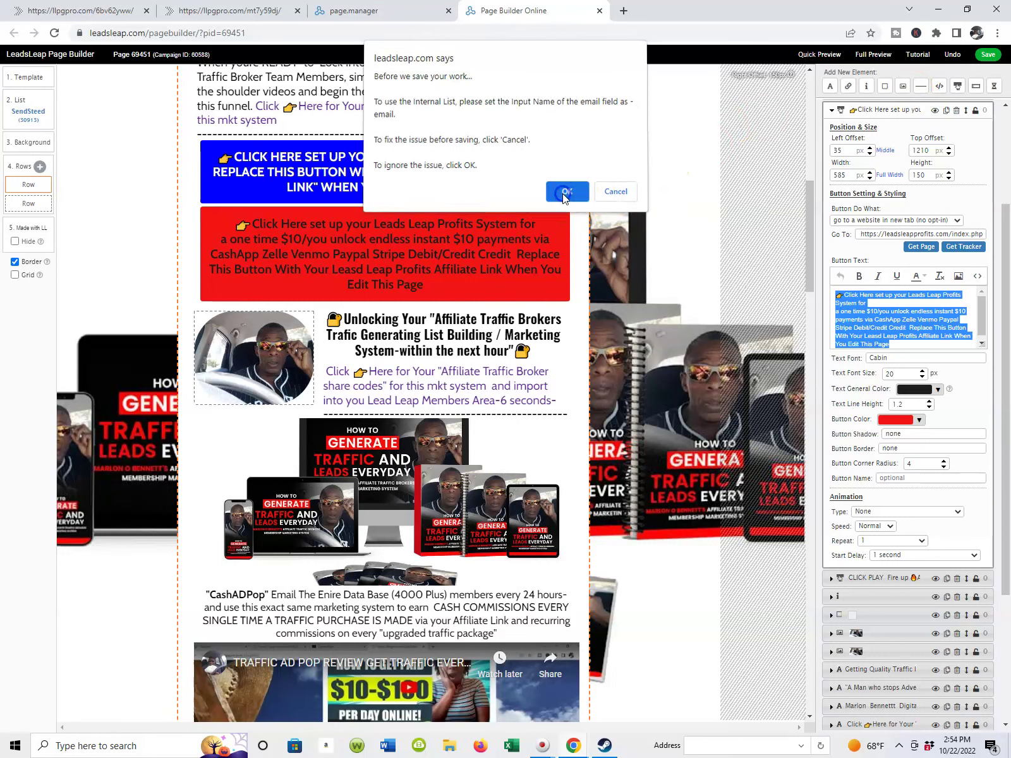
pyautogui.click(572, 181)
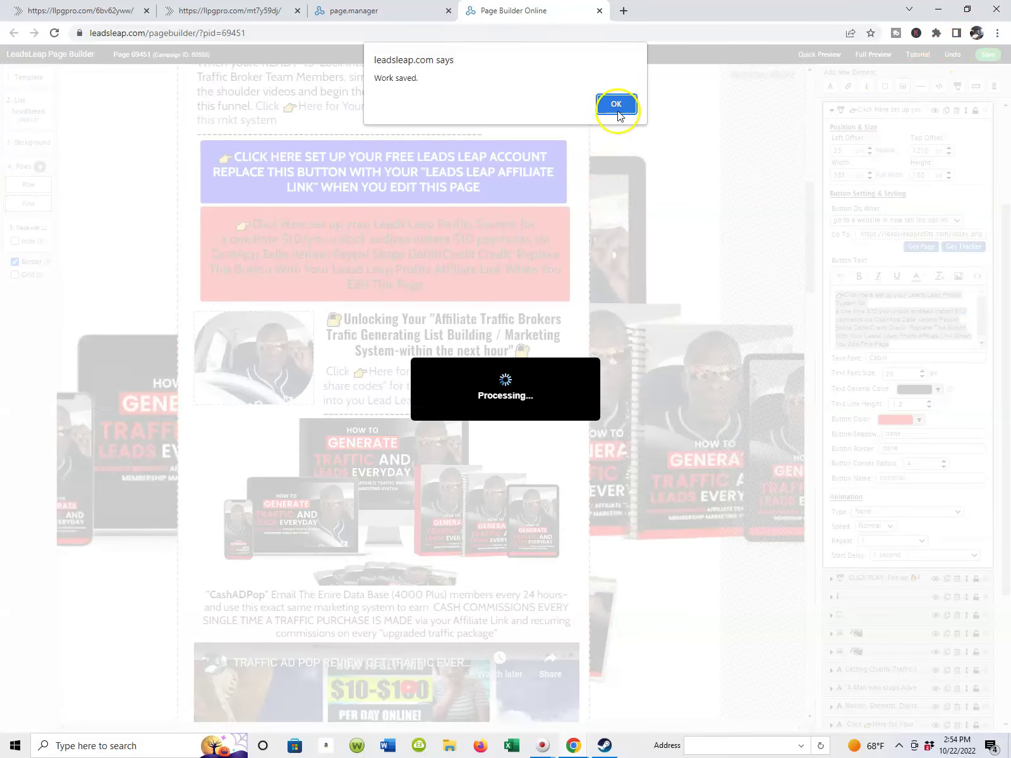
pyautogui.click(617, 105)
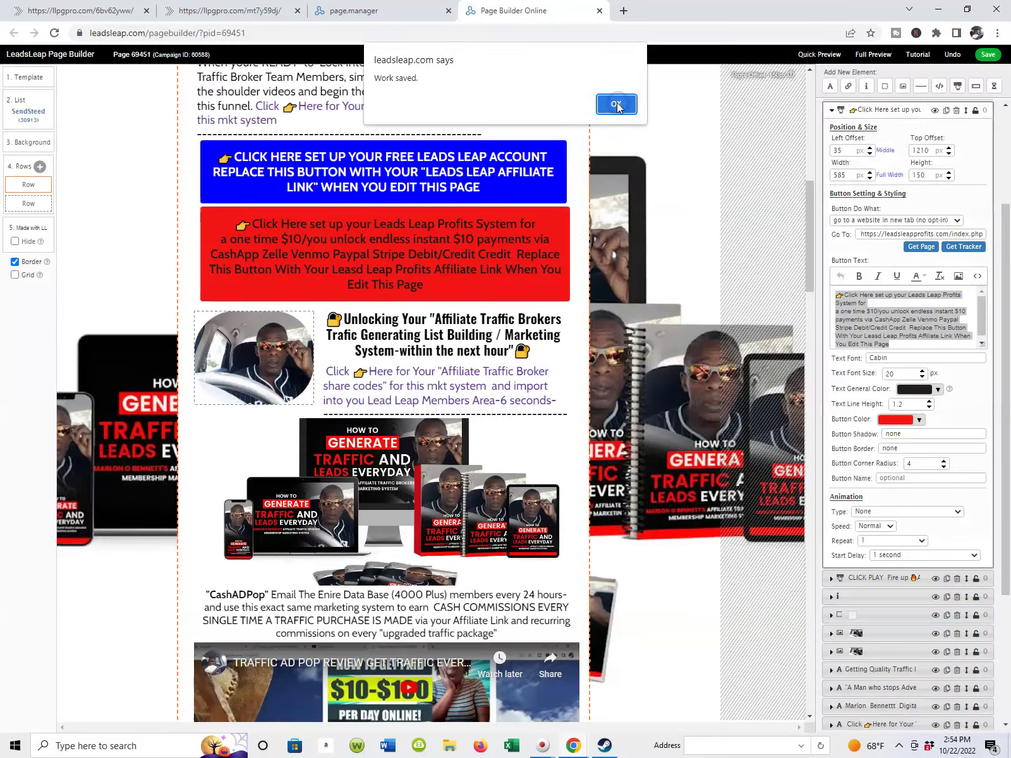
# Examine the black traffic membership buttons below the CashADPop video that need personal affiliate links.
pyautogui.scroll(-10, 630, 205)
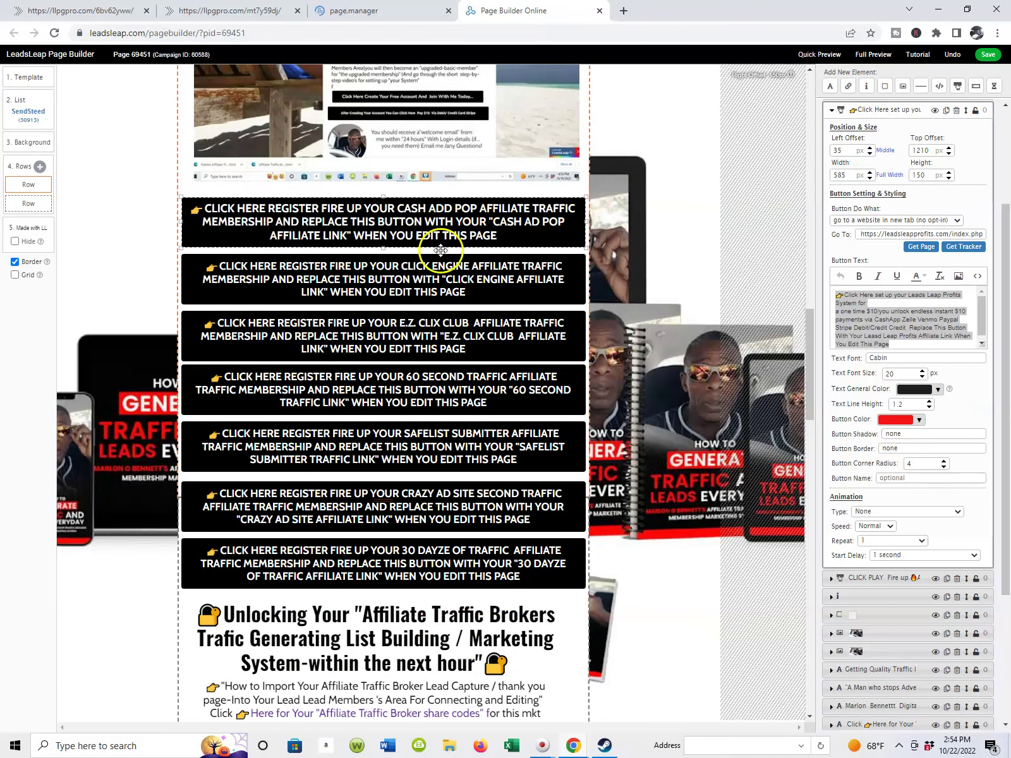
pyautogui.scroll(-2, 542, 232)
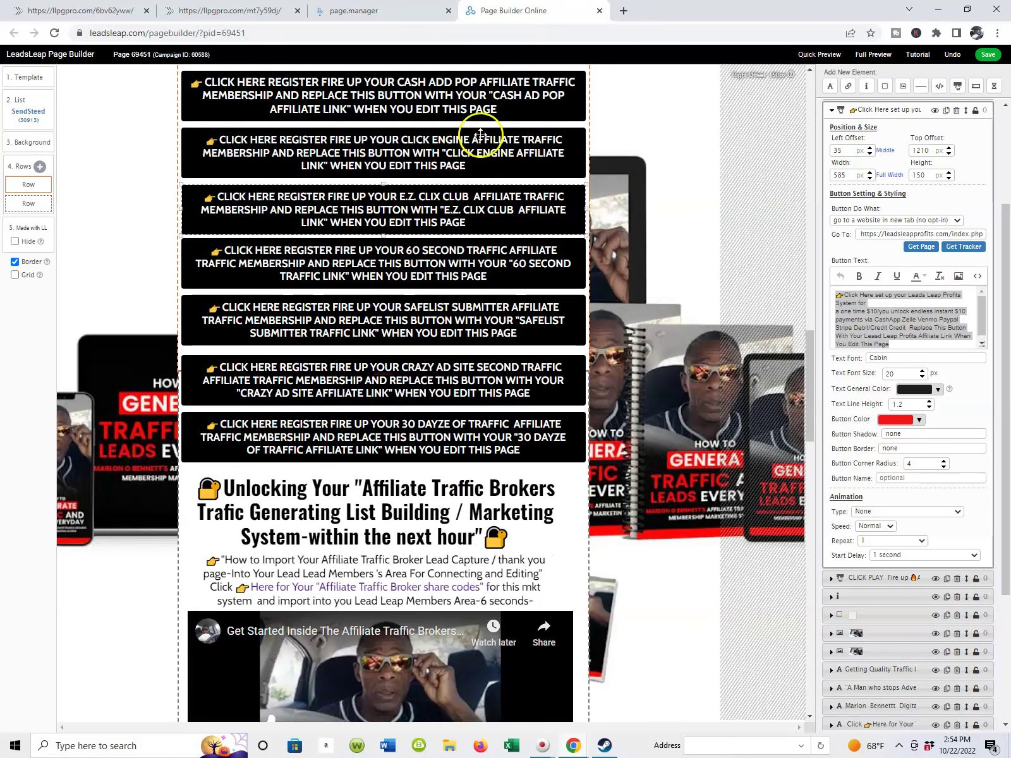
pyautogui.scroll(-1, 569, 129)
pyautogui.scroll(3, 566, 132)
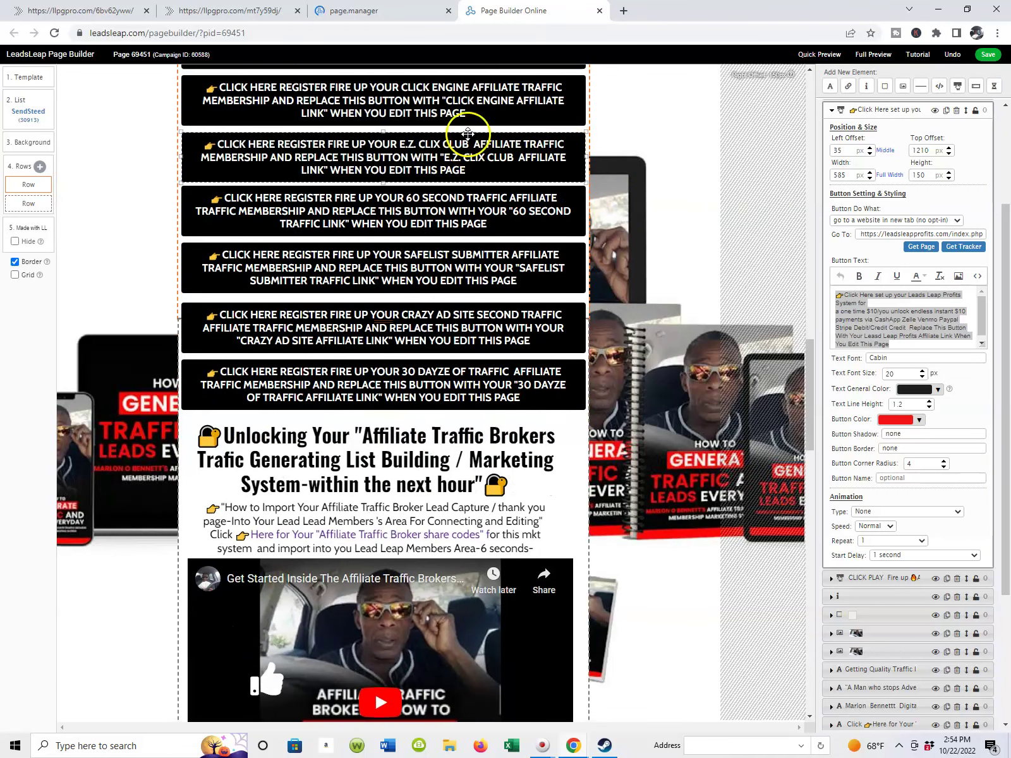
pyautogui.scroll(-2, 443, 159)
pyautogui.scroll(6, 440, 162)
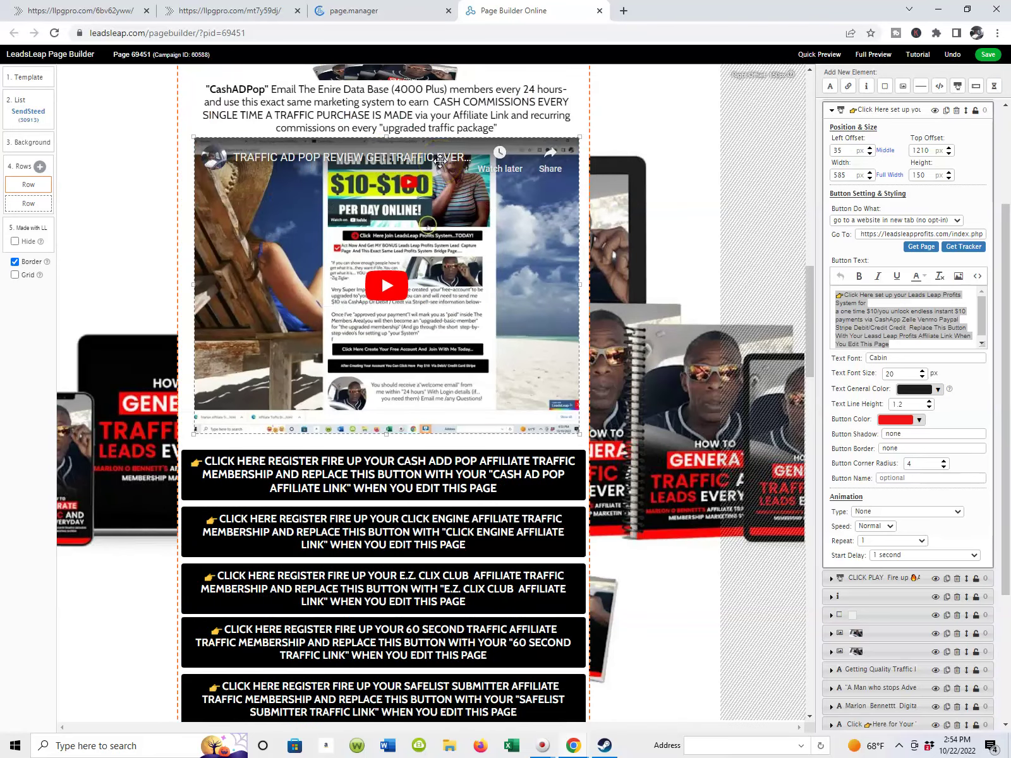
pyautogui.scroll(2, 440, 162)
pyautogui.scroll(-6, 376, 258)
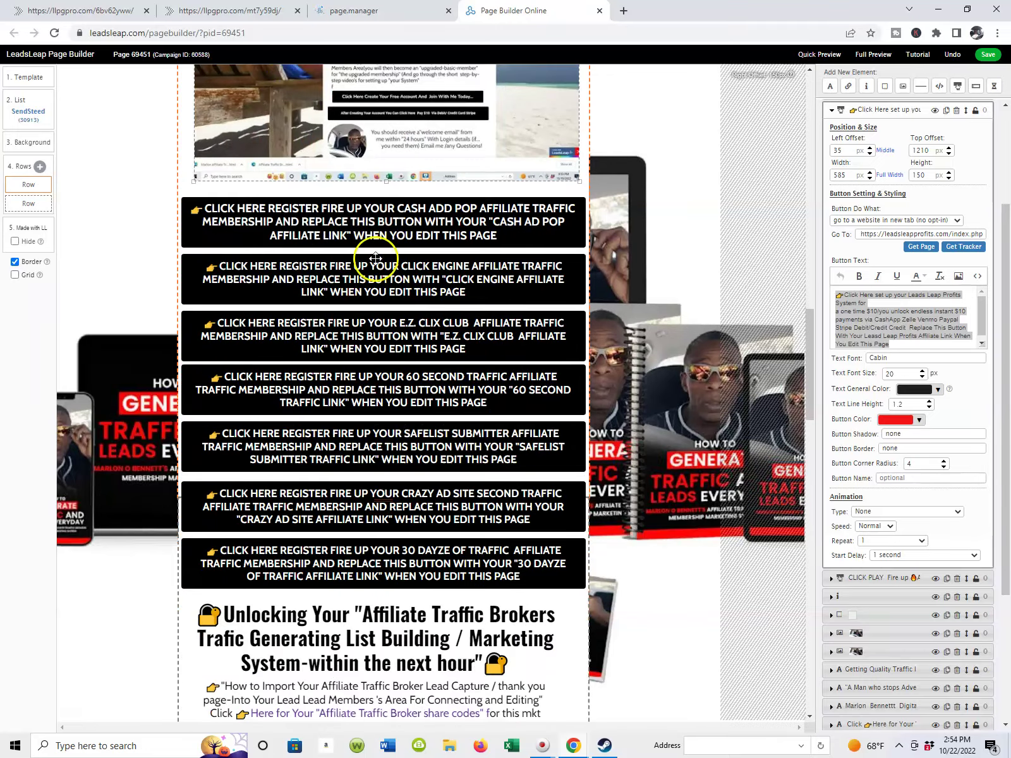
# Review the rest of the bridge page, covering the training videos, banners, SEO Dominator and membership bonus links.
pyautogui.scroll(-7, 375, 258)
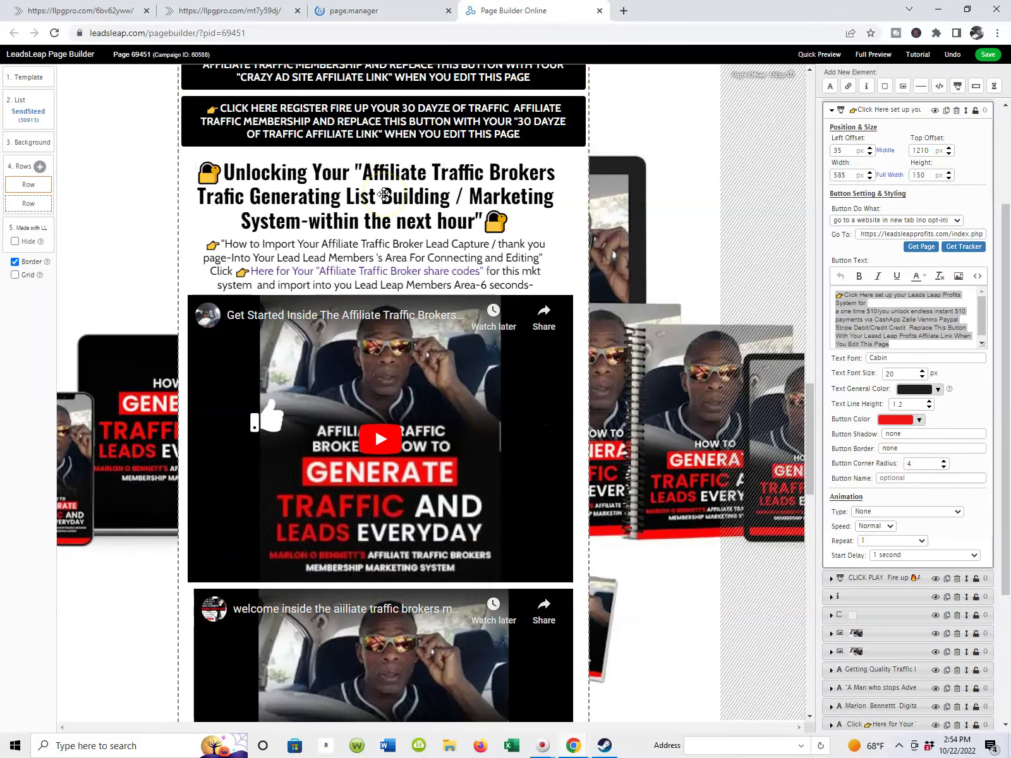
pyautogui.scroll(4, 383, 194)
pyautogui.scroll(-6, 384, 191)
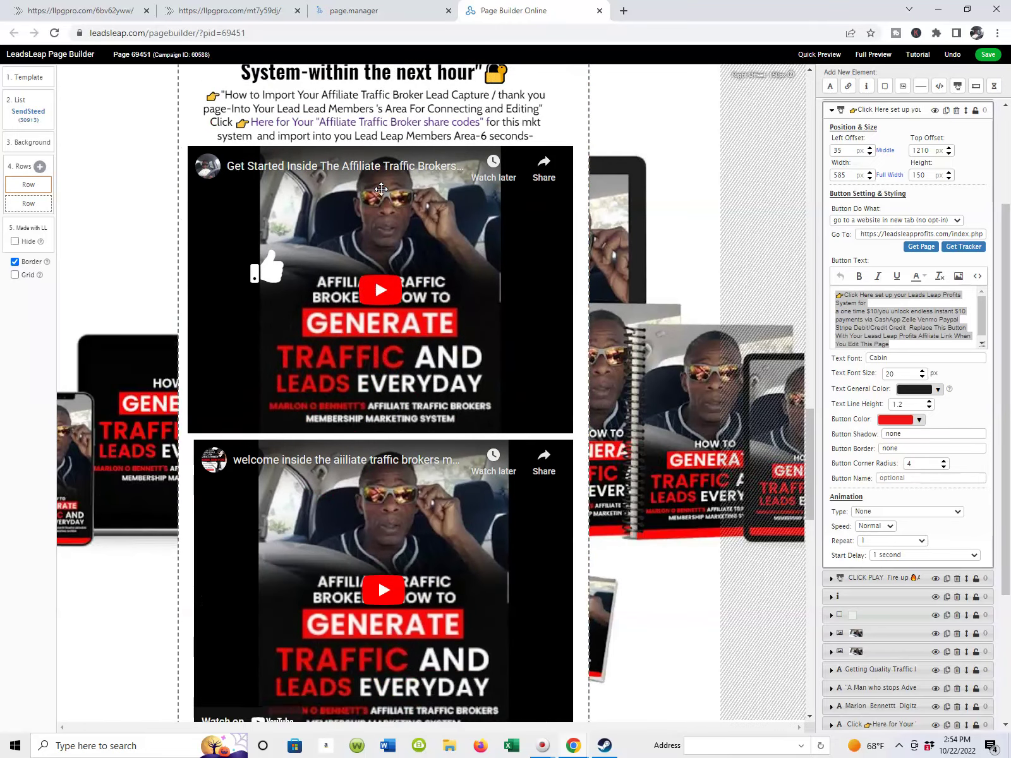
pyautogui.scroll(-11, 381, 189)
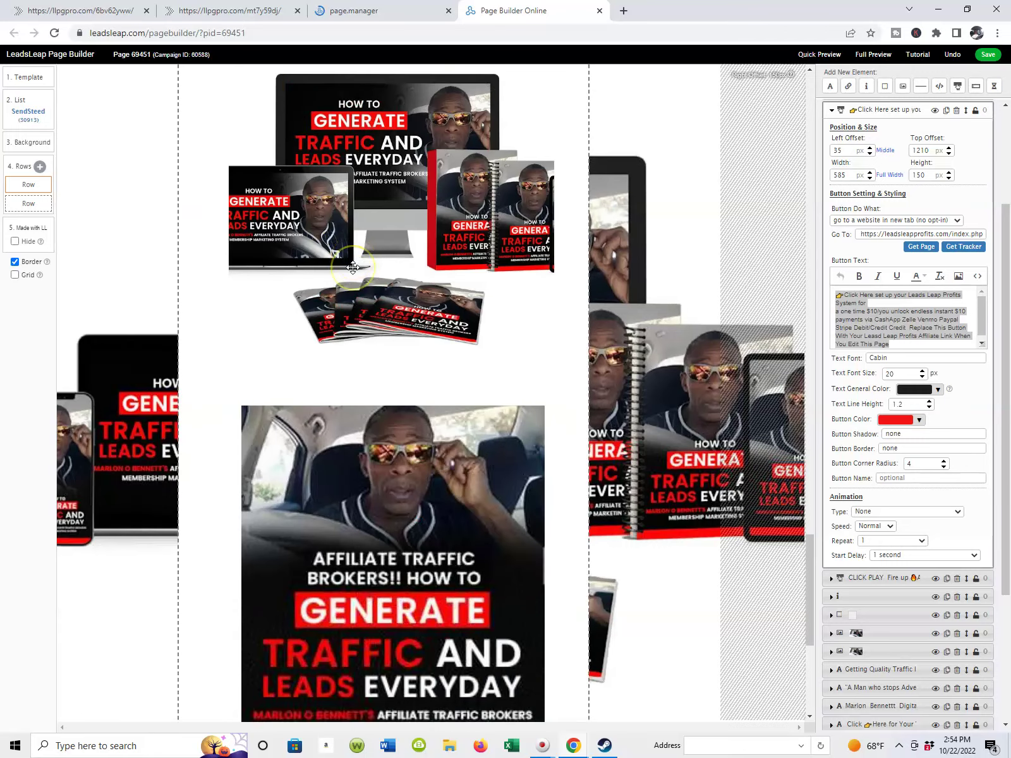
pyautogui.scroll(-6, 350, 266)
pyautogui.scroll(5, 436, 293)
pyautogui.scroll(1, 439, 295)
pyautogui.scroll(-6, 435, 320)
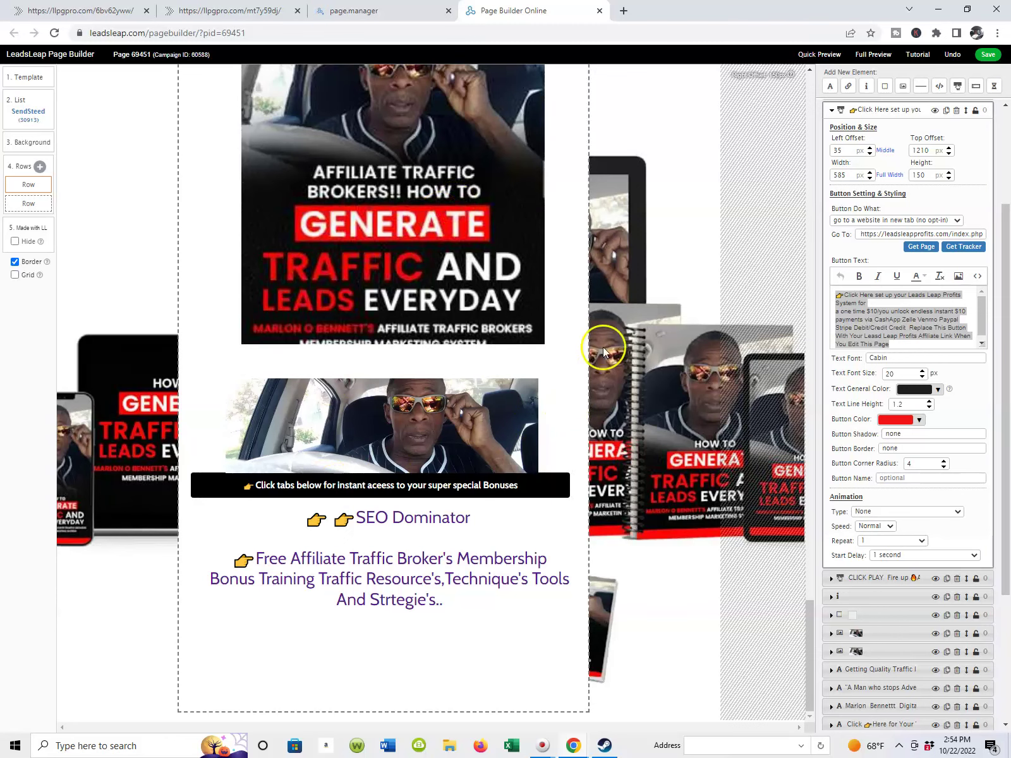
# Save the complete bridge page, bypassing the list form checks.
pyautogui.click(996, 55)
pyautogui.click(567, 189)
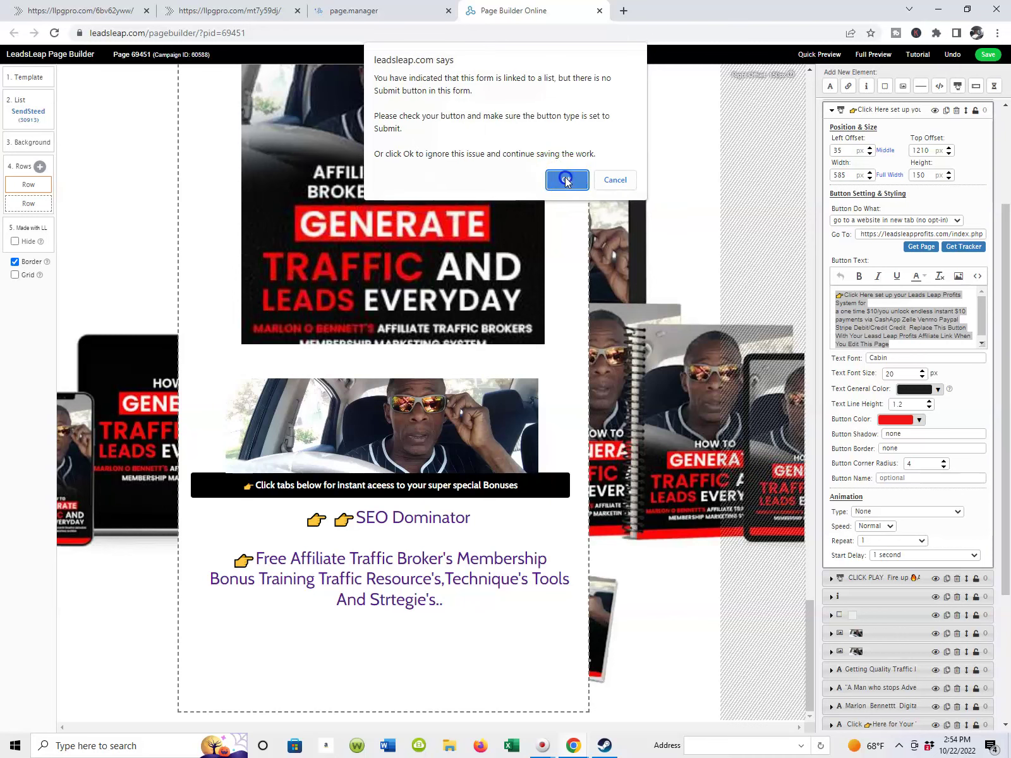
pyautogui.click(566, 180)
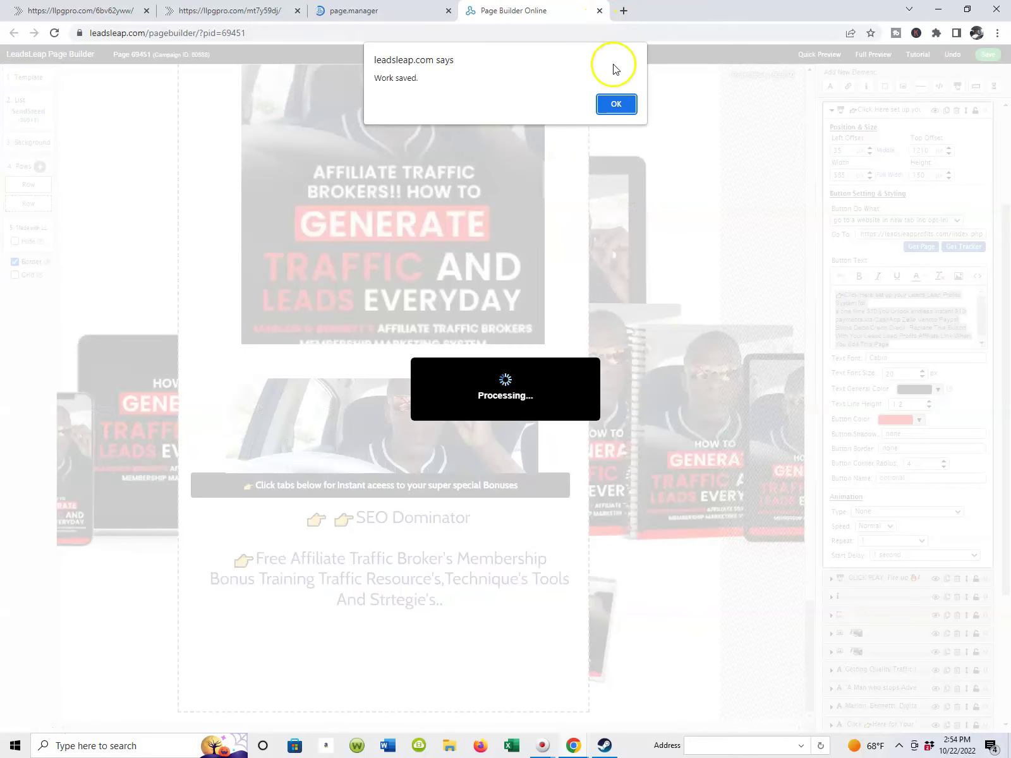
pyautogui.click(615, 103)
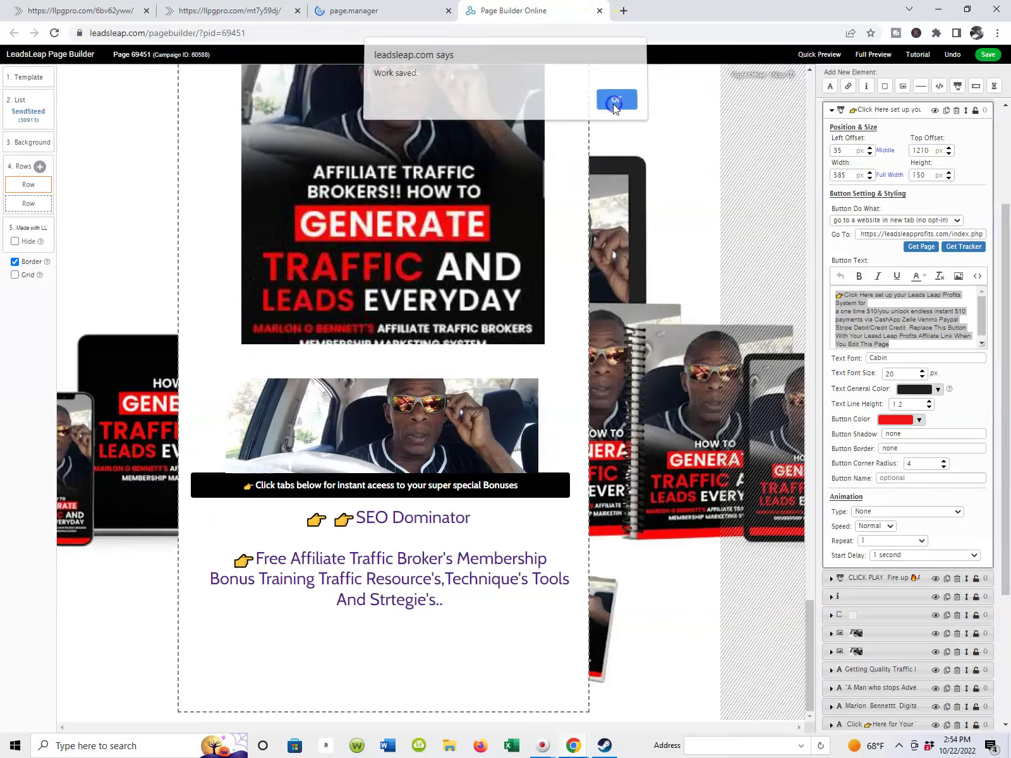
# Close the page editor and open the testout2 campaign's live llpgpro.com/mt7y59dj/ link from Page Manager.
pyautogui.click(599, 11)
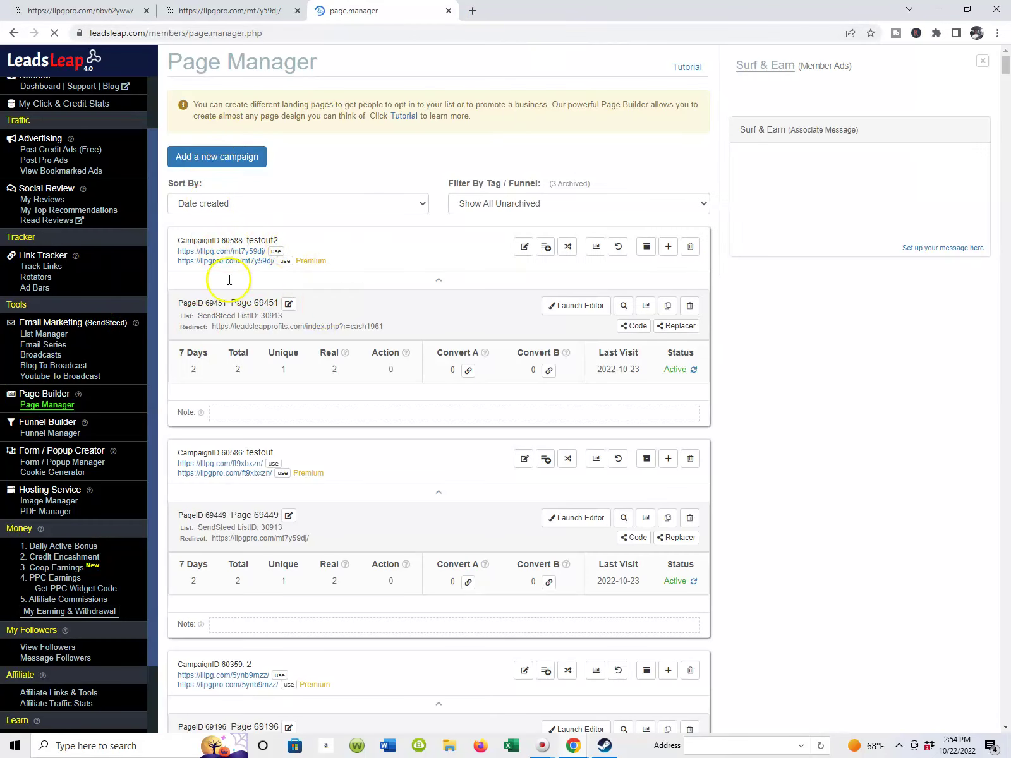
pyautogui.click(256, 263)
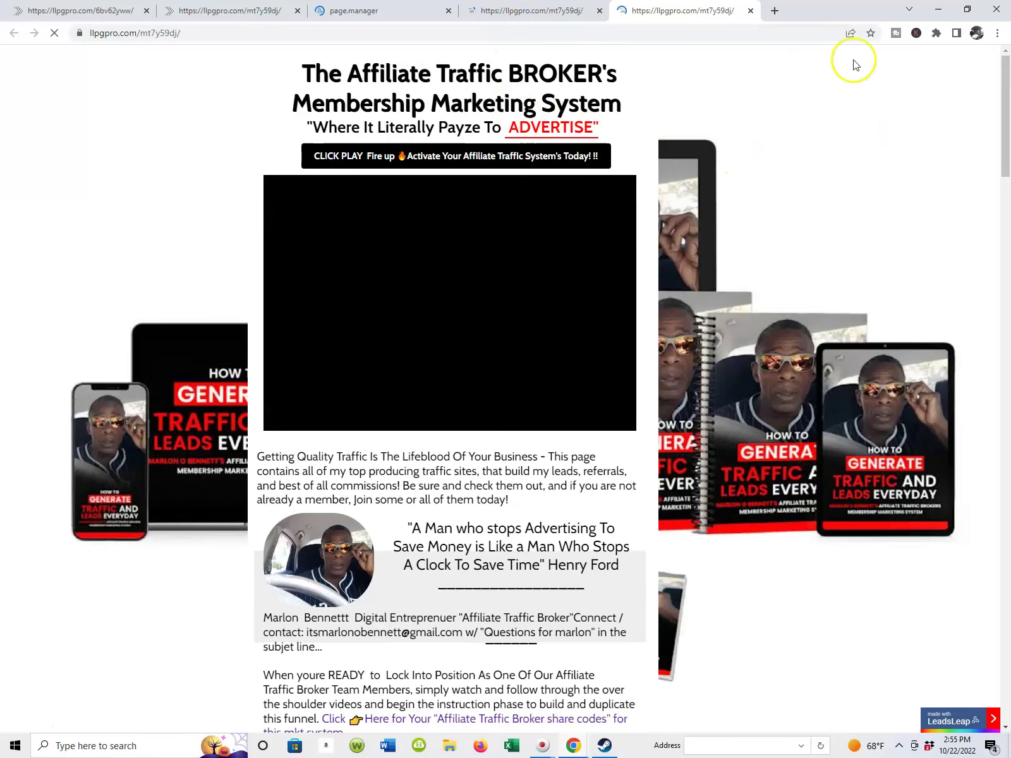
# Check the live bridge page down to its bonus section and open the Free Affiliate Traffic Broker's Membership bonus training link.
pyautogui.scroll(-1, 855, 63)
pyautogui.scroll(-15, 855, 63)
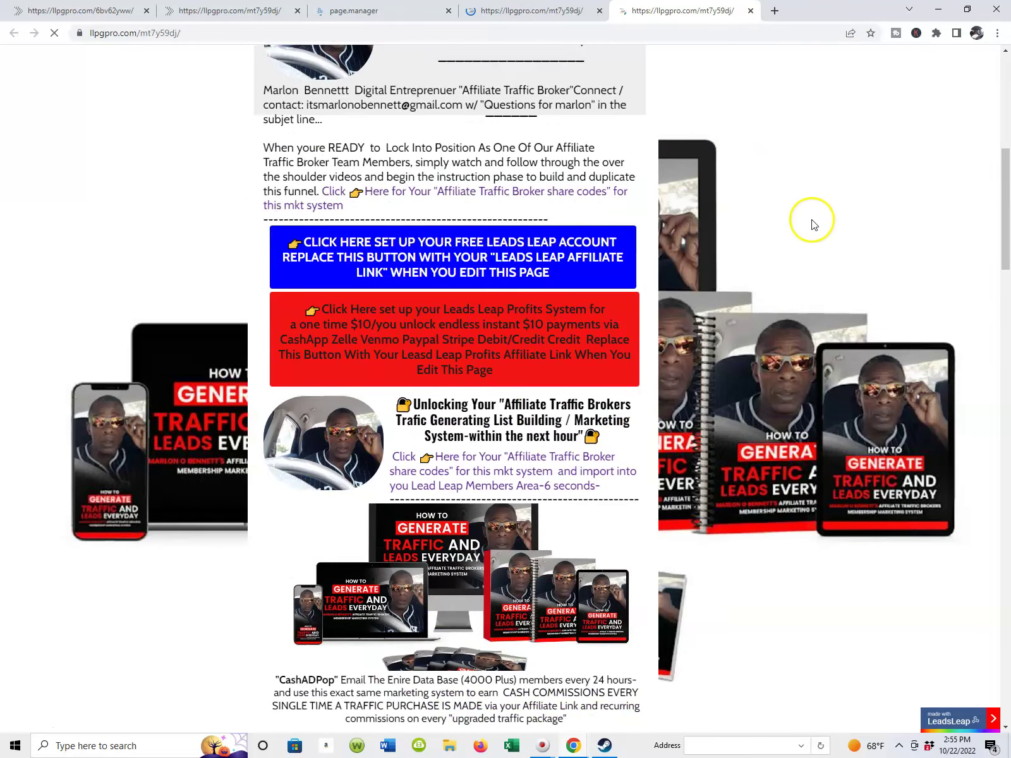
pyautogui.scroll(-20, 803, 402)
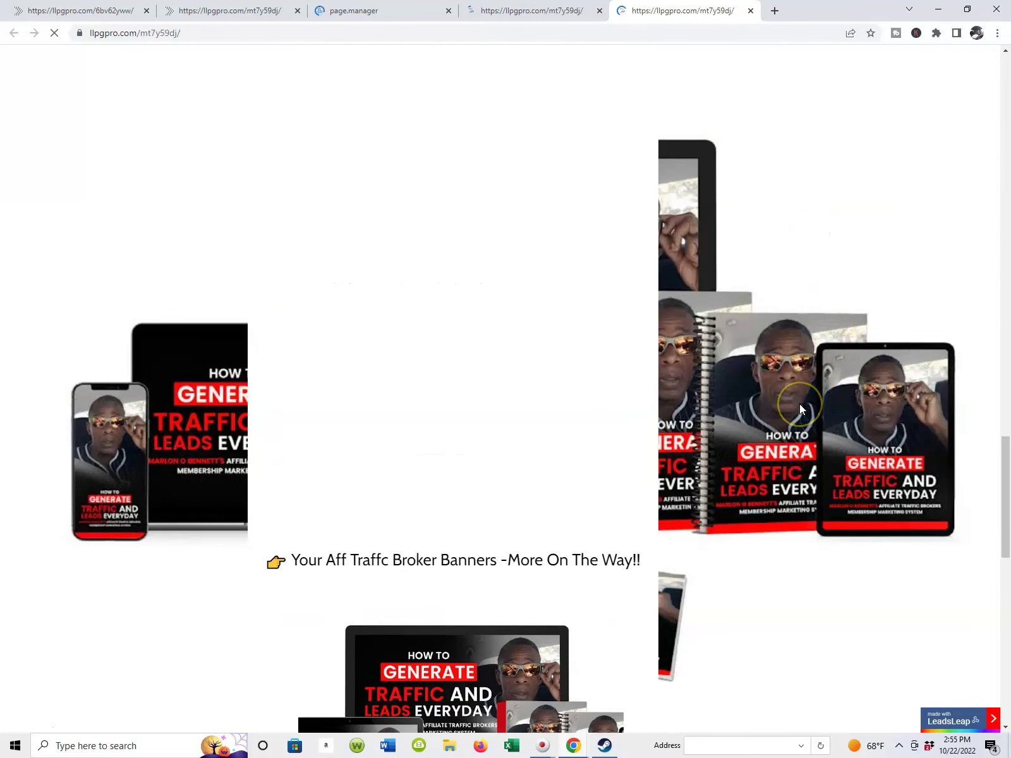
pyautogui.scroll(-10, 800, 404)
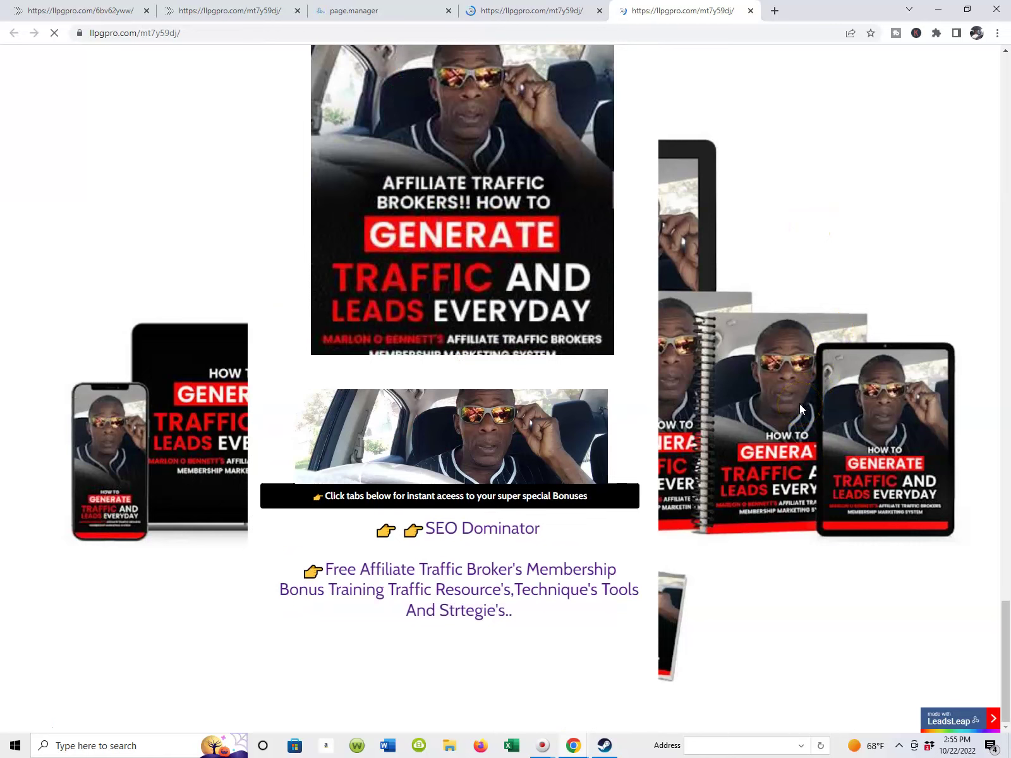
pyautogui.scroll(2, 802, 392)
pyautogui.scroll(-1, 803, 392)
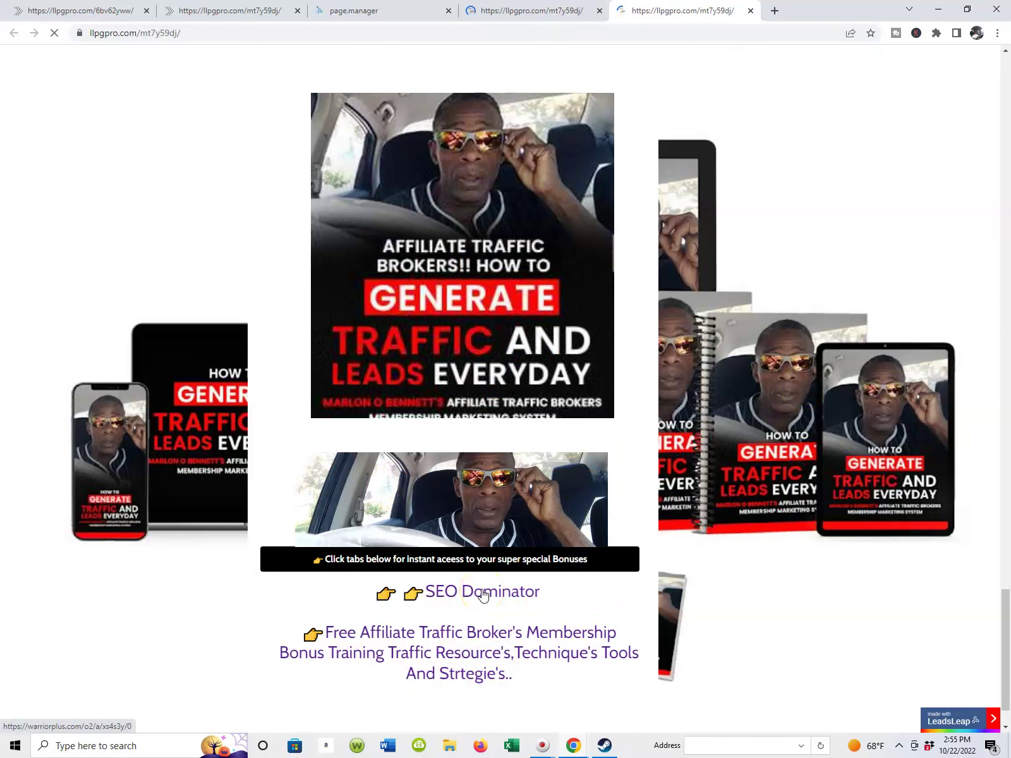
pyautogui.click(344, 636)
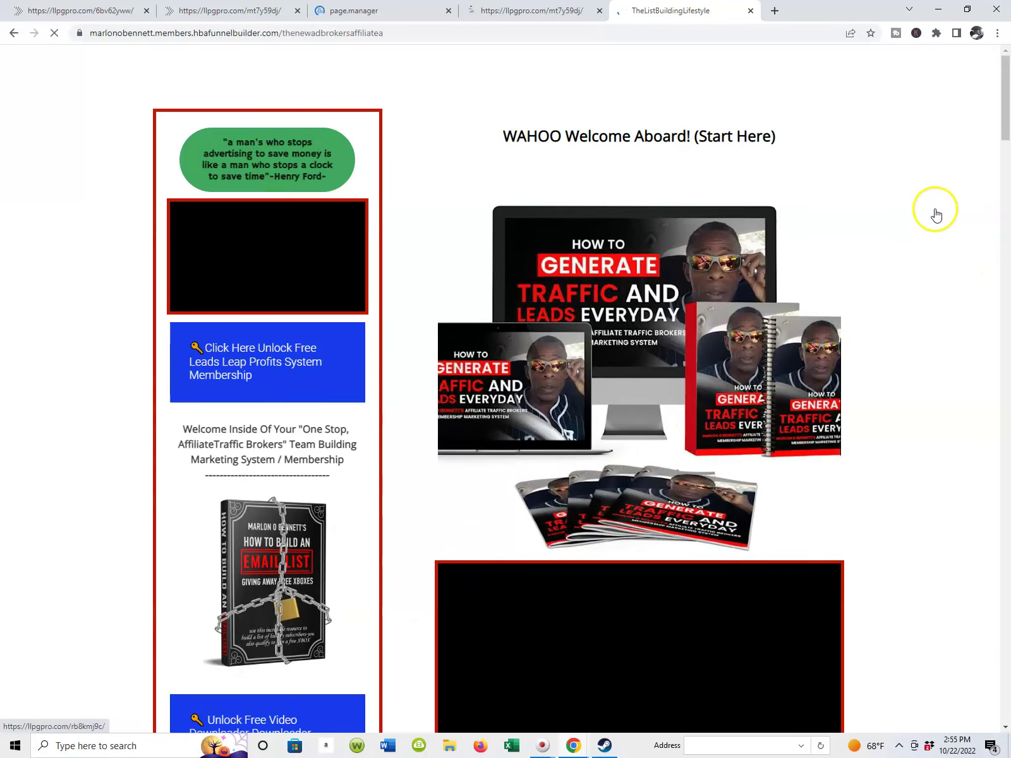
# Review the membership page's resource buttons, videos and traffic-site registration buttons down to the primary business opportunity links.
pyautogui.scroll(-1, 934, 213)
pyautogui.scroll(-5, 919, 168)
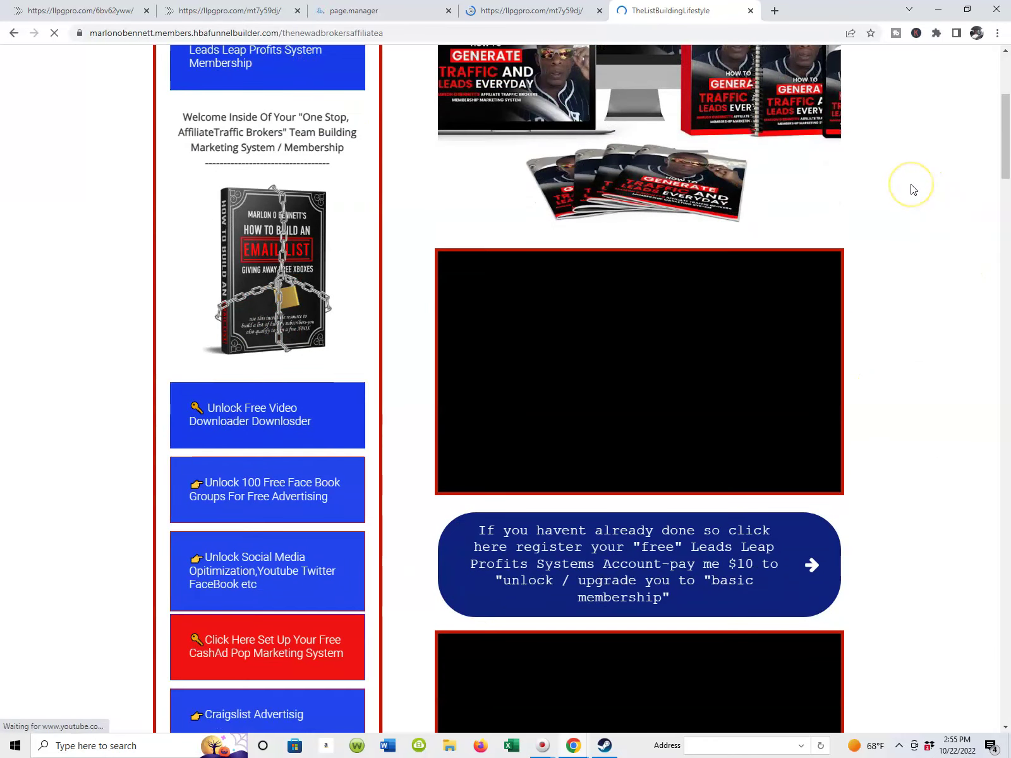
pyautogui.scroll(-5, 913, 189)
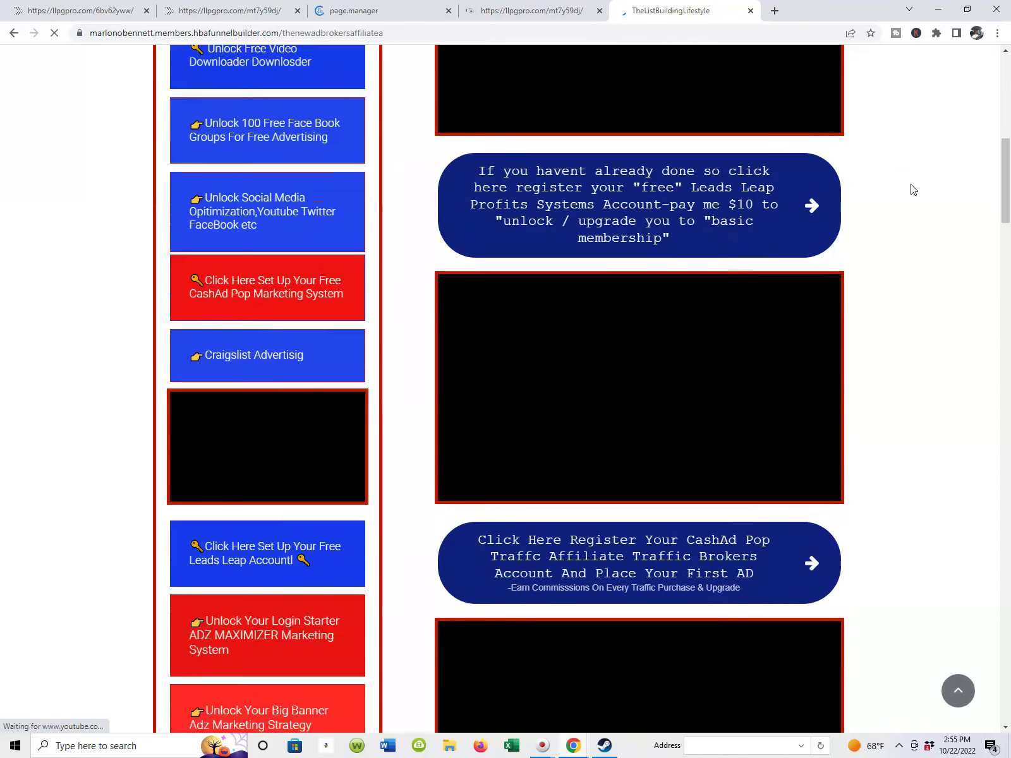
pyautogui.scroll(12, 913, 190)
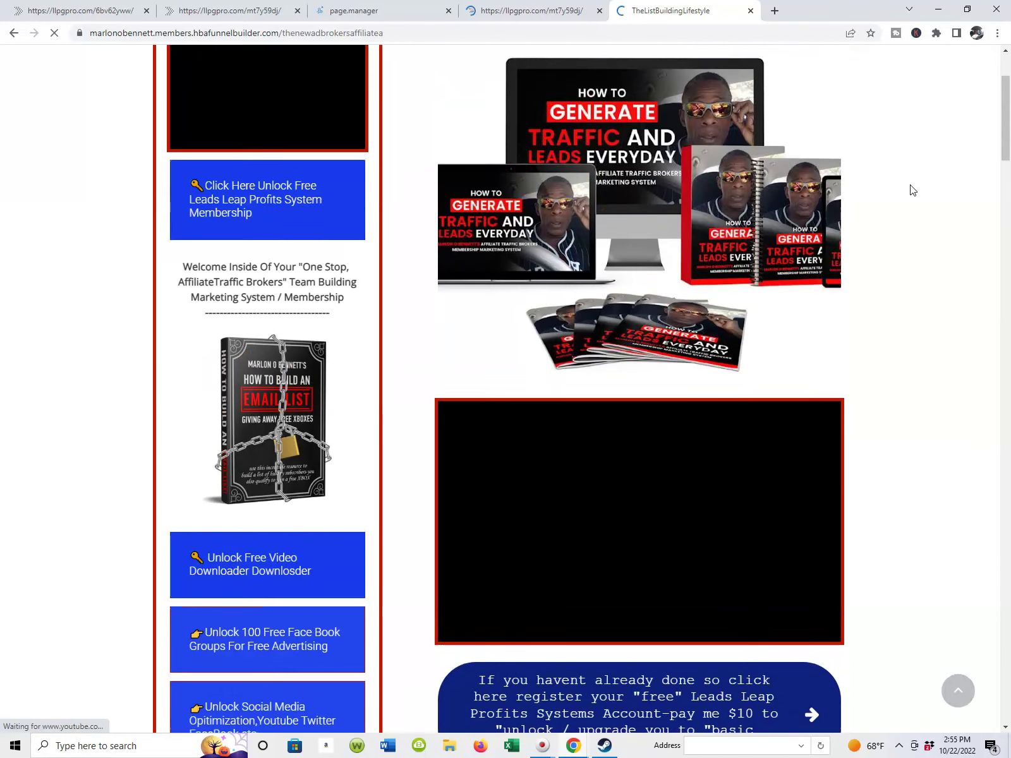
pyautogui.scroll(-10, 913, 190)
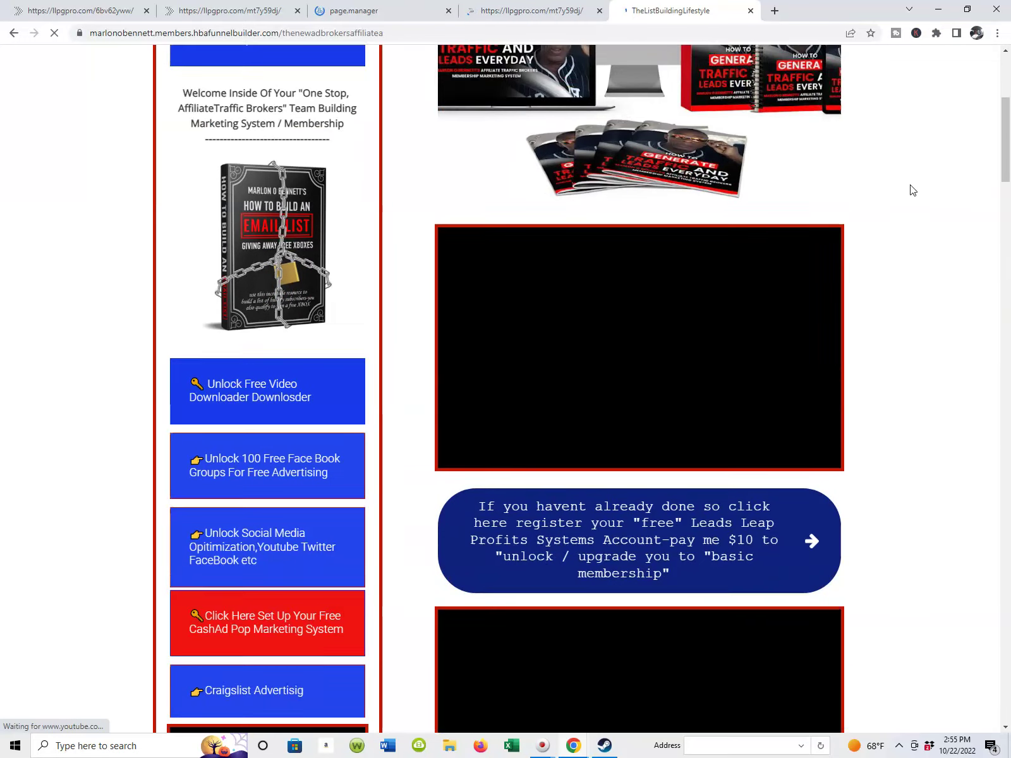
pyautogui.scroll(-18, 914, 190)
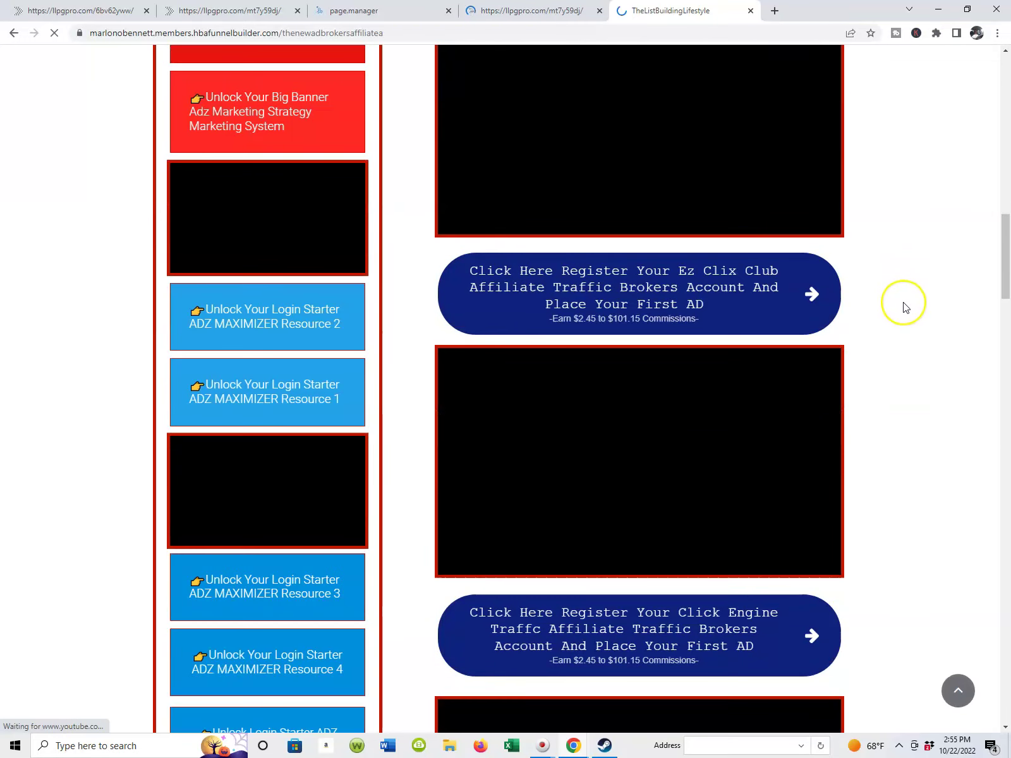
pyautogui.scroll(-18, 905, 307)
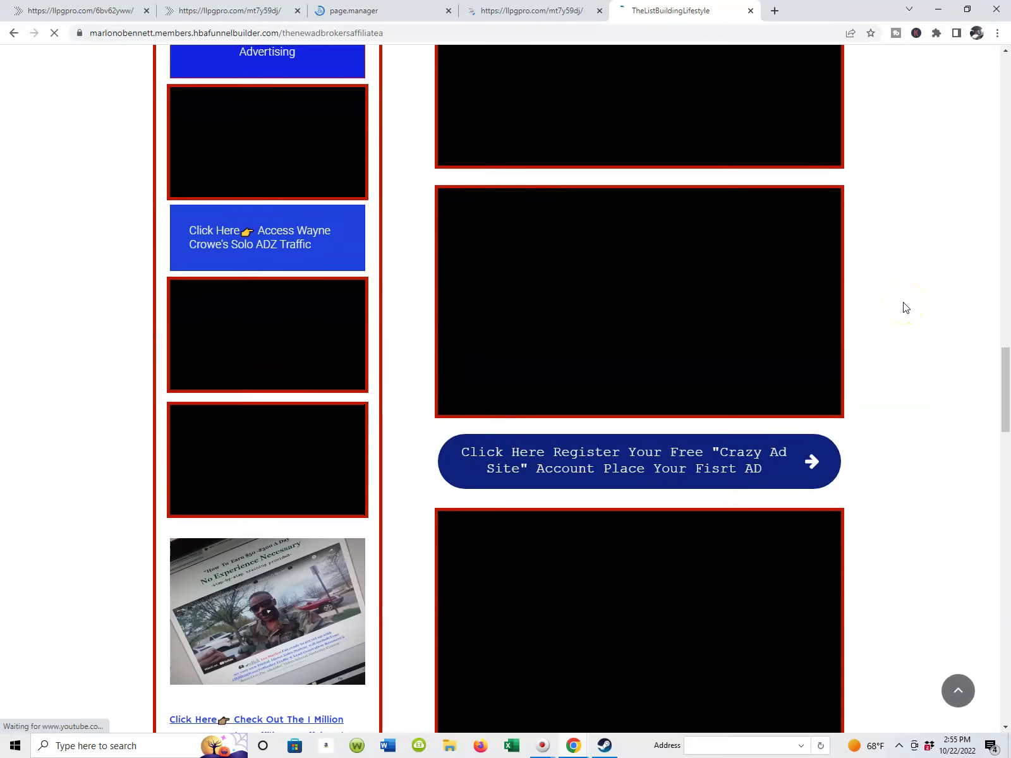
pyautogui.scroll(-5, 905, 308)
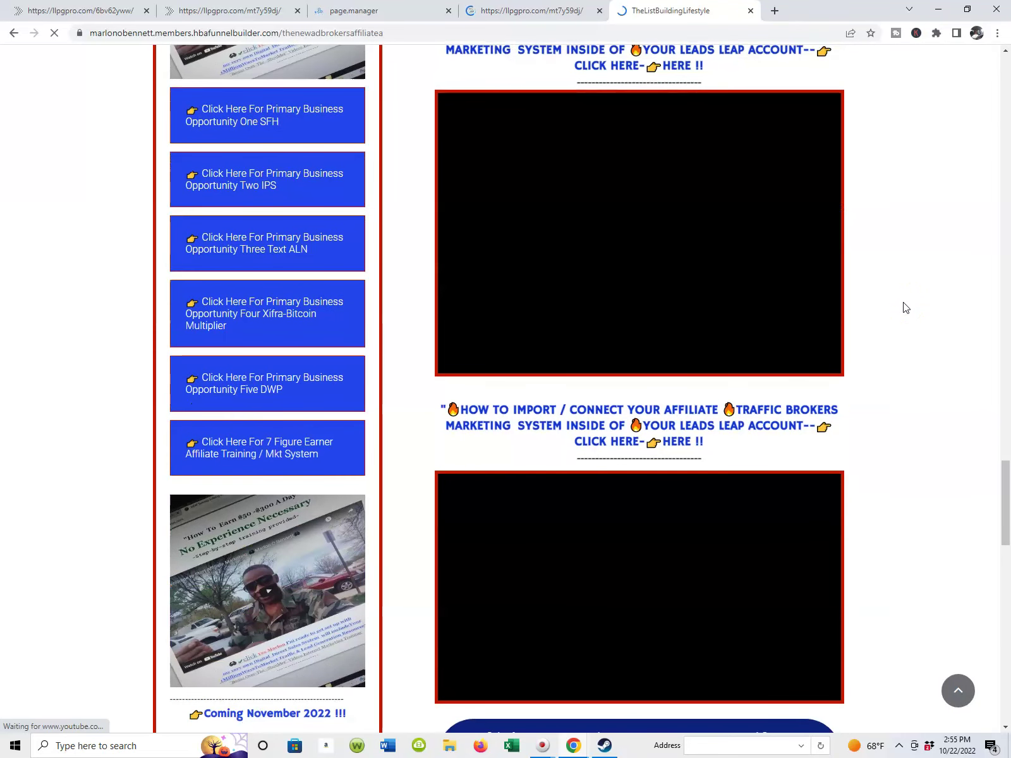
# Examine the LeadsLeap import and connect training videos alongside the primary business opportunity buttons.
pyautogui.scroll(1, 905, 308)
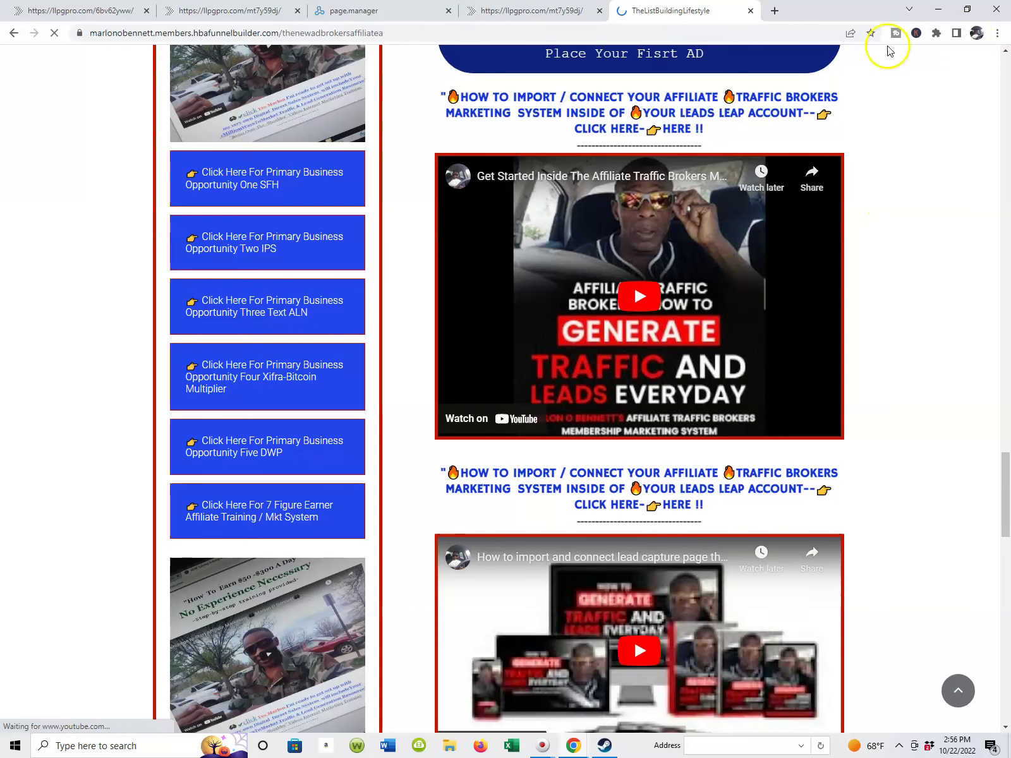
pyautogui.scroll(4, 894, 181)
pyautogui.scroll(-5, 384, 275)
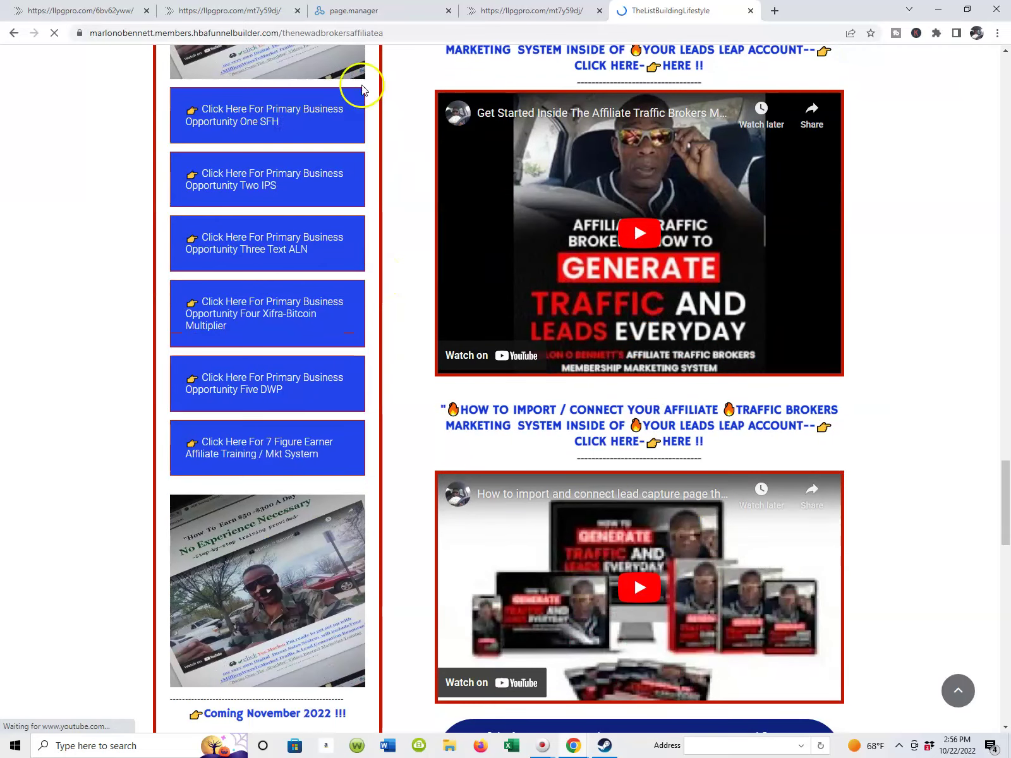
pyautogui.scroll(-2, 357, 139)
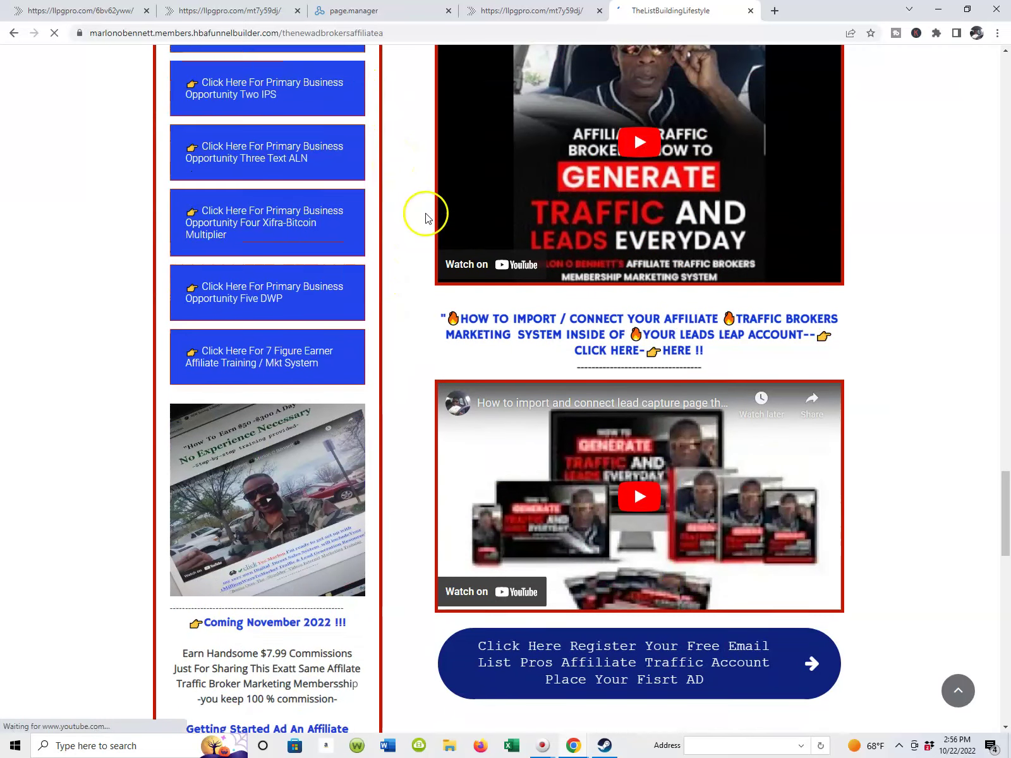
pyautogui.scroll(4, 461, 203)
pyautogui.scroll(-1, 462, 206)
pyautogui.scroll(2, 461, 204)
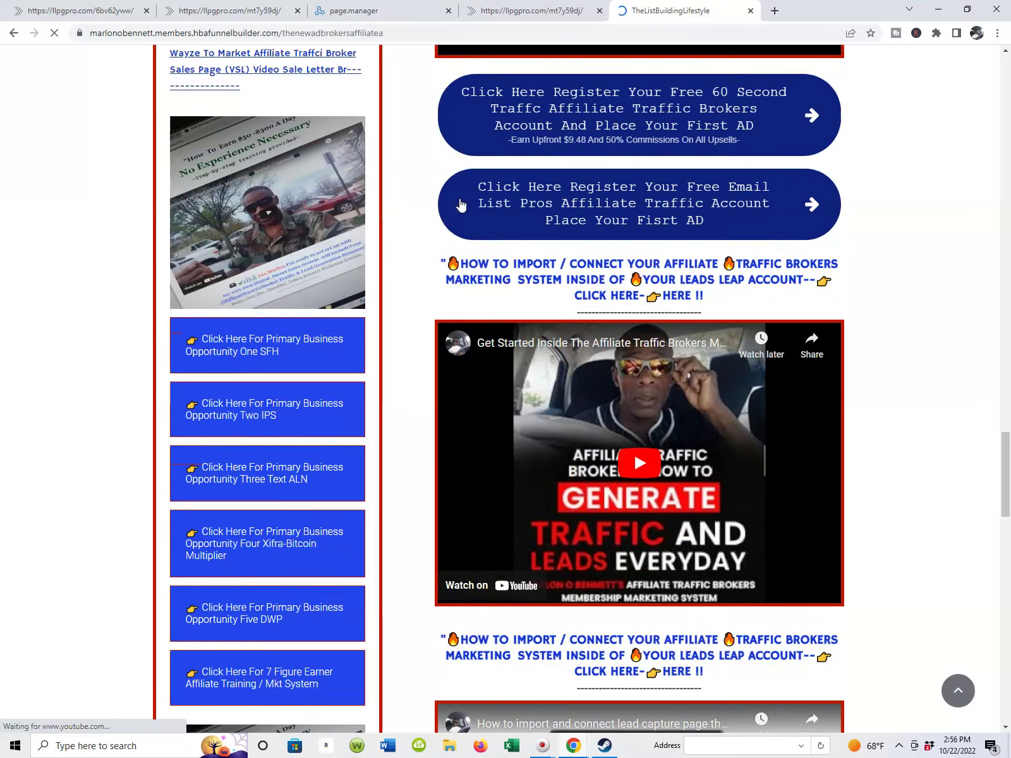
pyautogui.scroll(-2, 885, 158)
pyautogui.scroll(2, 886, 160)
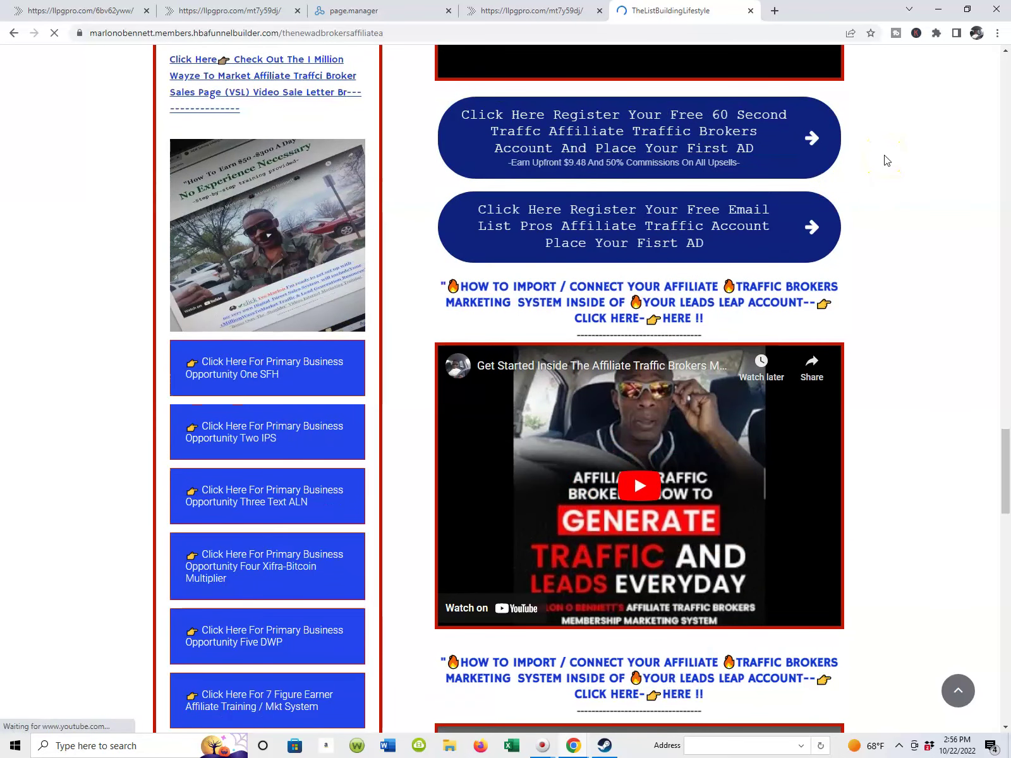
# Examine the 60 Second Traffic and Email List Pros registration buttons and the neighbouring sales-page and business opportunity links.
pyautogui.scroll(4, 886, 160)
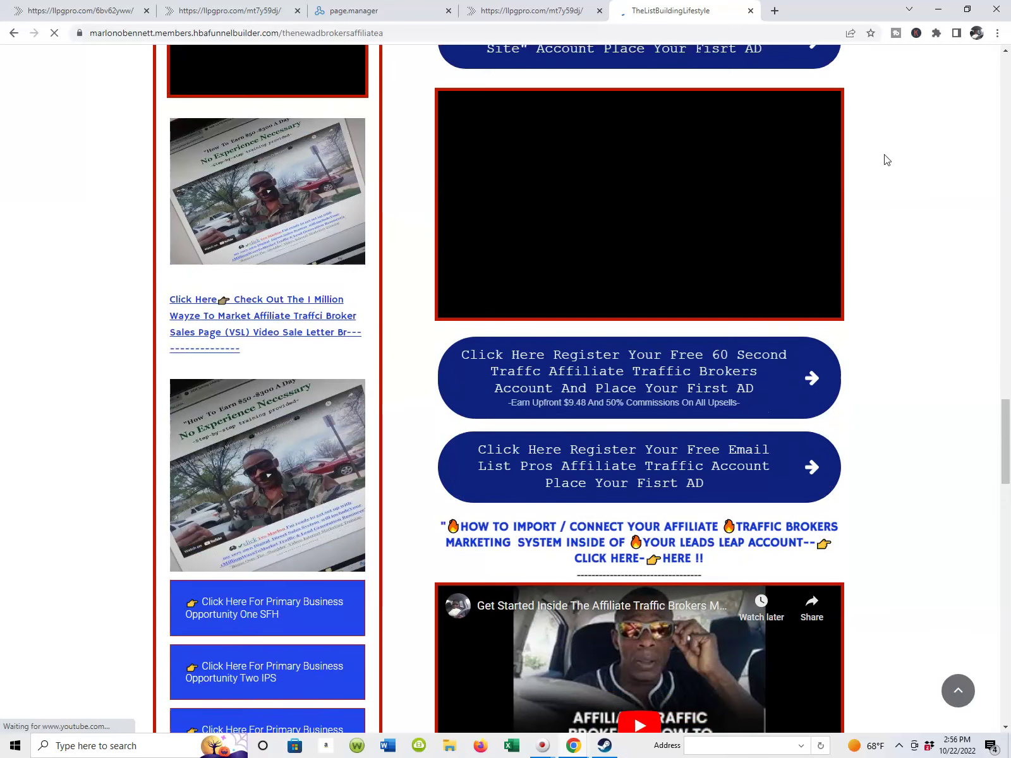
pyautogui.scroll(-2, 886, 160)
pyautogui.scroll(1, 887, 160)
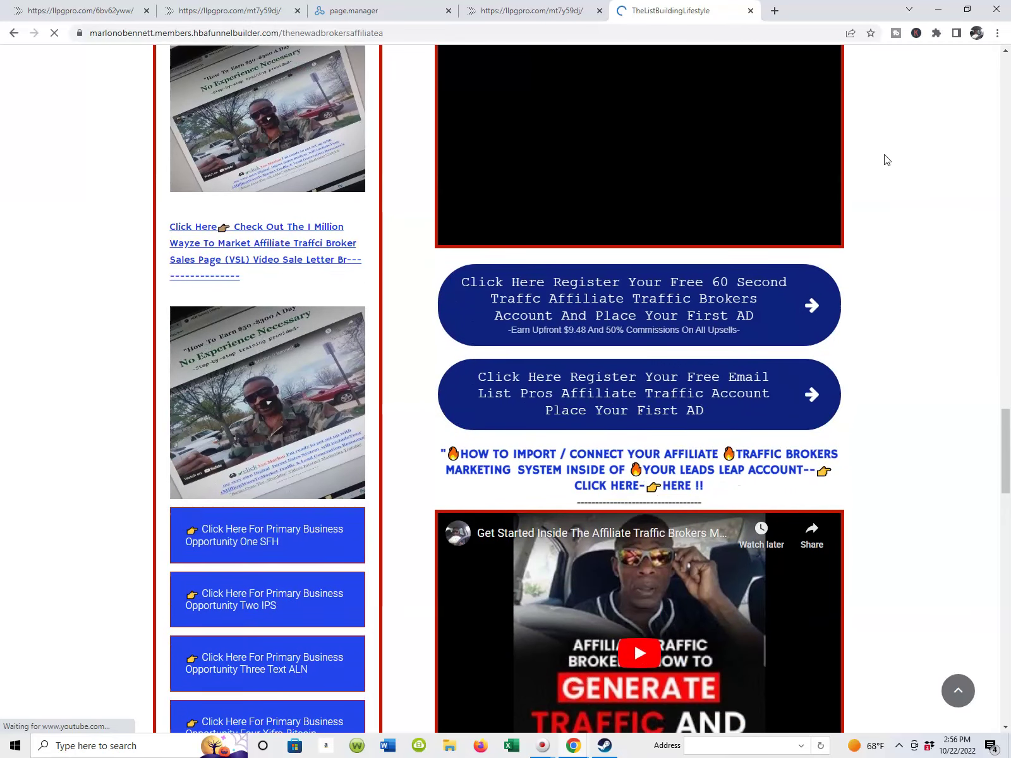
pyautogui.scroll(1, 887, 160)
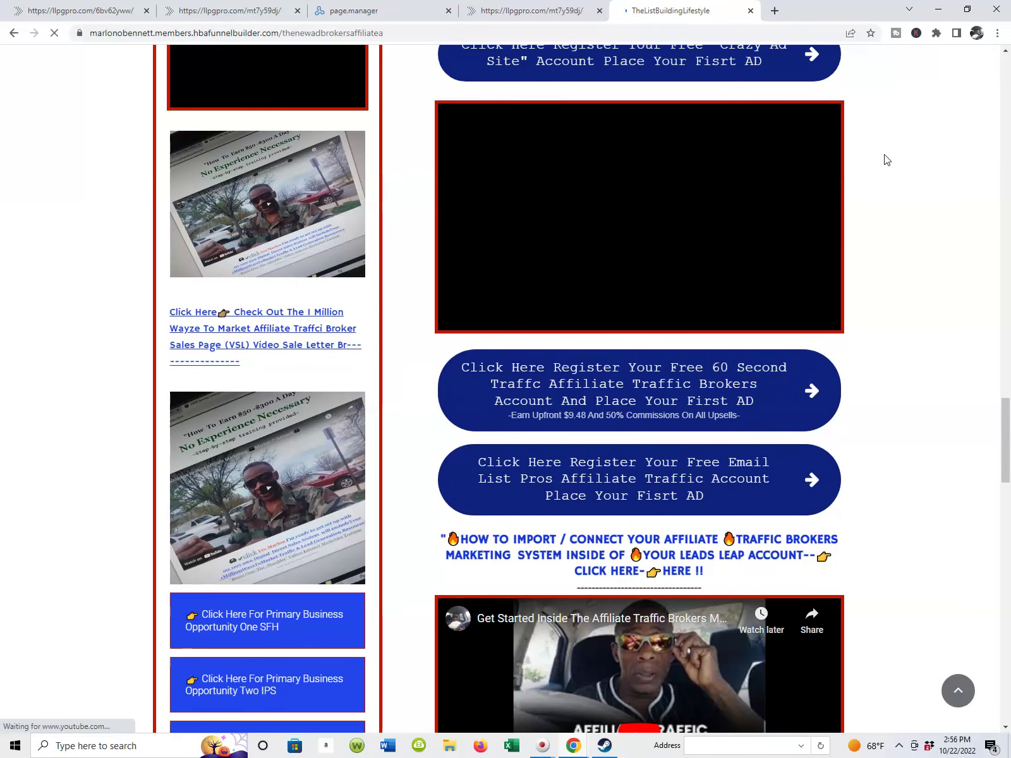
pyautogui.scroll(-2, 886, 160)
pyautogui.scroll(2, 887, 160)
pyautogui.scroll(-8, 744, 140)
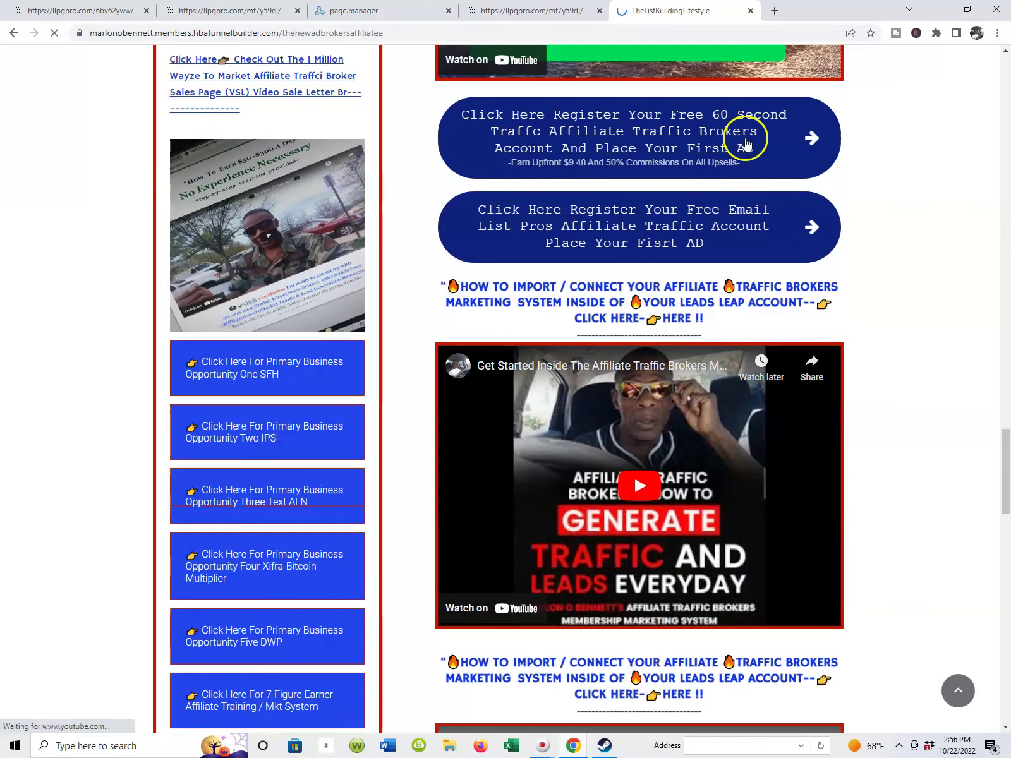
pyautogui.scroll(3, 329, 166)
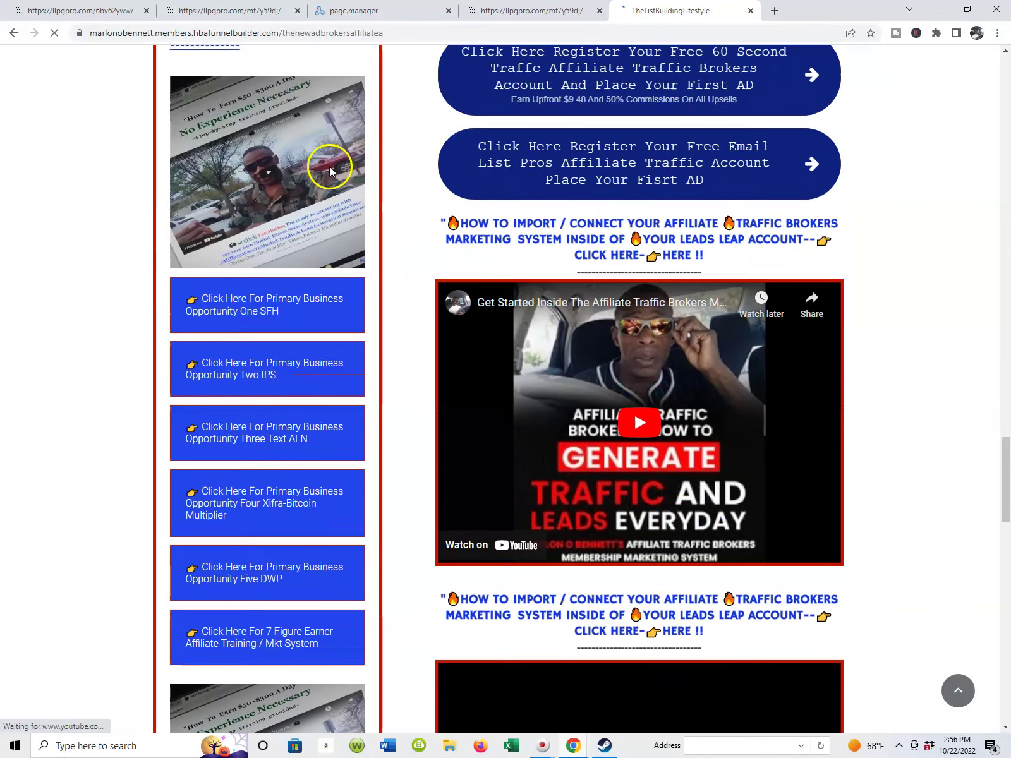
pyautogui.scroll(-2, 330, 166)
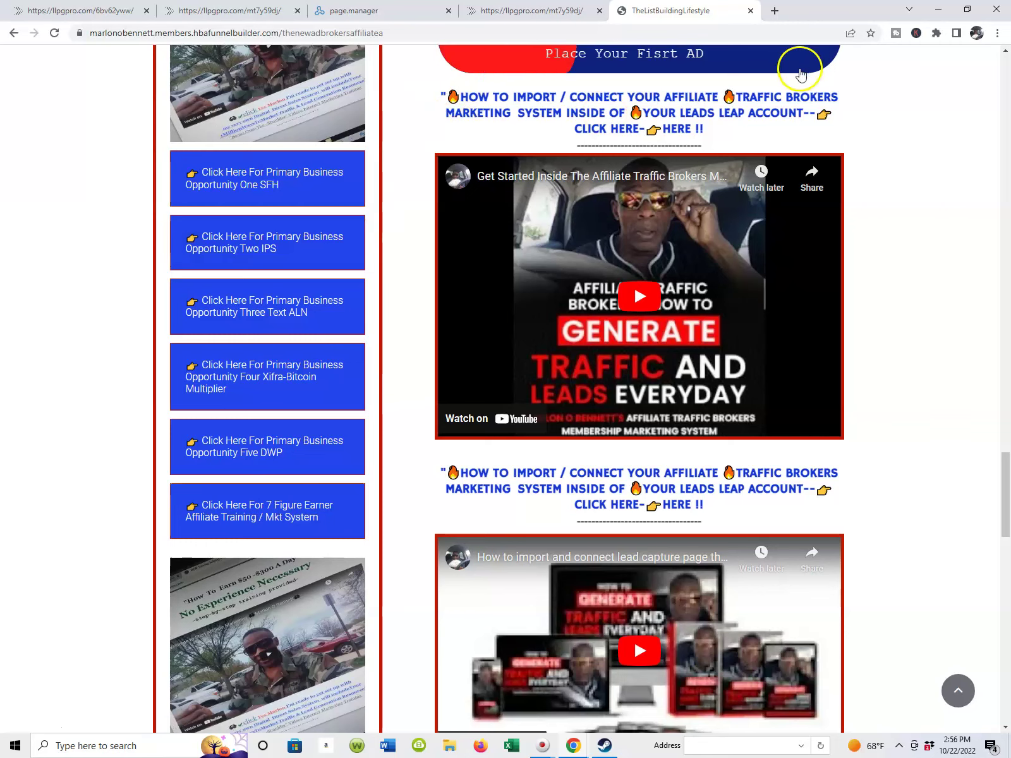
# Open the link in the import/connect heading above the Get Started video on the membership page.
pyautogui.scroll(1, 912, 108)
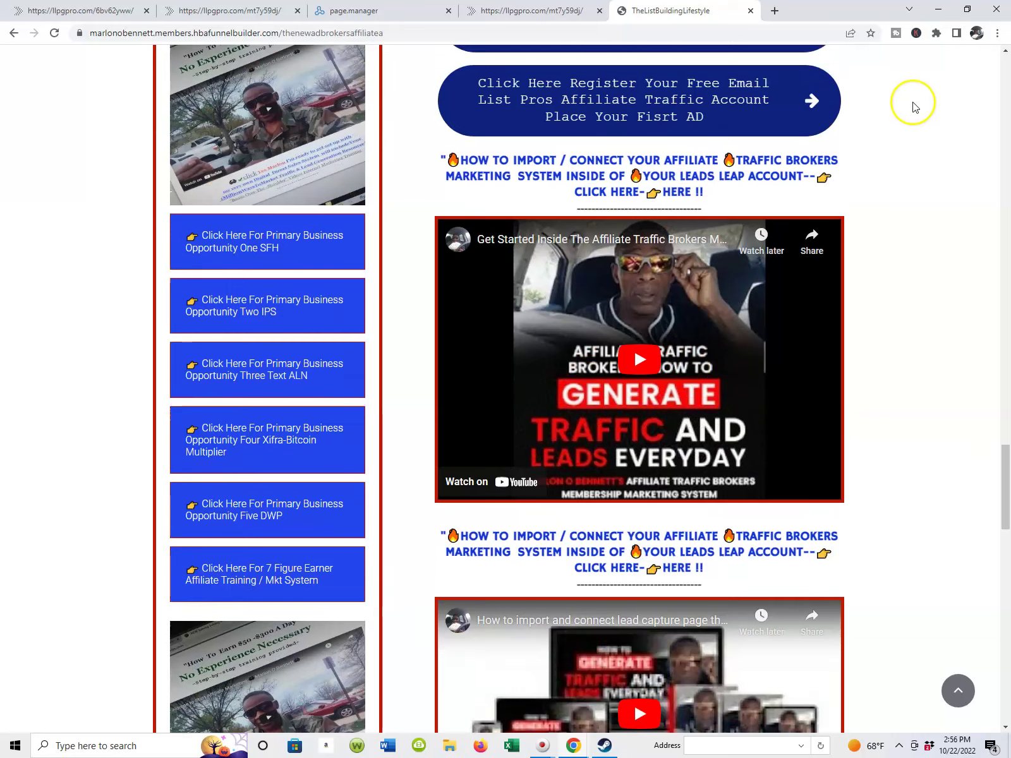
pyautogui.scroll(-4, 913, 107)
pyautogui.scroll(5, 913, 108)
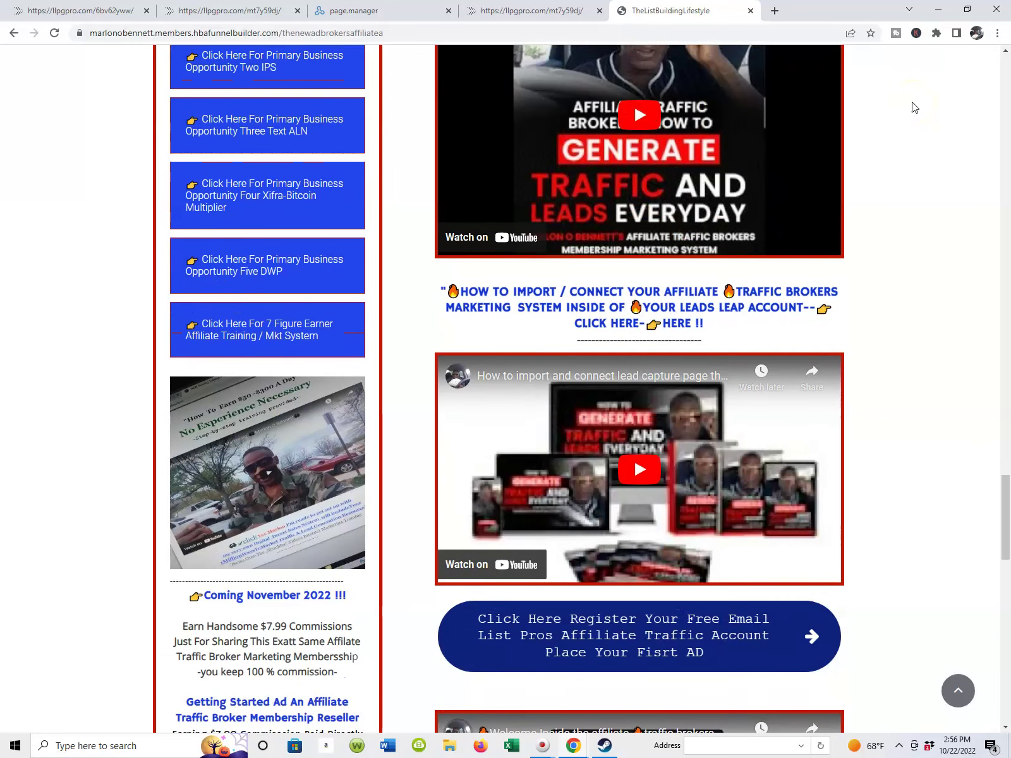
pyautogui.scroll(4, 912, 108)
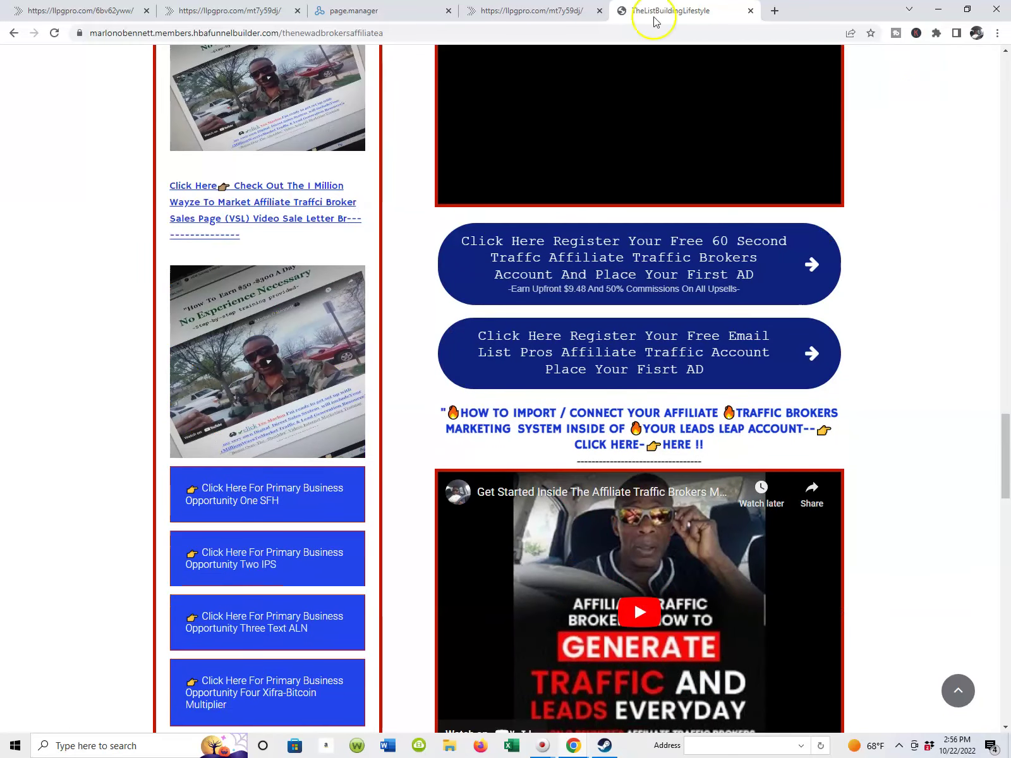
pyautogui.scroll(-7, 925, 63)
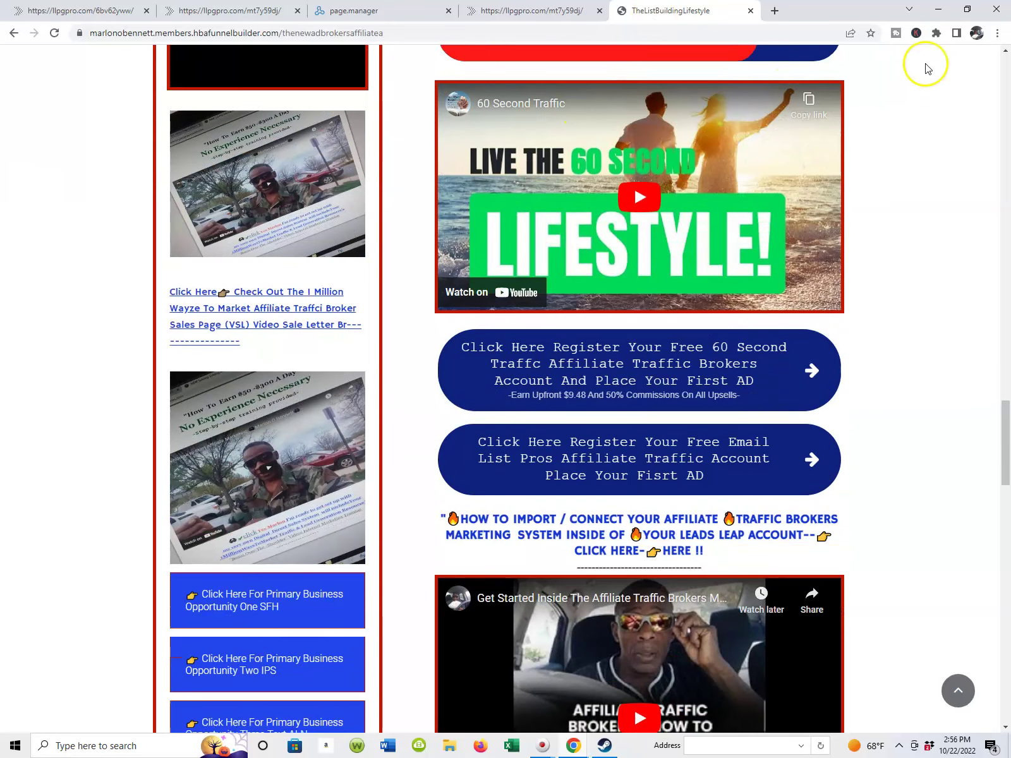
pyautogui.scroll(-5, 934, 115)
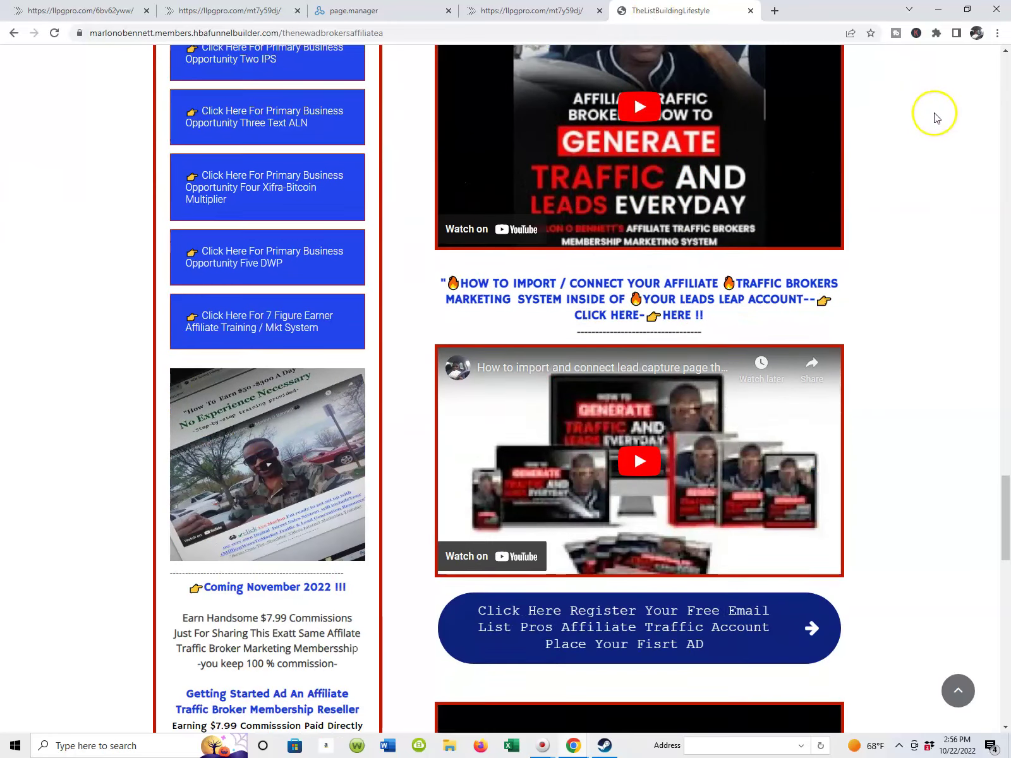
pyautogui.scroll(7, 932, 114)
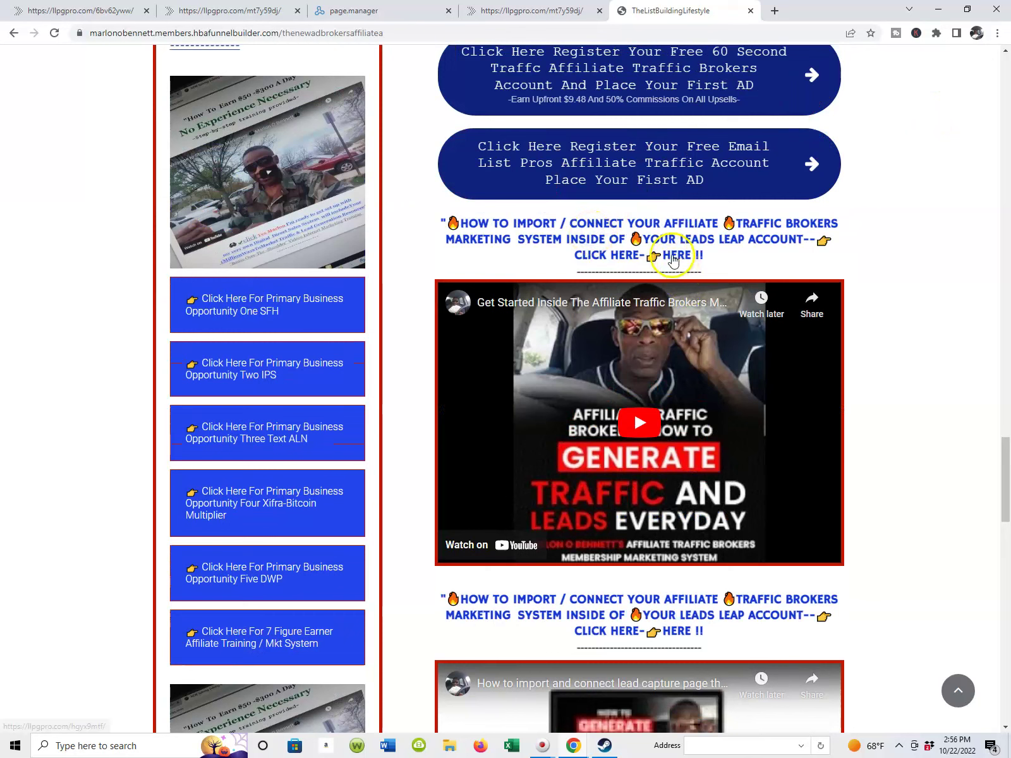
pyautogui.click(648, 256)
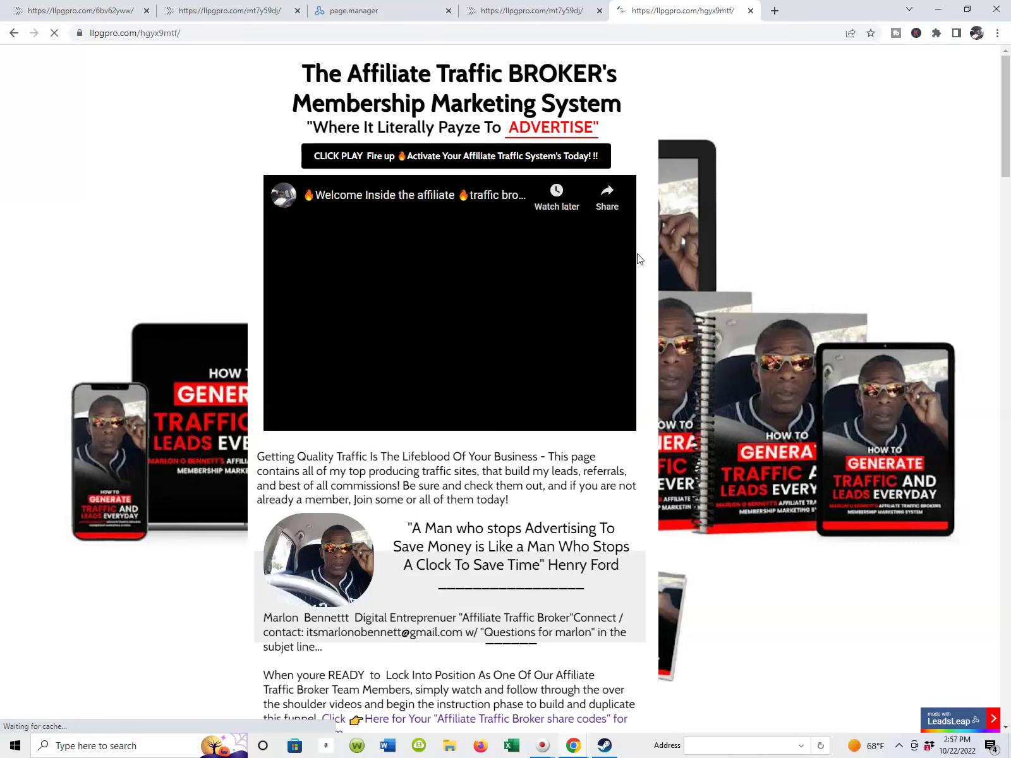
# Review the opened llpgpro.com/hgyx9mtf/ page, covering the CashADPop section, black traffic membership buttons and share-codes training section.
pyautogui.scroll(-7, 638, 258)
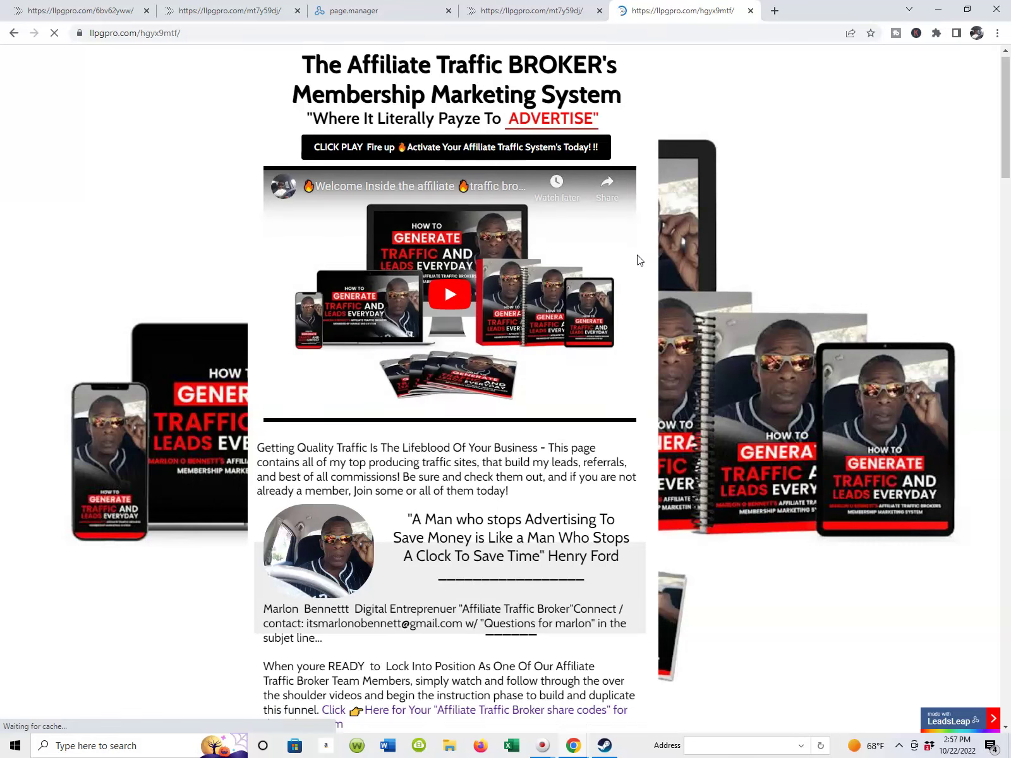
pyautogui.scroll(-7, 752, 274)
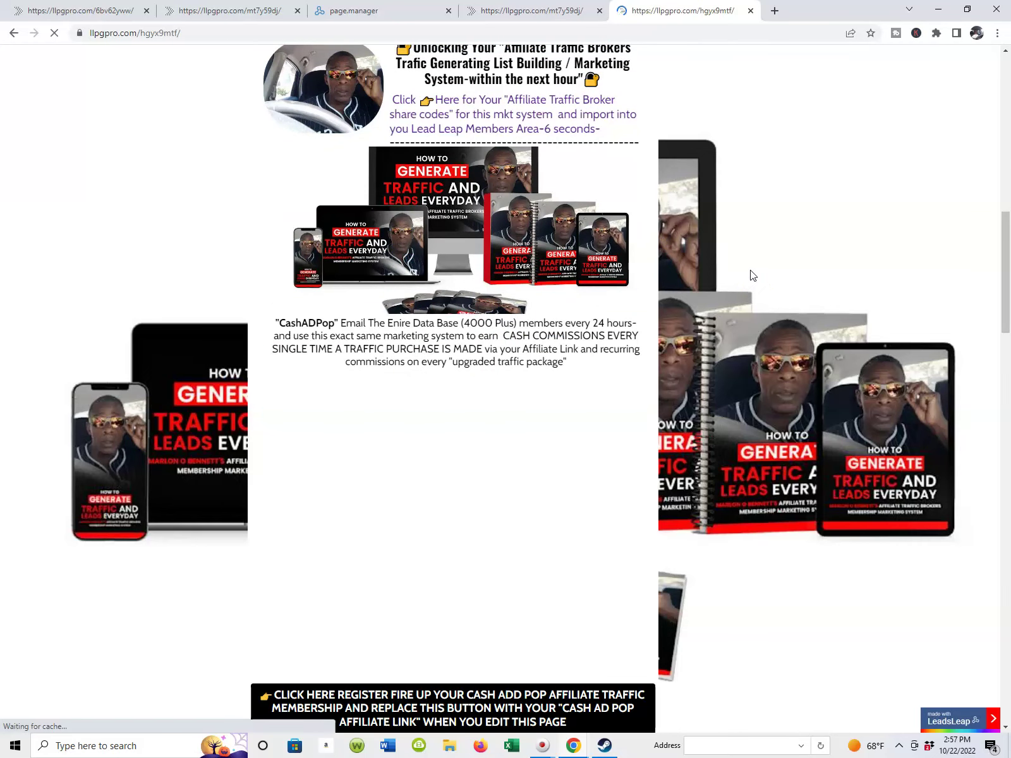
pyautogui.scroll(-5, 752, 275)
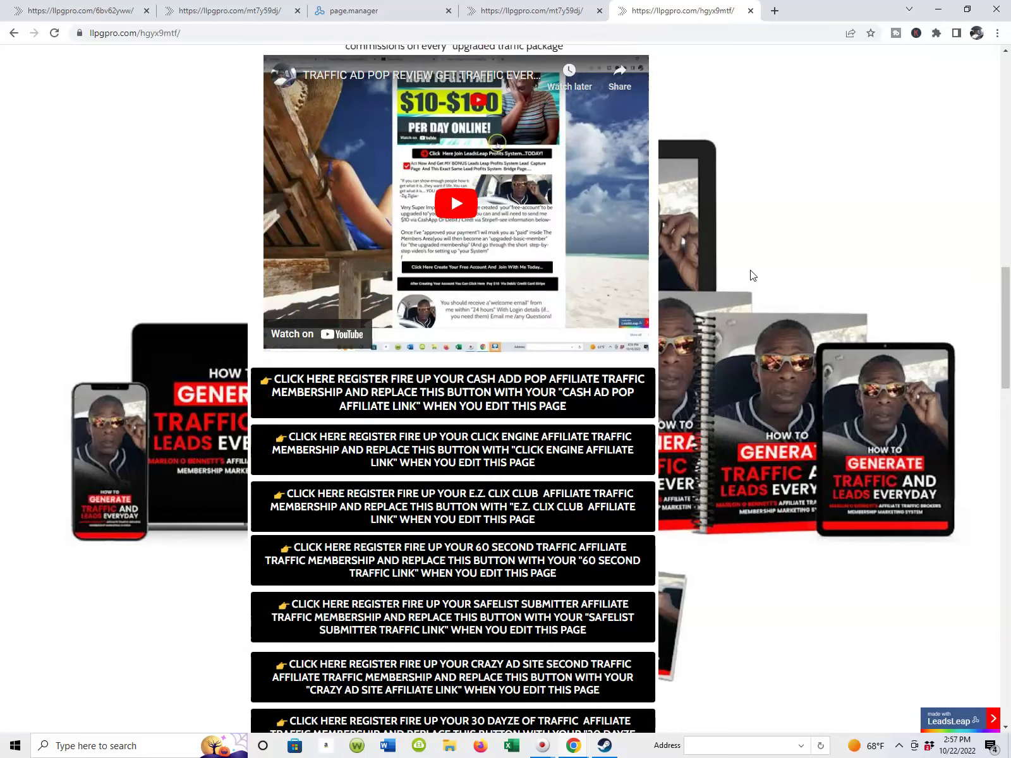
pyautogui.scroll(-4, 752, 275)
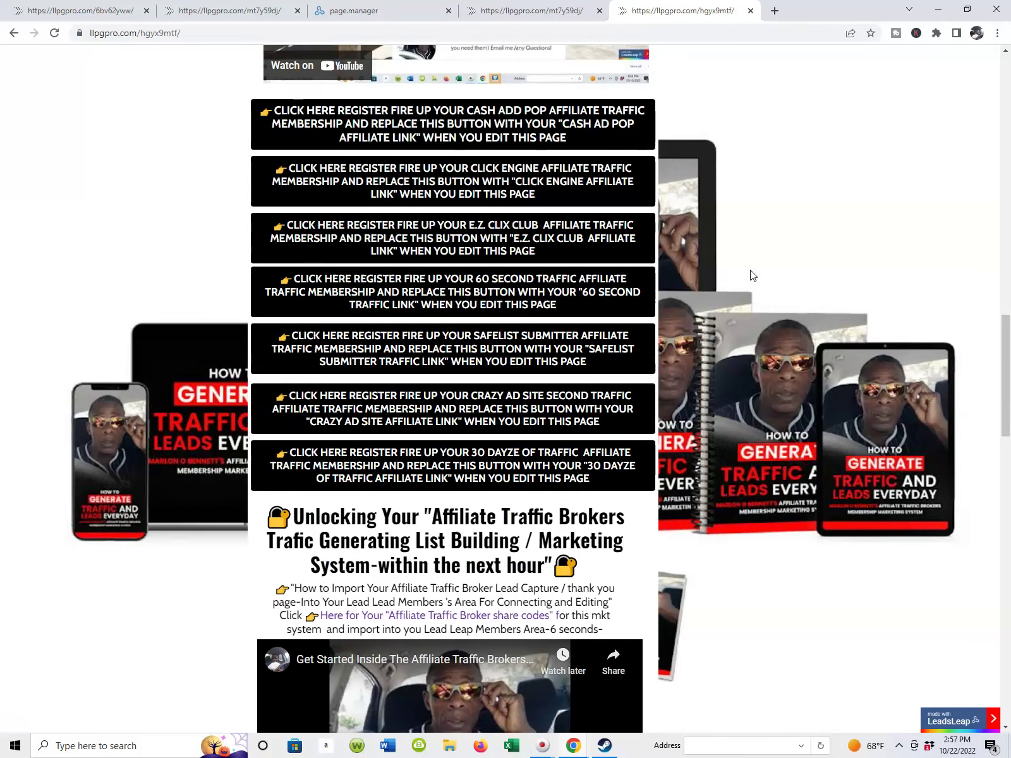
pyautogui.scroll(-6, 752, 275)
pyautogui.scroll(7, 752, 275)
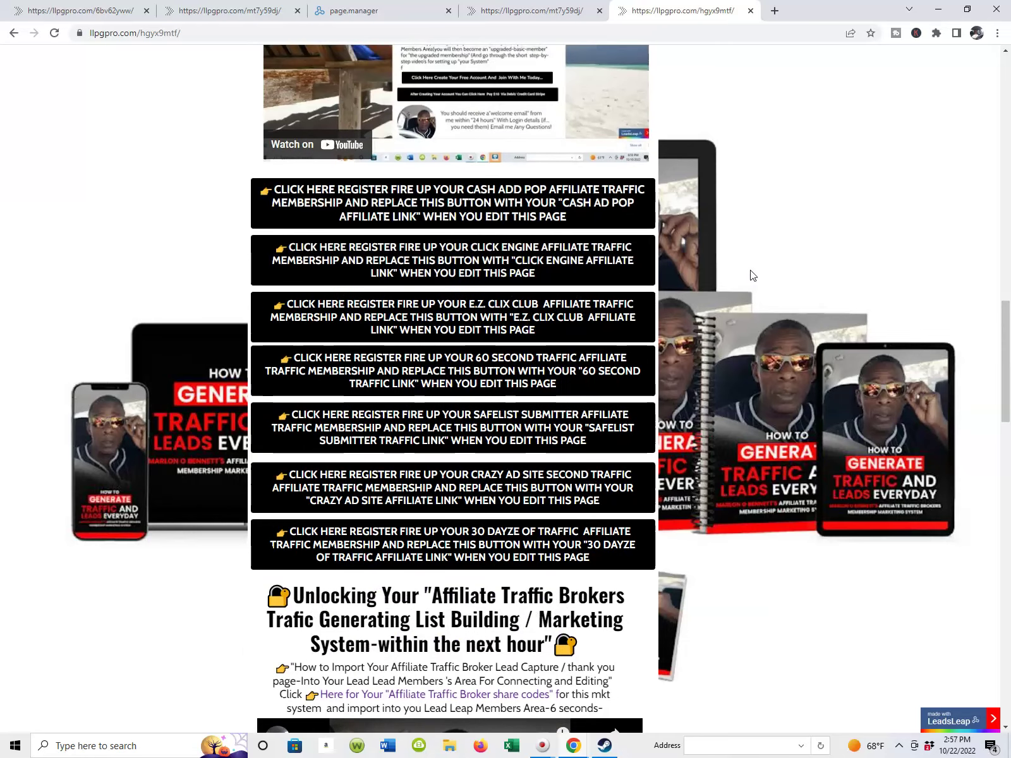
pyautogui.scroll(3, 752, 275)
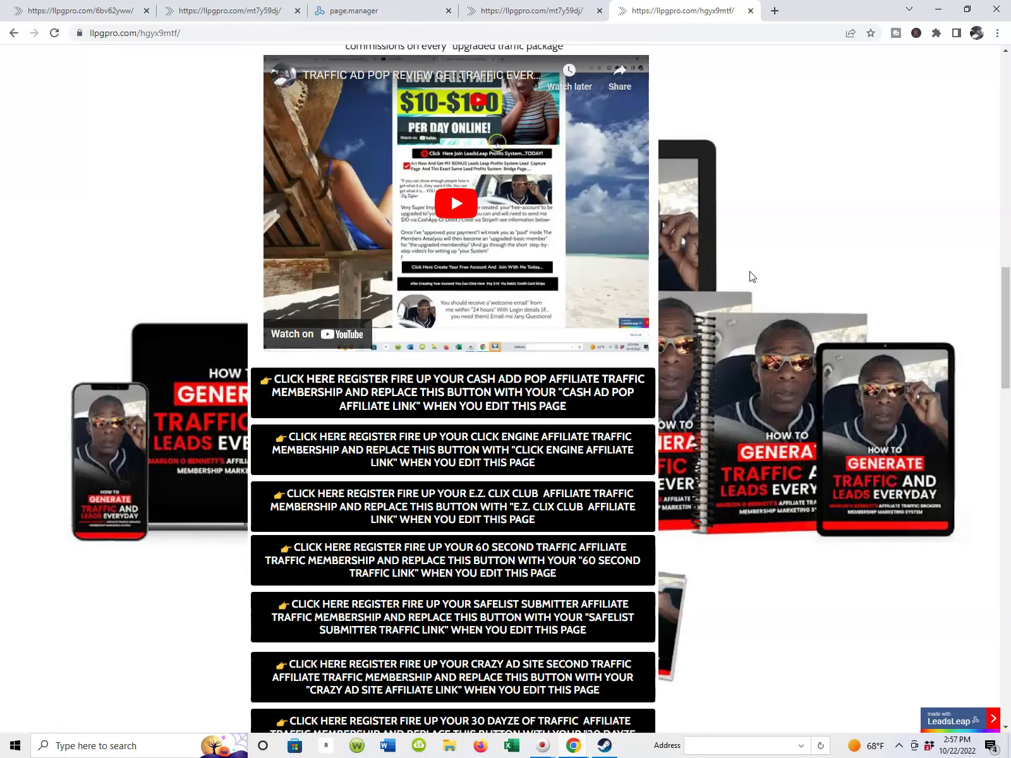
pyautogui.scroll(-6, 723, 283)
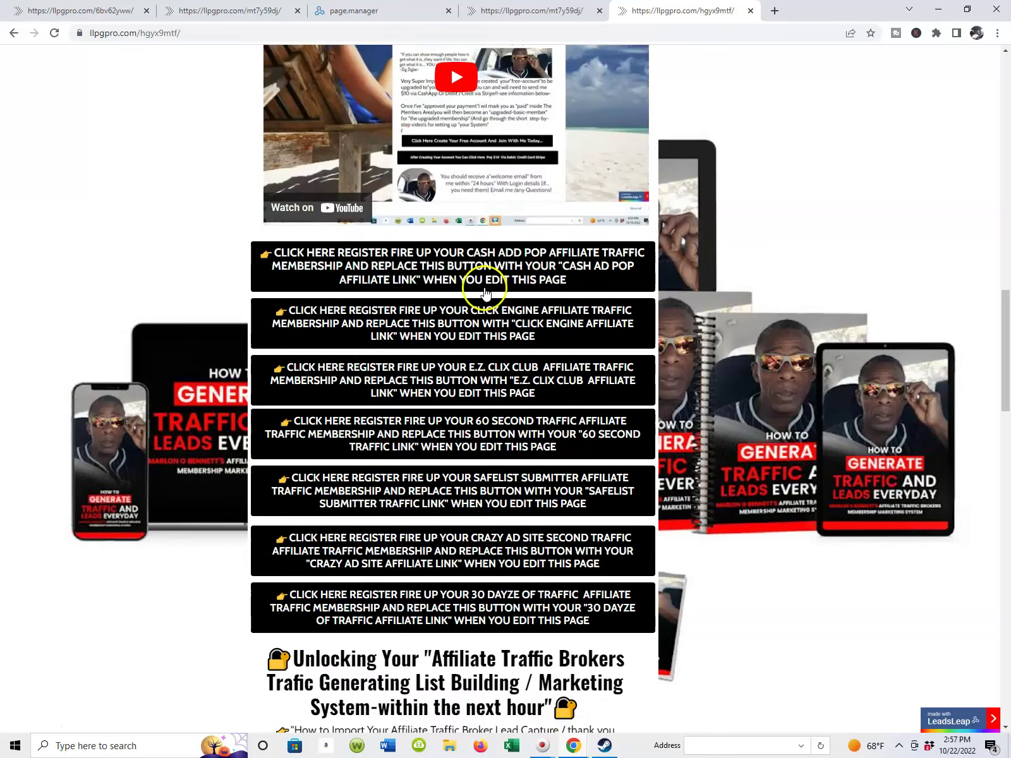
pyautogui.scroll(-3, 695, 341)
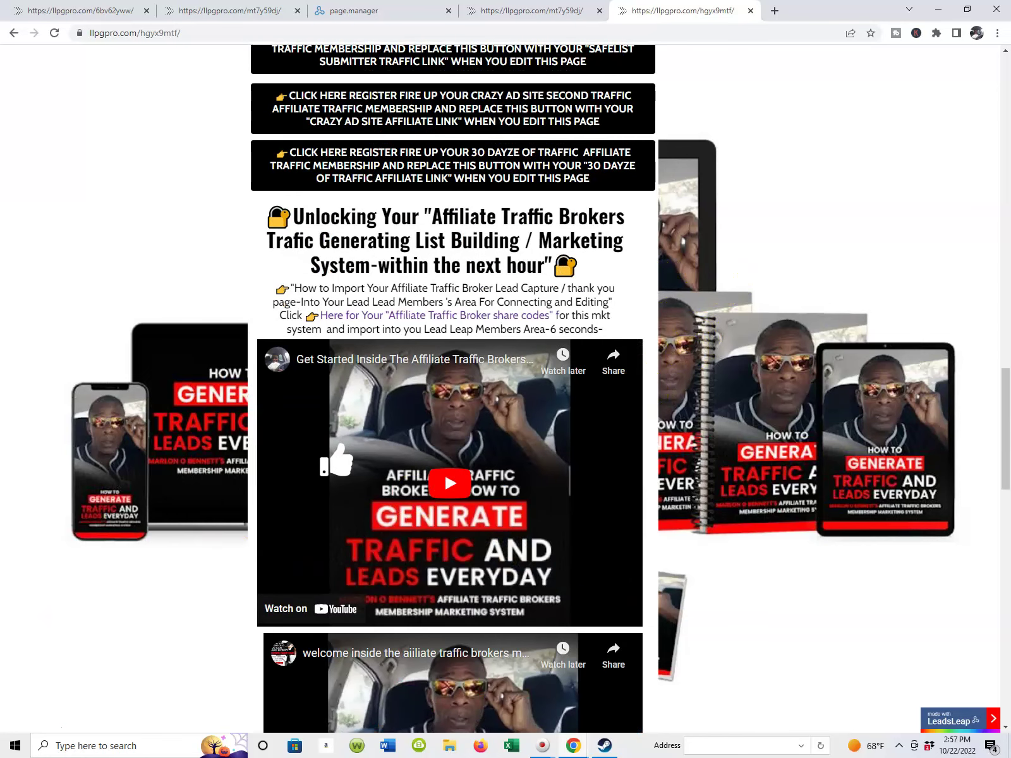